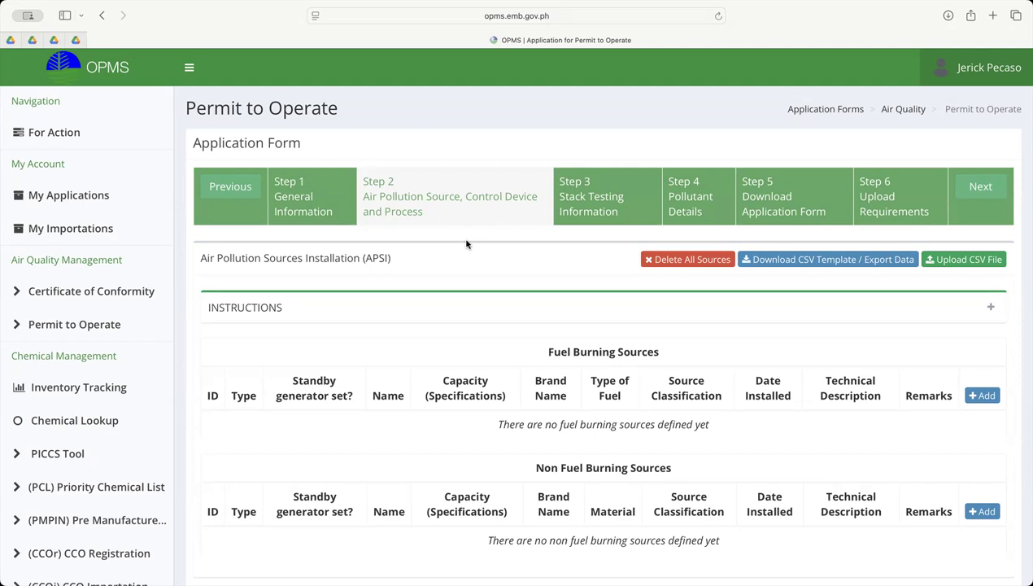
Examine the Air Pollution Sources Installation section, including its Fuel Burning Sources and Non Fuel Burning Sources tables
{"action": "scroll", "coordinate": [466, 243], "scroll_direction": "up", "scroll_amount": 5}
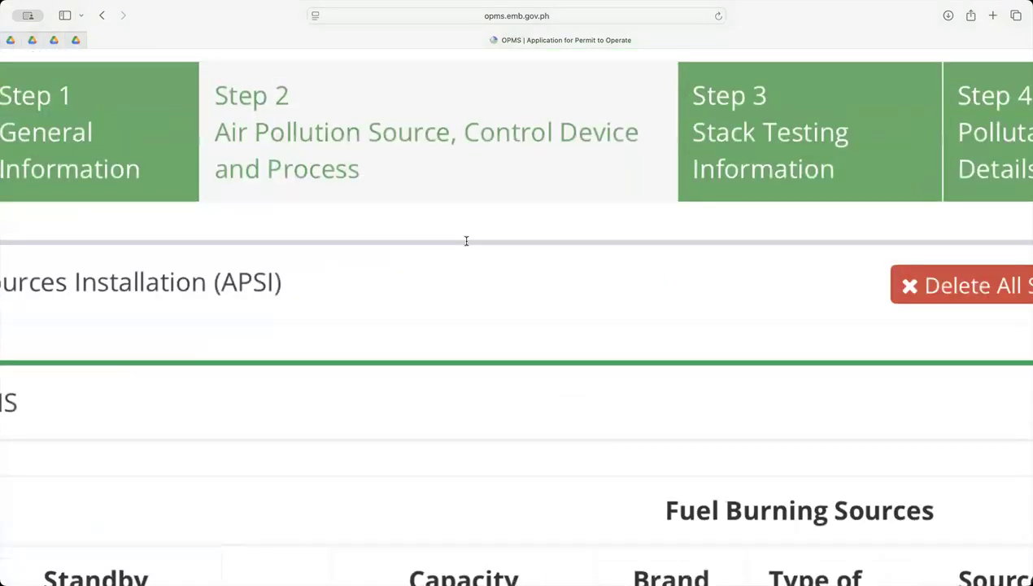
{"action": "scroll", "coordinate": [466, 240], "scroll_direction": "down", "scroll_amount": 5}
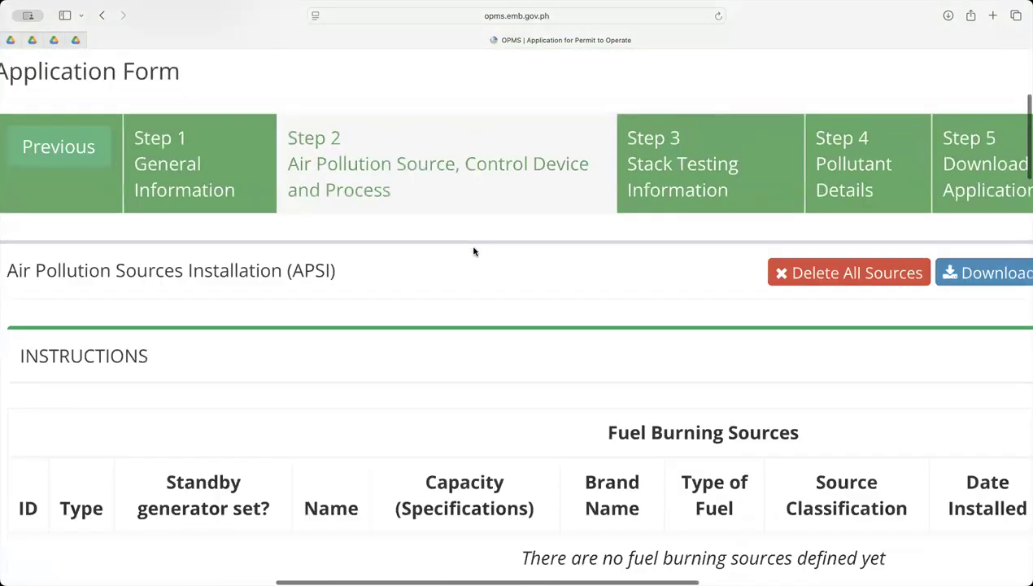
{"action": "scroll", "coordinate": [474, 252], "scroll_direction": "down", "scroll_amount": 2}
{"action": "scroll", "coordinate": [473, 251], "scroll_direction": "down", "scroll_amount": 1}
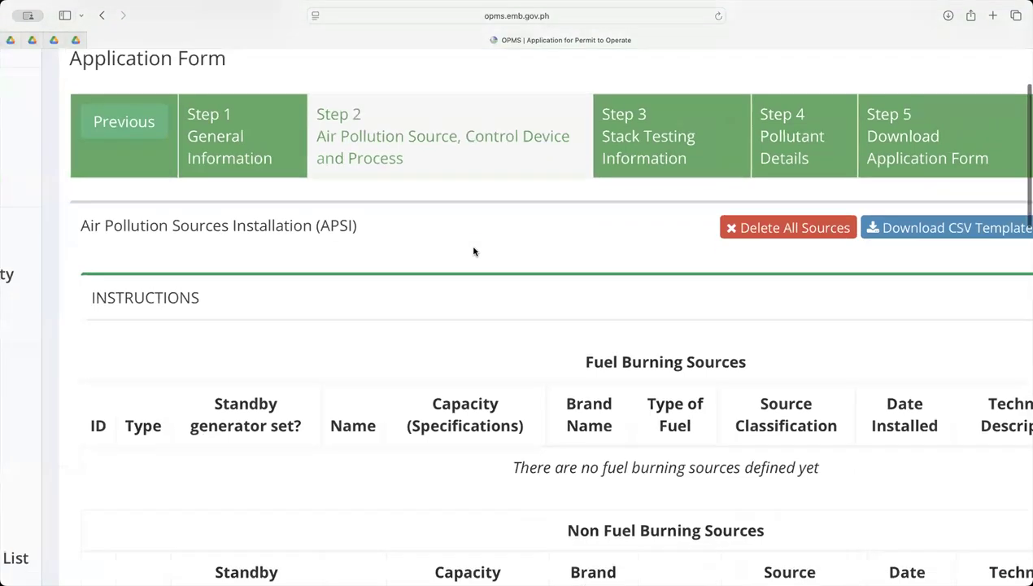
{"action": "scroll", "coordinate": [474, 251], "scroll_direction": "up", "scroll_amount": 1}
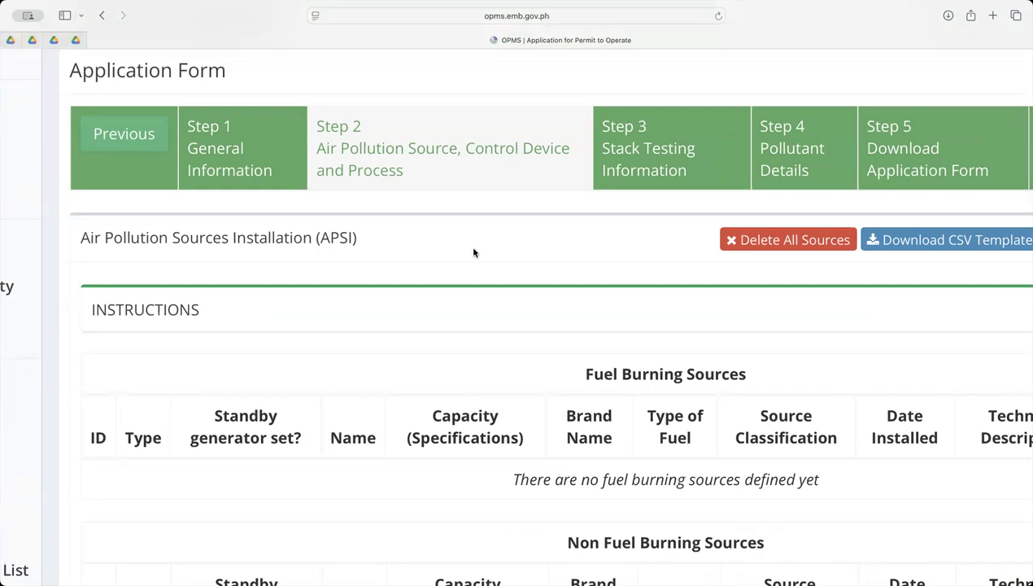
{"action": "scroll", "coordinate": [473, 252], "scroll_direction": "down", "scroll_amount": 3}
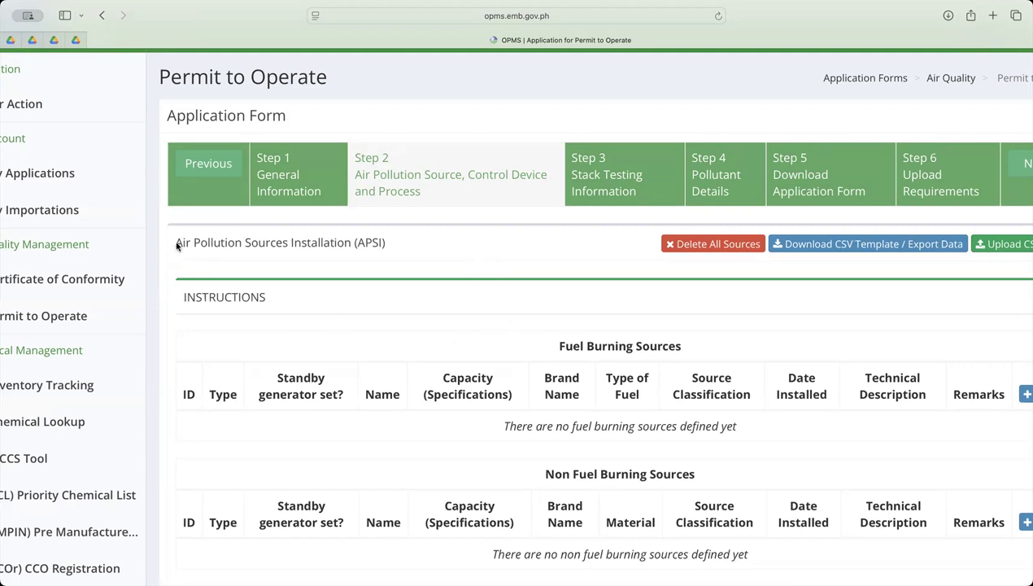
{"action": "left_click_drag", "start_coordinate": [175, 241], "coordinate": [350, 251]}
{"action": "scroll", "coordinate": [715, 356], "scroll_direction": "down", "scroll_amount": 2}
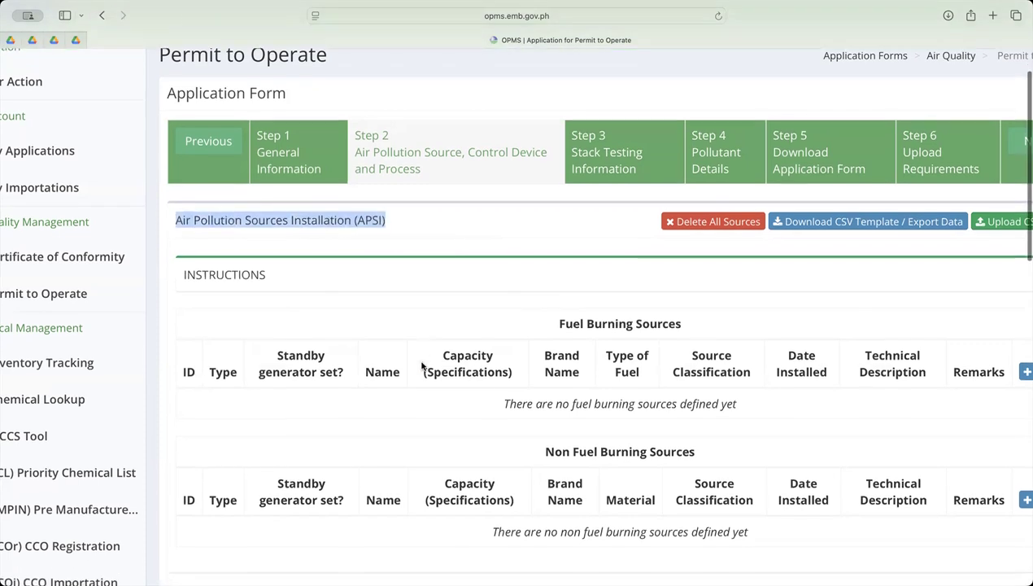
{"action": "scroll", "coordinate": [293, 374], "scroll_direction": "down", "scroll_amount": 5}
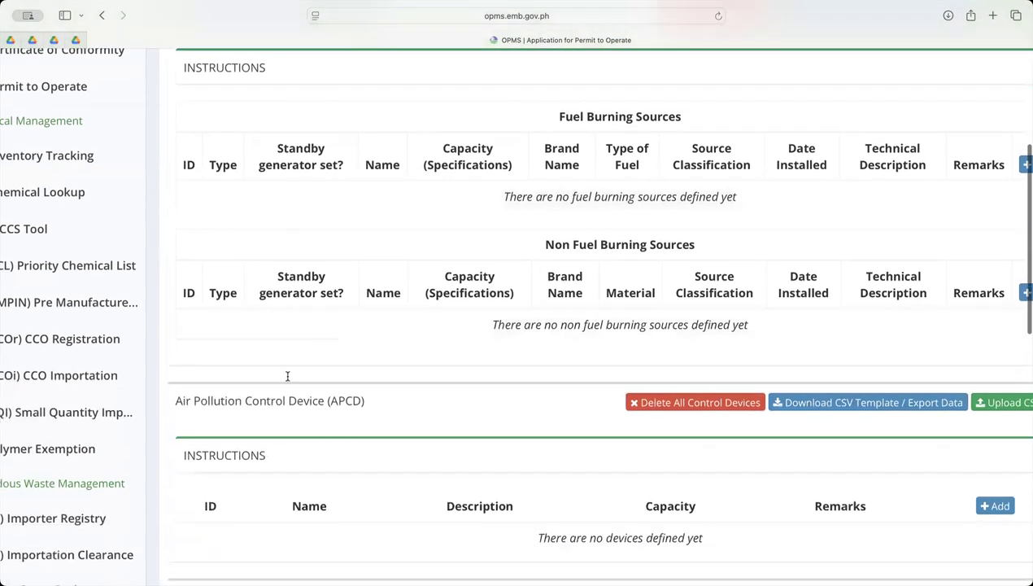
{"action": "scroll", "coordinate": [288, 376], "scroll_direction": "up", "scroll_amount": 1}
{"action": "scroll", "coordinate": [287, 382], "scroll_direction": "up", "scroll_amount": 2}
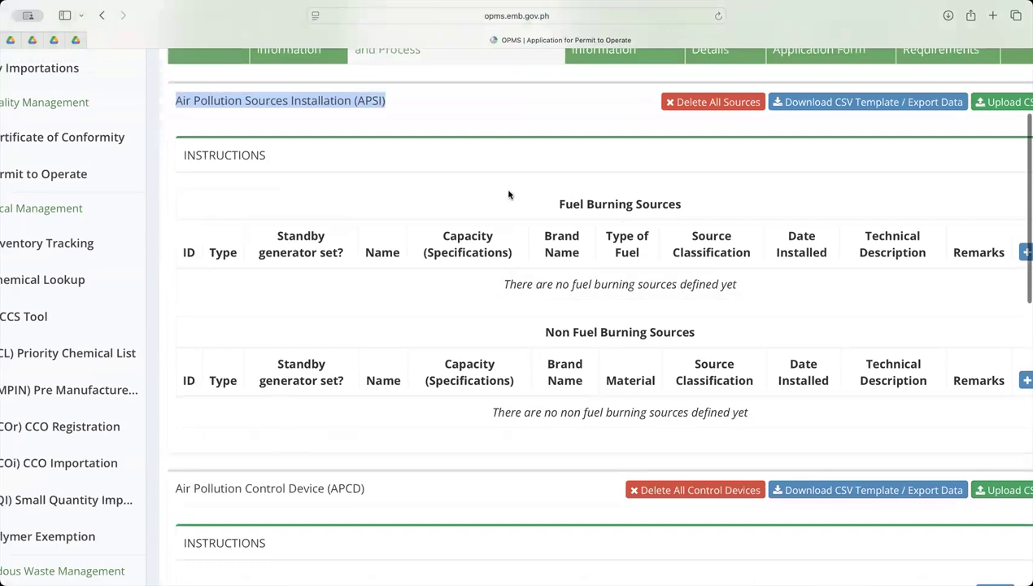
{"action": "left_click", "coordinate": [558, 204]}
{"action": "left_click_drag", "start_coordinate": [558, 204], "coordinate": [690, 204]}
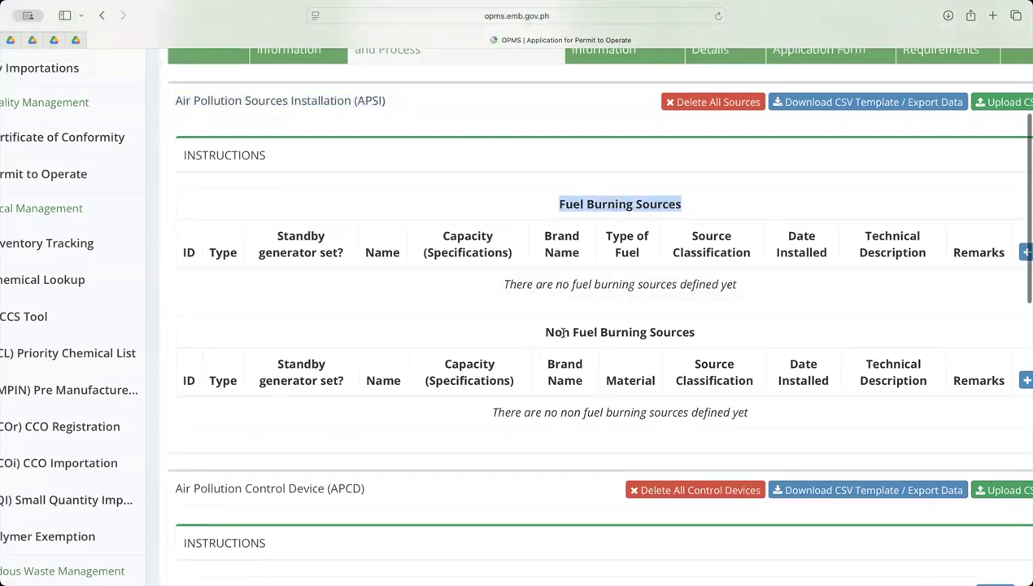
{"action": "left_click_drag", "start_coordinate": [554, 331], "coordinate": [743, 340]}
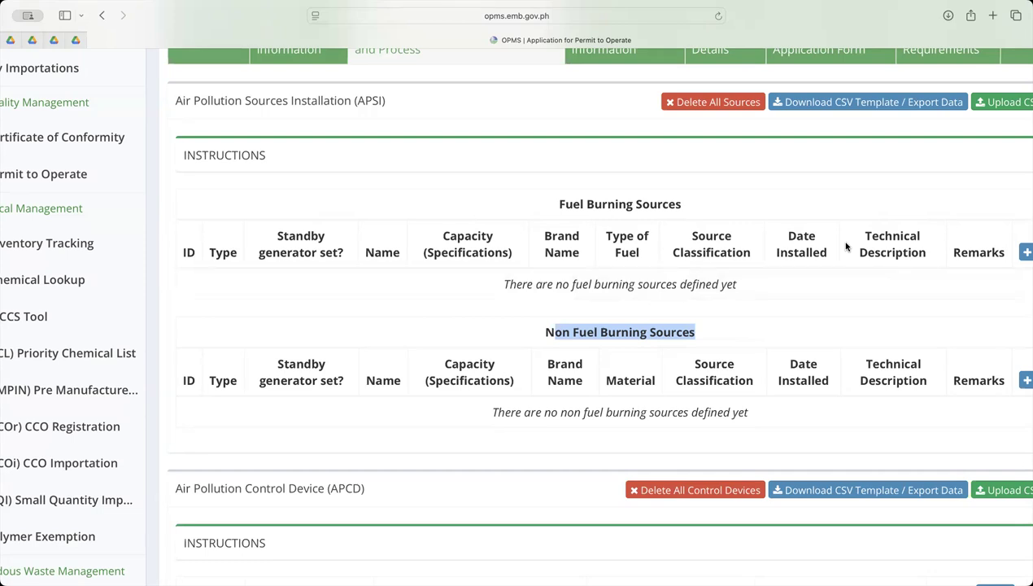
Open the form for adding a new source to the Fuel Burning Sources table
{"action": "scroll", "coordinate": [834, 224], "scroll_direction": "right", "scroll_amount": 2}
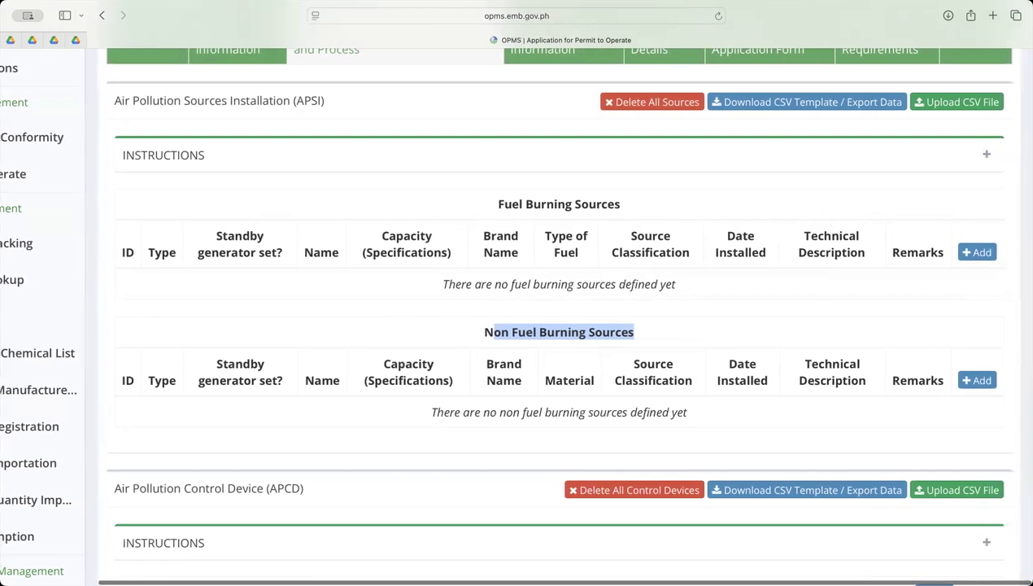
{"action": "scroll", "coordinate": [994, 252], "scroll_direction": "up", "scroll_amount": 3}
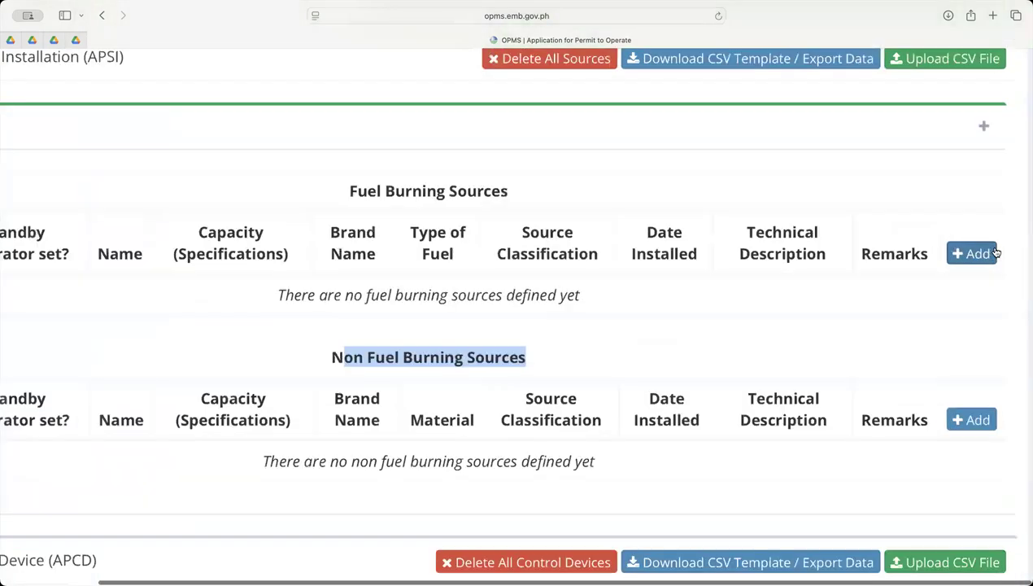
{"action": "scroll", "coordinate": [996, 253], "scroll_direction": "up", "scroll_amount": 3}
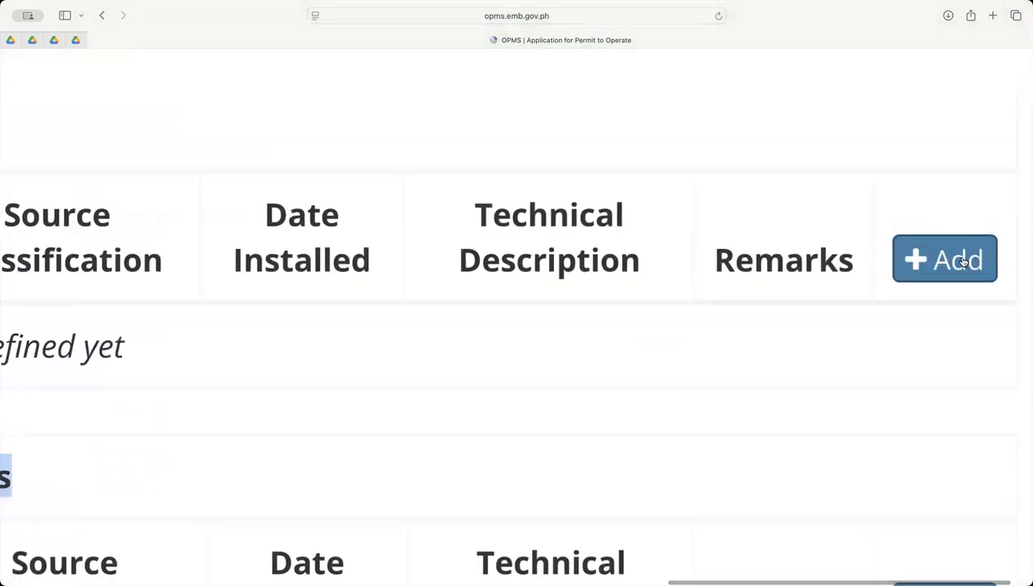
{"action": "scroll", "coordinate": [963, 260], "scroll_direction": "down", "scroll_amount": 3}
{"action": "left_click", "coordinate": [962, 260]}
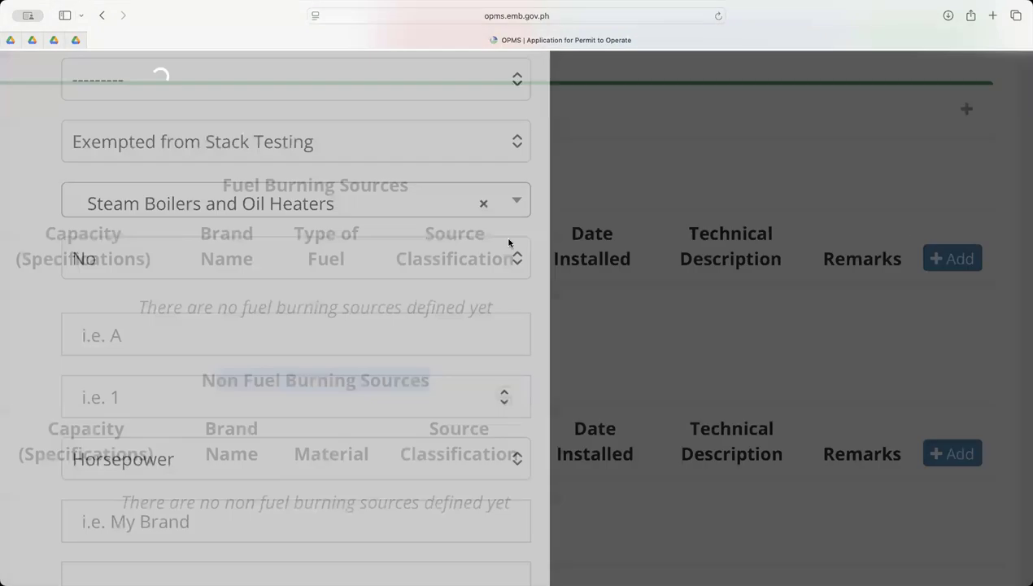
Set the new source's type of APSI to Fuel Burning
{"action": "scroll", "coordinate": [203, 269], "scroll_direction": "left", "scroll_amount": 5}
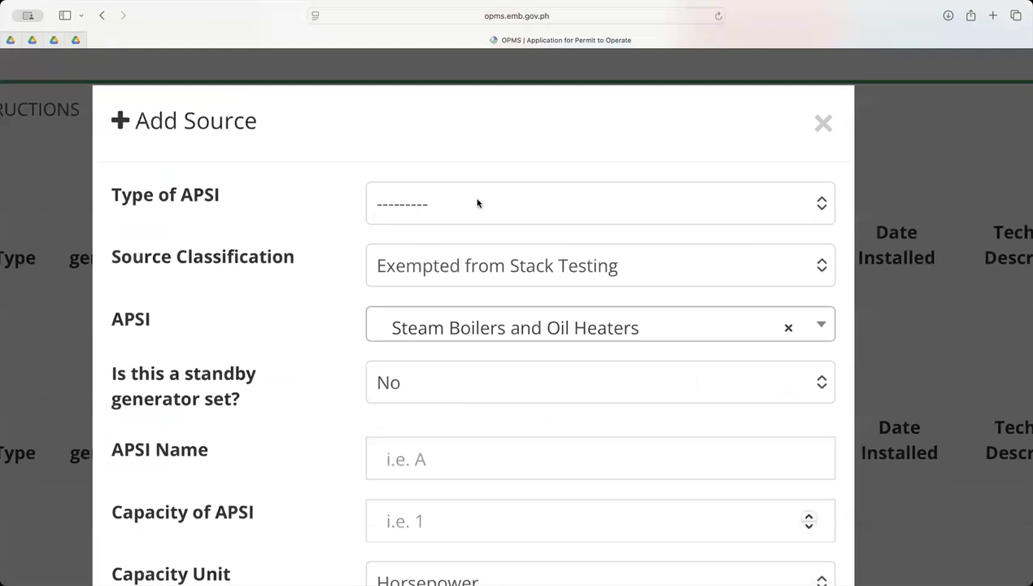
{"action": "scroll", "coordinate": [466, 204], "scroll_direction": "left", "scroll_amount": 1}
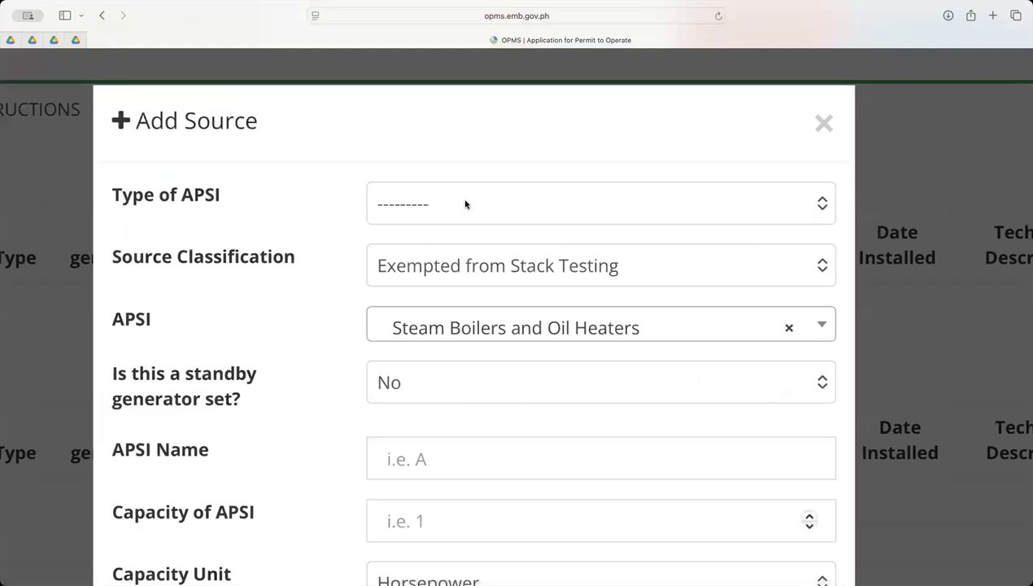
{"action": "left_click", "coordinate": [465, 204]}
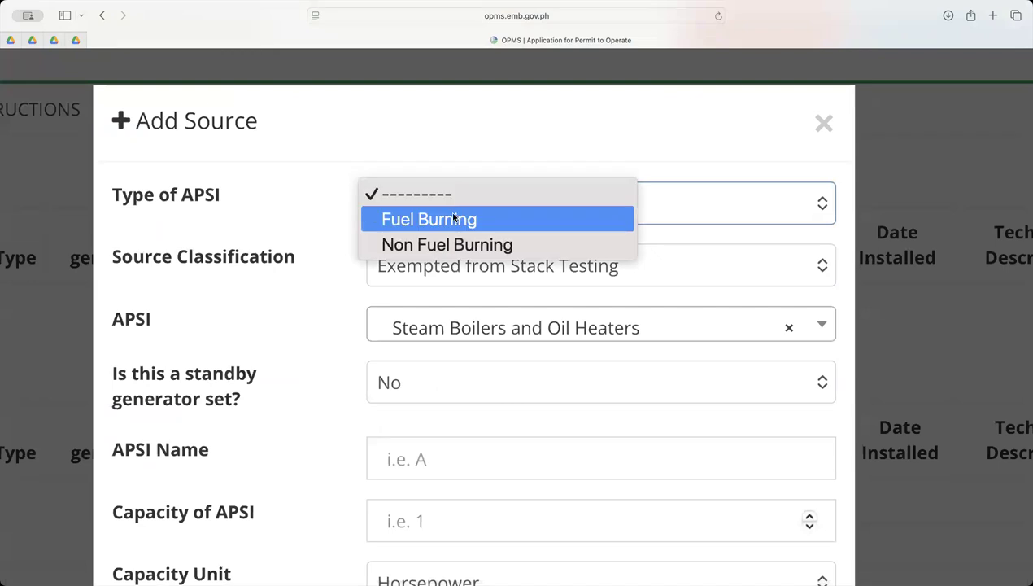
{"action": "left_click", "coordinate": [454, 218]}
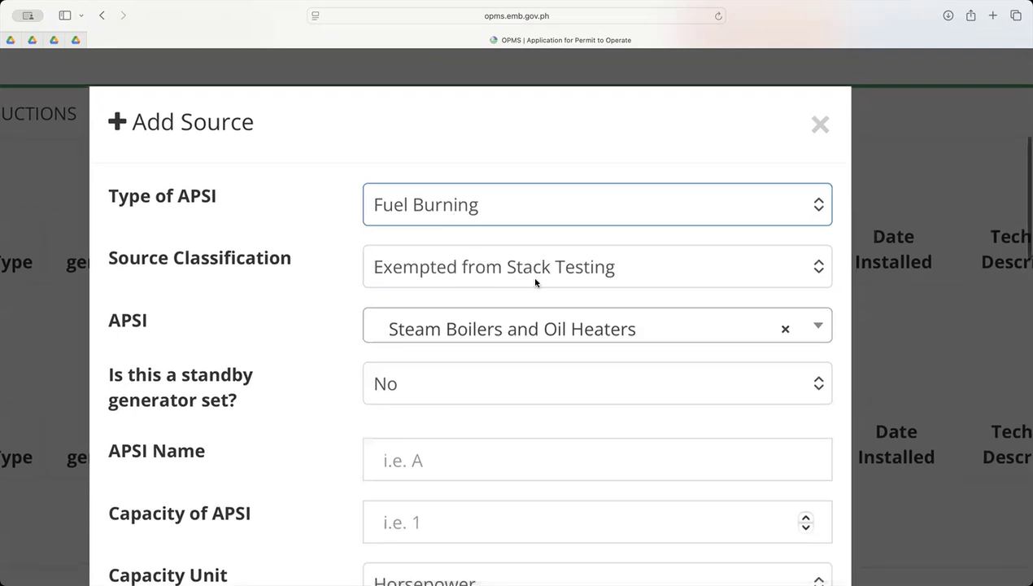
Choose Other sources of air pollution as the APSI of the new source
{"action": "scroll", "coordinate": [535, 272], "scroll_direction": "down", "scroll_amount": 1}
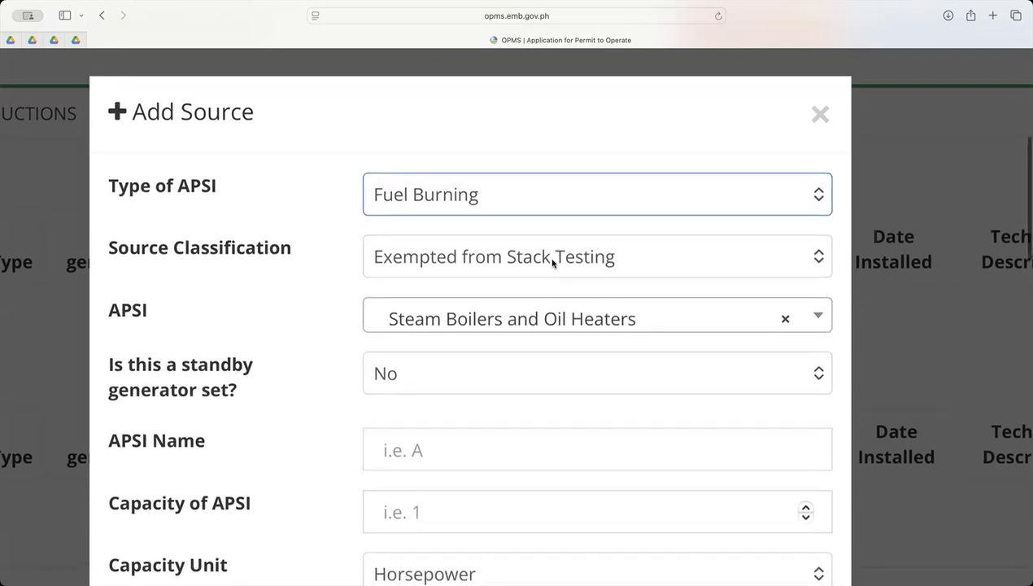
{"action": "scroll", "coordinate": [300, 295], "scroll_direction": "down", "scroll_amount": 3}
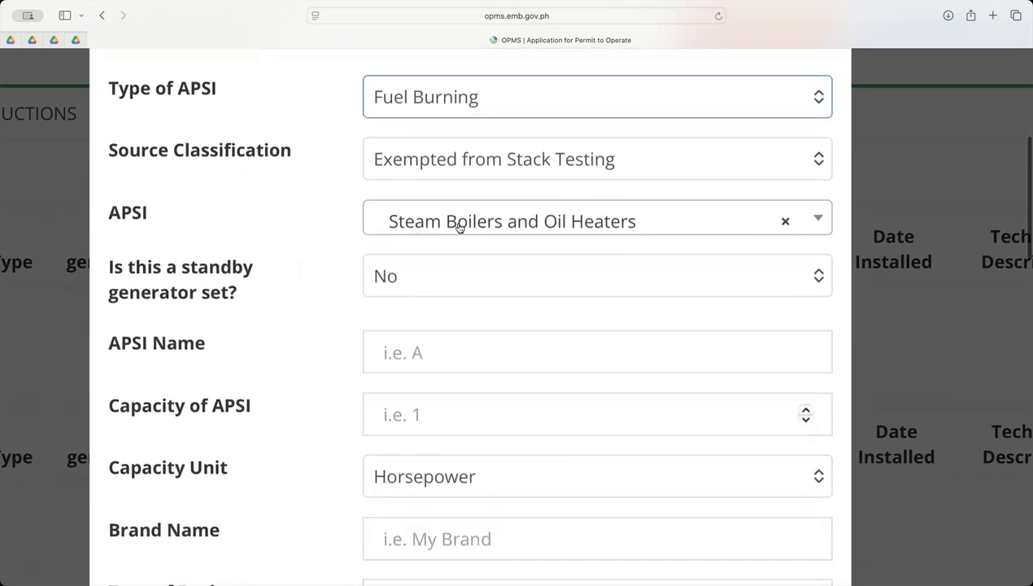
{"action": "scroll", "coordinate": [459, 223], "scroll_direction": "down", "scroll_amount": 10}
{"action": "scroll", "coordinate": [534, 182], "scroll_direction": "up", "scroll_amount": 10}
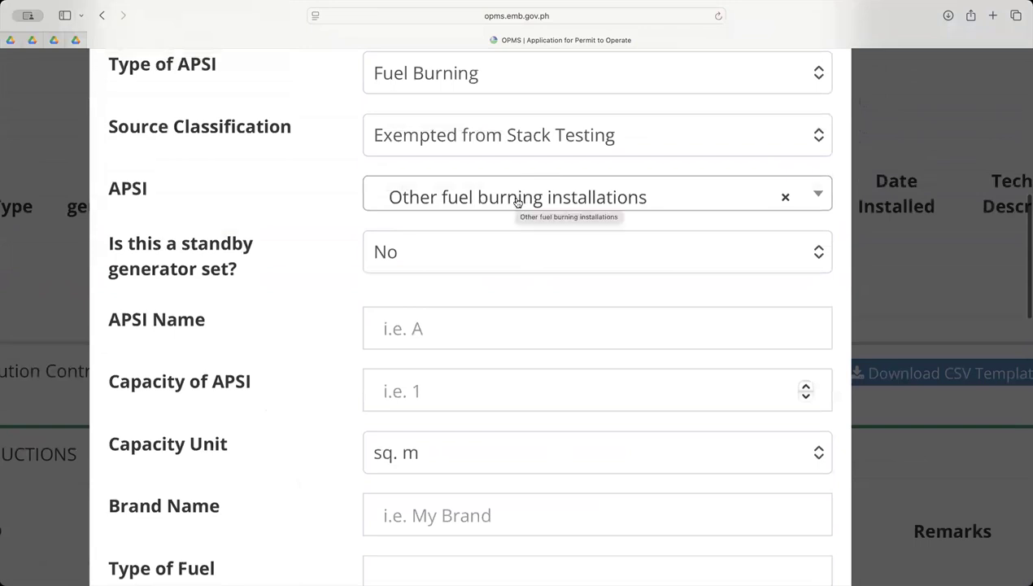
{"action": "left_click", "coordinate": [517, 202]}
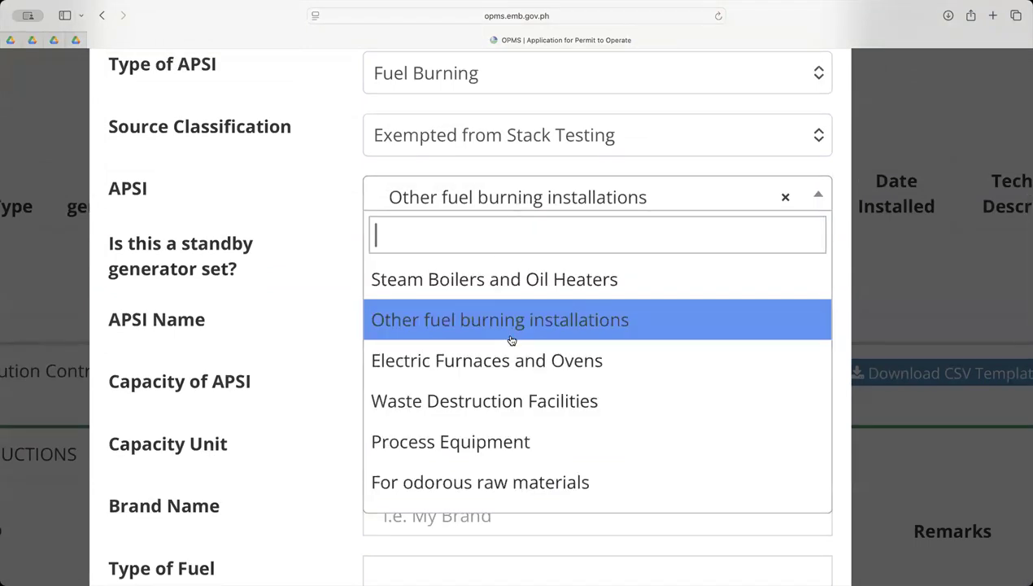
{"action": "scroll", "coordinate": [584, 428], "scroll_direction": "down", "scroll_amount": 1}
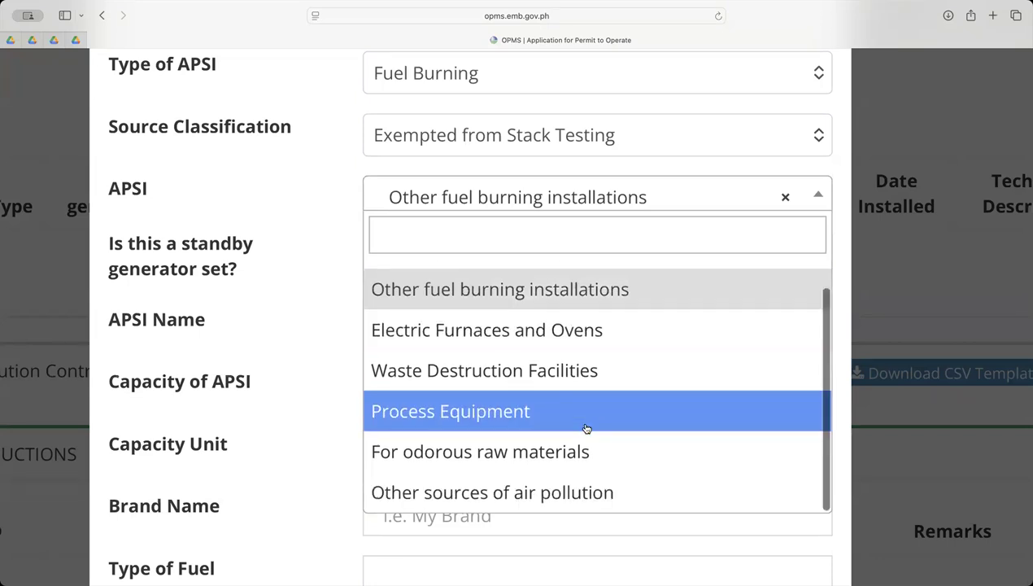
{"action": "scroll", "coordinate": [572, 494], "scroll_direction": "up", "scroll_amount": 1}
{"action": "left_click", "coordinate": [573, 494]}
{"action": "scroll", "coordinate": [573, 493], "scroll_direction": "down", "scroll_amount": 5}
{"action": "scroll", "coordinate": [573, 494], "scroll_direction": "up", "scroll_amount": 2}
{"action": "scroll", "coordinate": [573, 494], "scroll_direction": "up", "scroll_amount": 5}
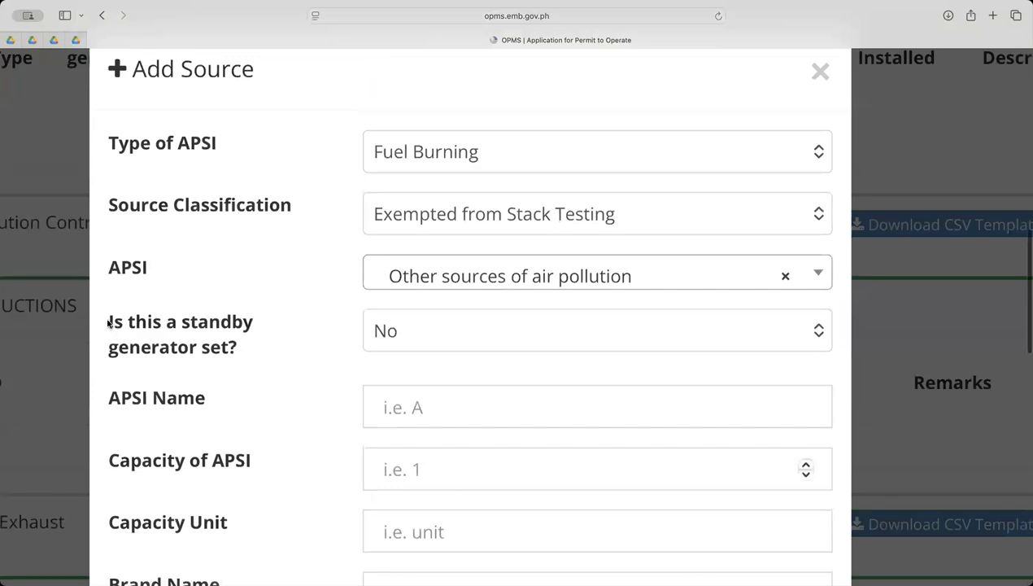
Mark the source as a standby generator set and look over its operating hours fields for day, week and year
{"action": "left_click_drag", "start_coordinate": [108, 324], "coordinate": [238, 346]}
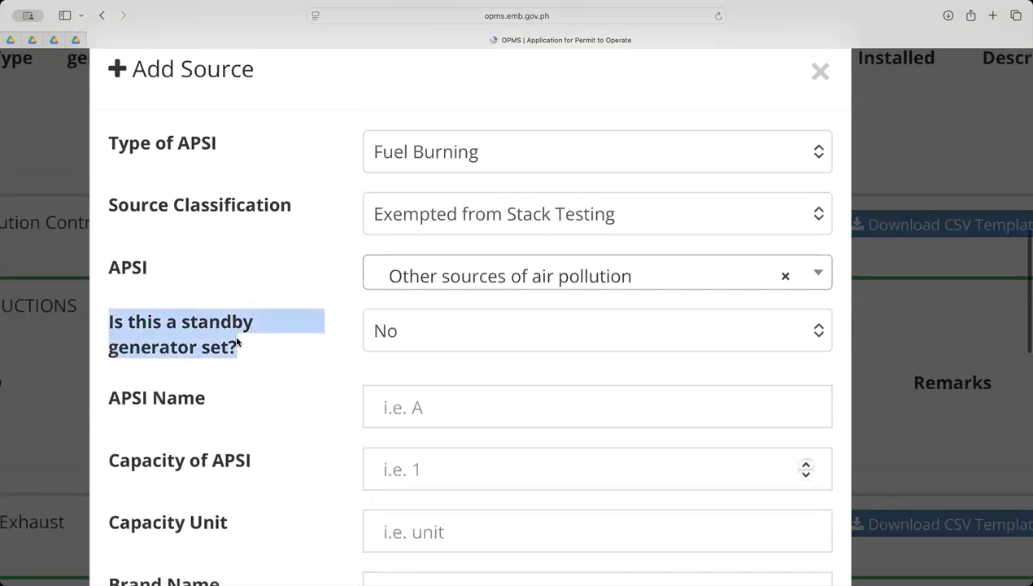
{"action": "left_click", "coordinate": [428, 334]}
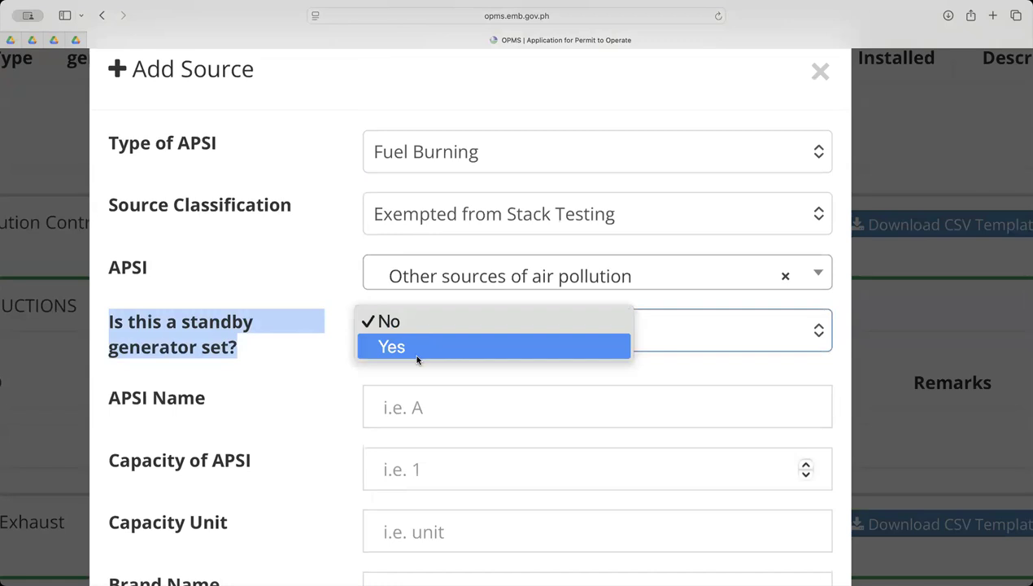
{"action": "left_click", "coordinate": [417, 347]}
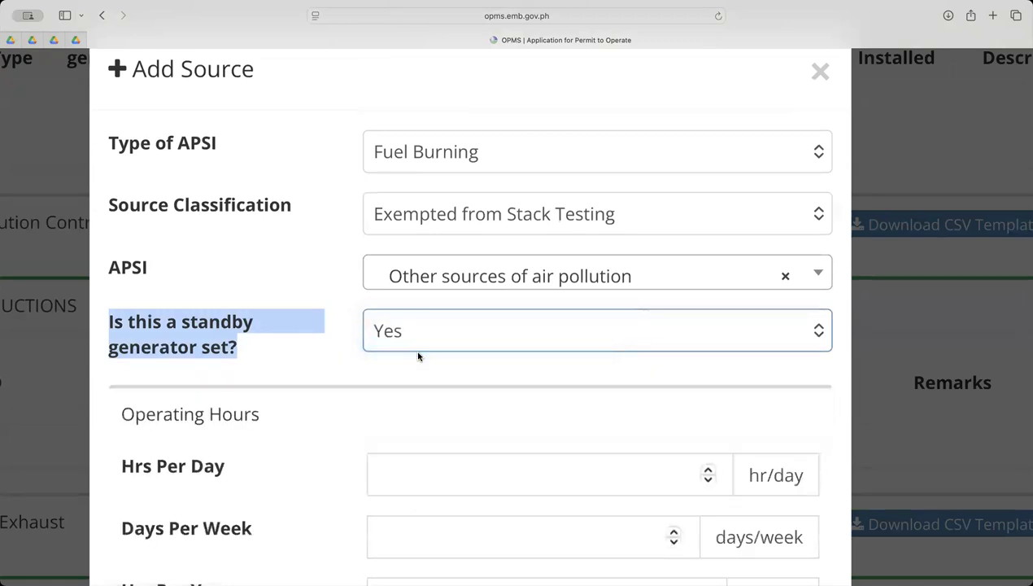
{"action": "scroll", "coordinate": [418, 355], "scroll_direction": "down", "scroll_amount": 5}
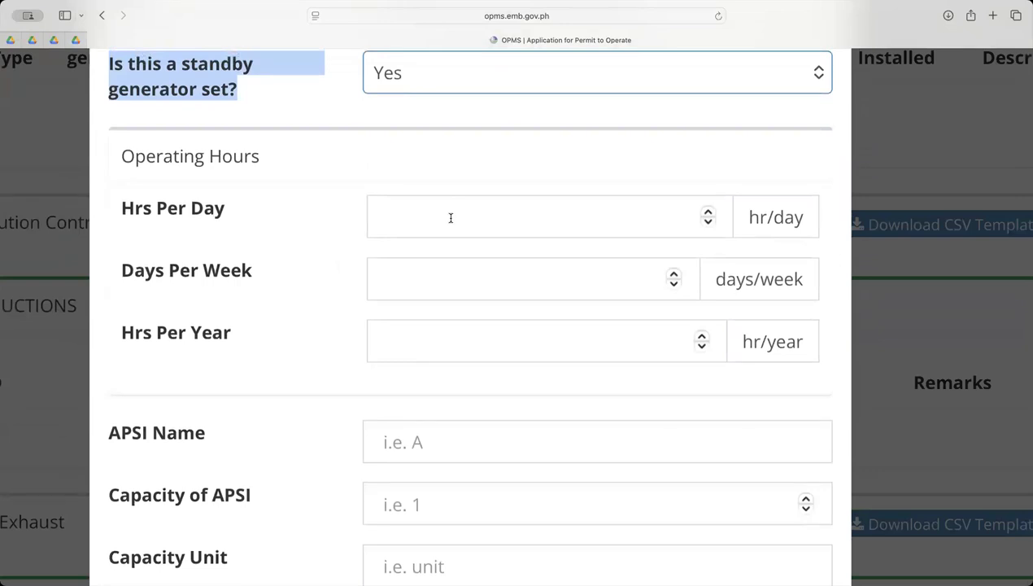
{"action": "scroll", "coordinate": [451, 218], "scroll_direction": "up", "scroll_amount": 1}
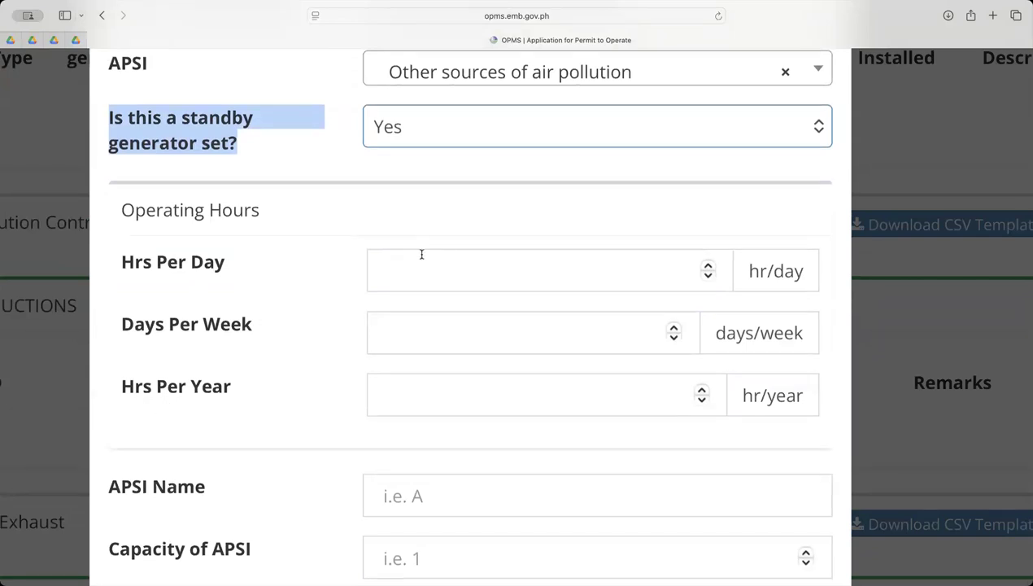
{"action": "scroll", "coordinate": [470, 343], "scroll_direction": "right", "scroll_amount": 1}
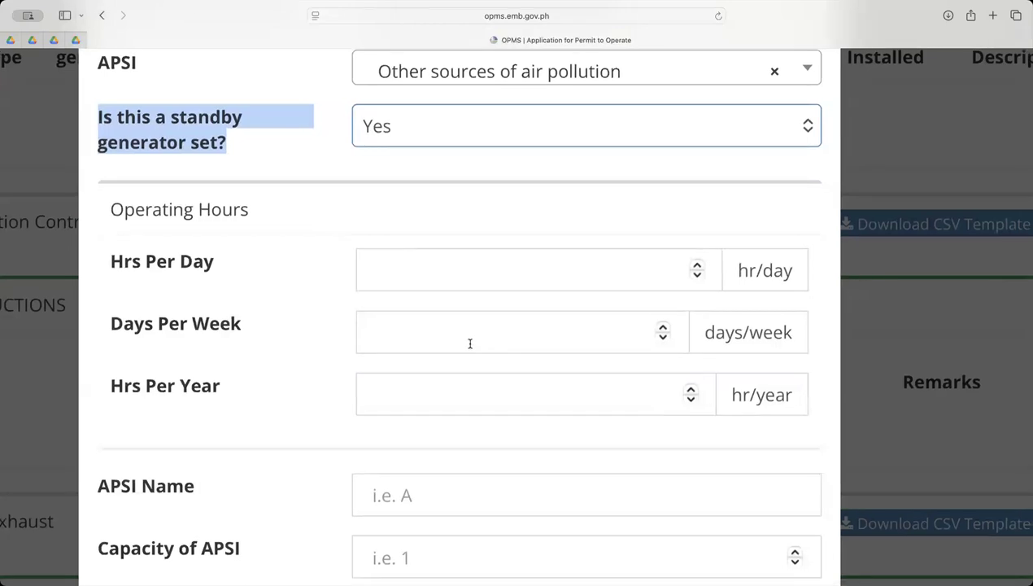
{"action": "left_click", "coordinate": [470, 343]}
{"action": "left_click", "coordinate": [437, 382]}
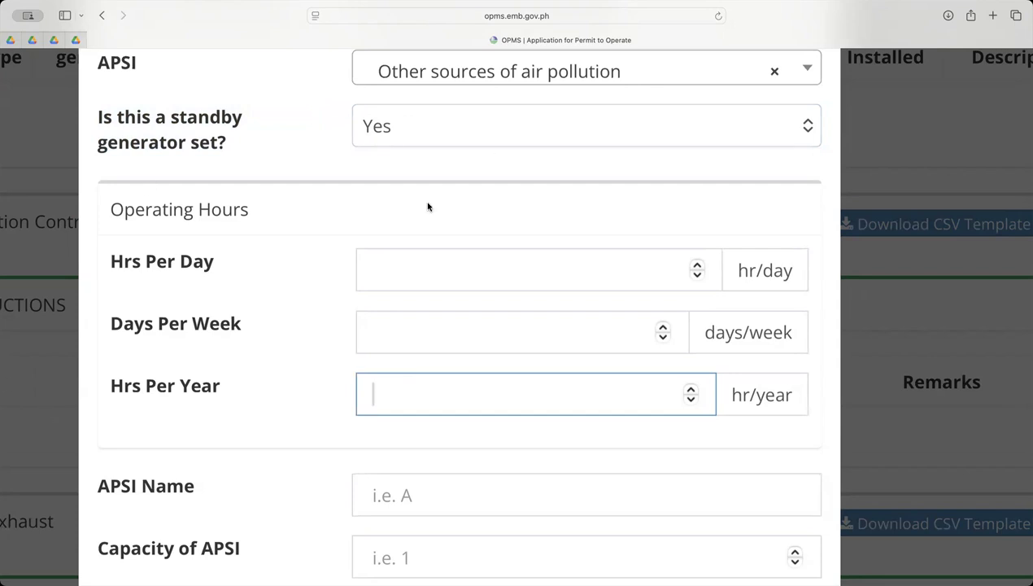
{"action": "left_click", "coordinate": [385, 262]}
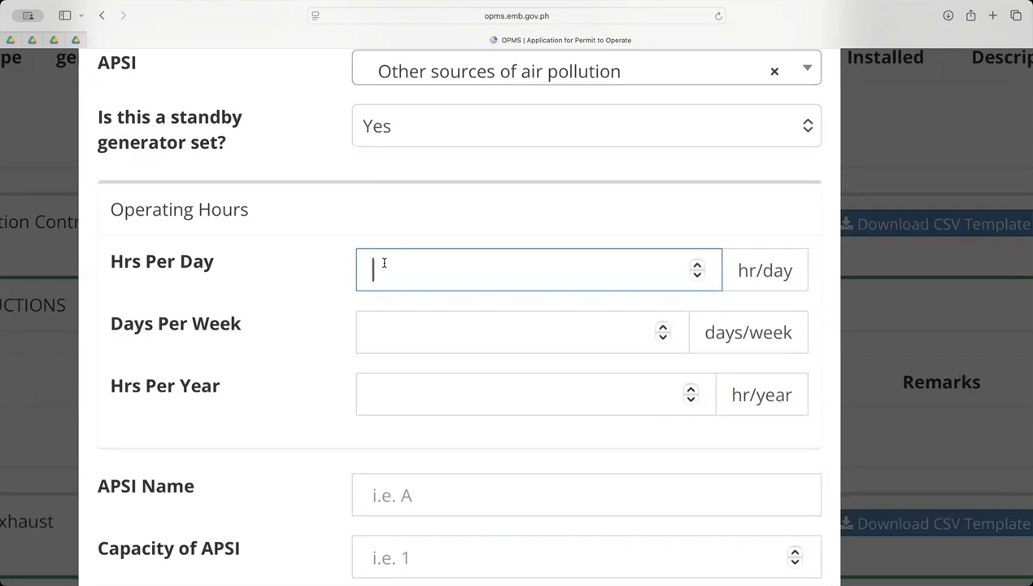
Mark the source as not a standby generator set and enter Generator Set No. 1 as its APSI name
{"action": "left_click", "coordinate": [432, 123]}
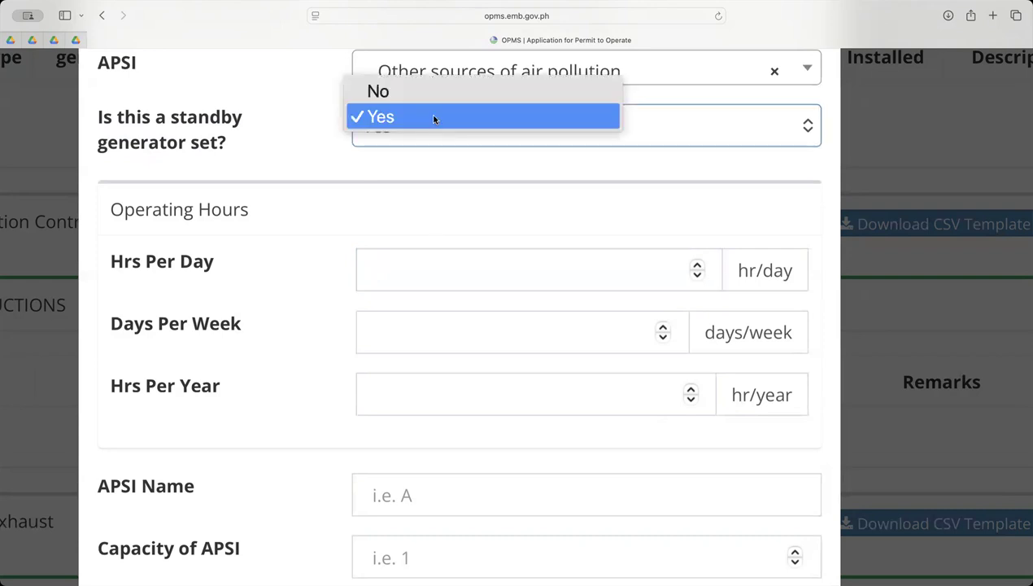
{"action": "left_click", "coordinate": [450, 96]}
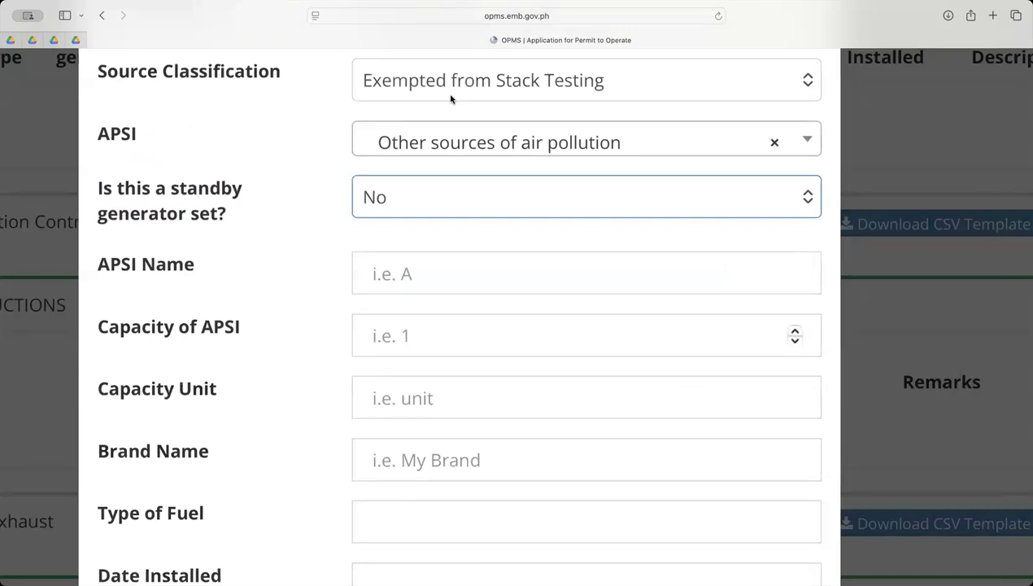
{"action": "left_click", "coordinate": [466, 274]}
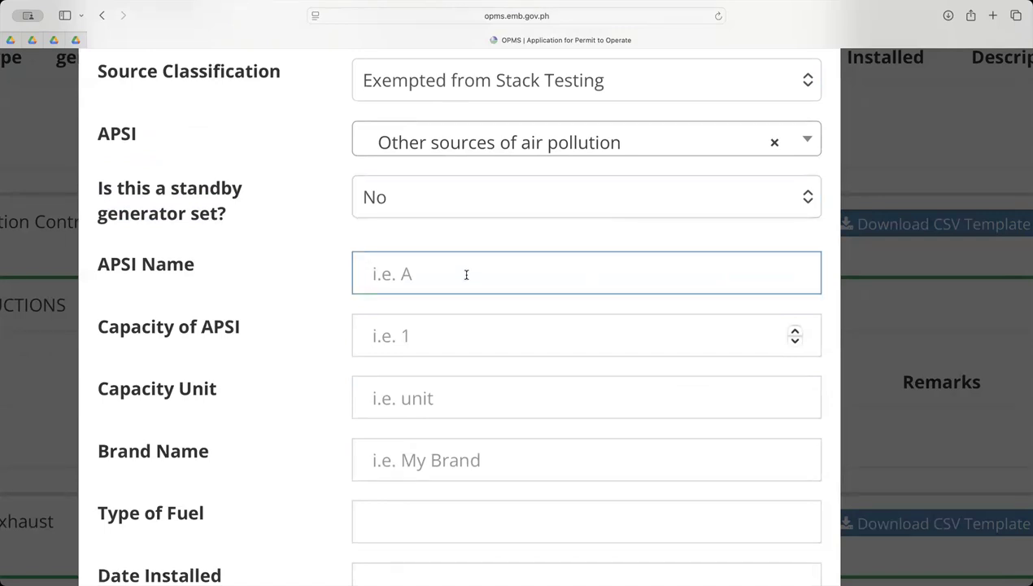
{"action": "key", "text": "Caps_Lock"}
{"action": "type", "text": "STANDB"}
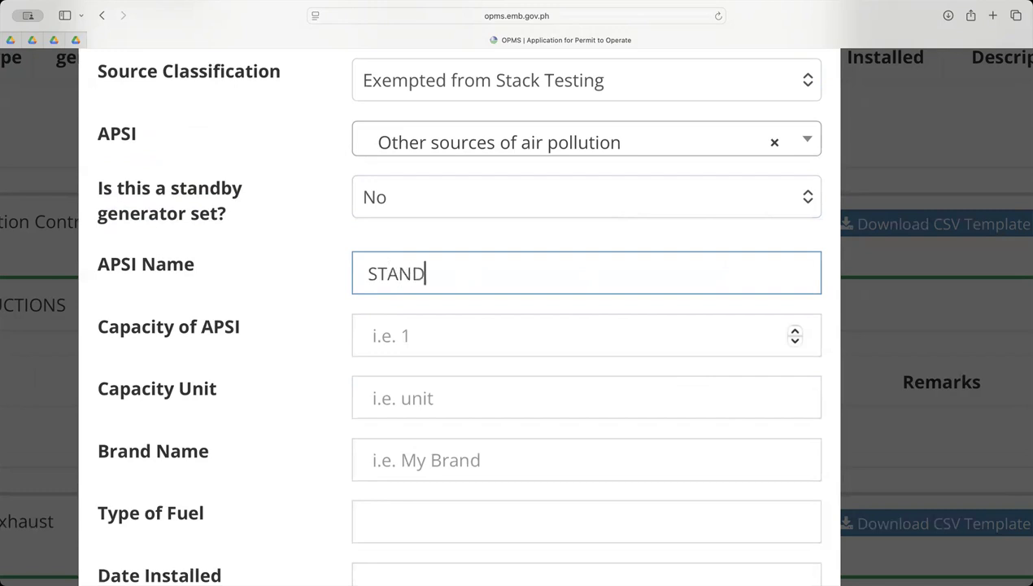
{"action": "key", "text": "BackSpace"}
{"action": "key", "text": "BackSpace"}
{"action": "key", "text": "BackSpace"}
{"action": "key", "text": "BackSpace"}
{"action": "key", "text": "BackSpace"}
{"action": "key", "text": "BackSpace"}
{"action": "type", "text": "gen"}
{"action": "key", "text": "BackSpace"}
{"action": "key", "text": "BackSpace"}
{"action": "key", "text": "BackSpace"}
{"action": "type", "text": "G"}
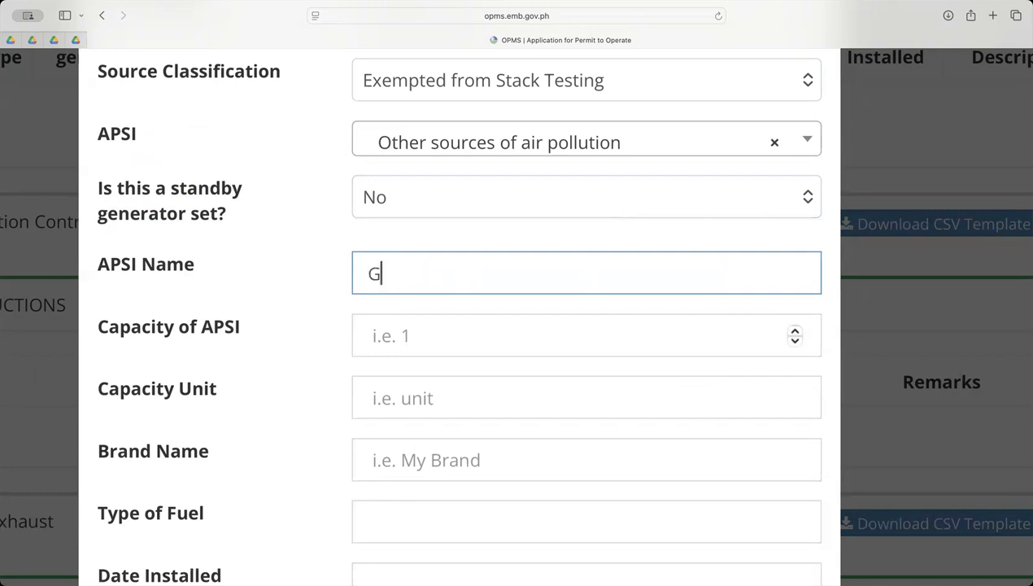
{"action": "type", "text": "enerator "}
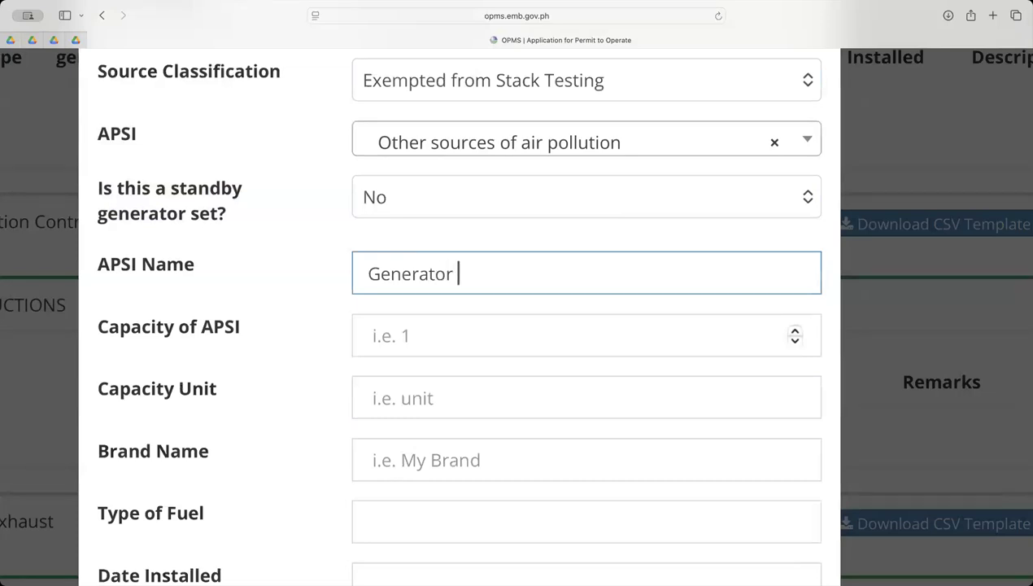
{"action": "type", "text": "Set No. 1"}
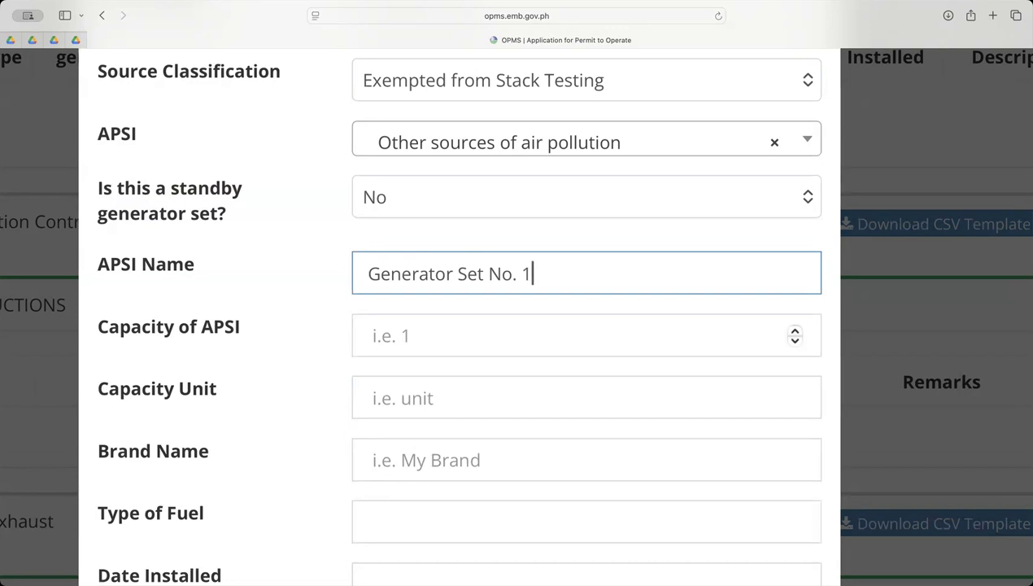
Set the source's APSI capacity to 350 with kW as the capacity unit
{"action": "left_click", "coordinate": [411, 333]}
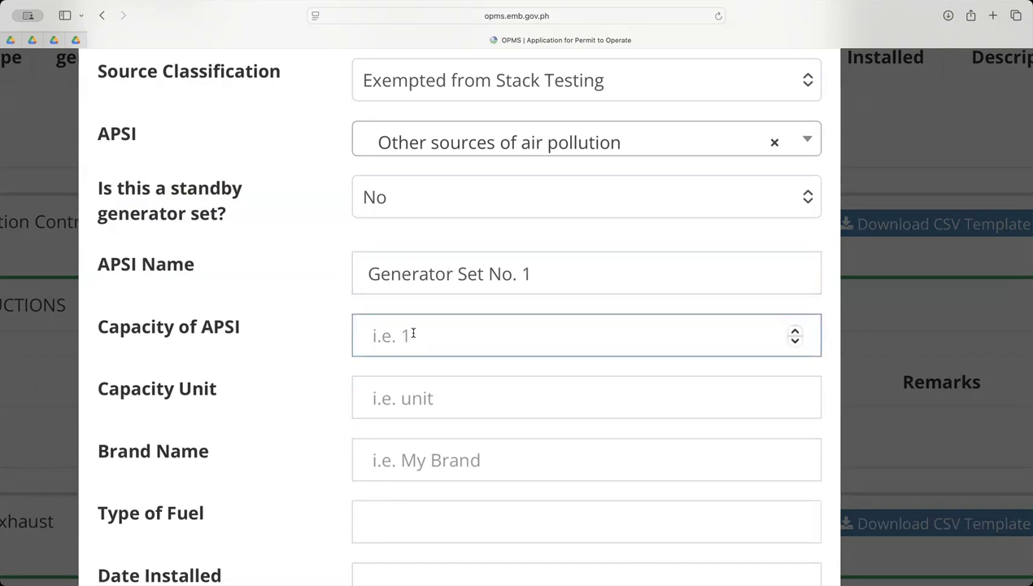
{"action": "type", "text": "350 k"}
{"action": "key", "text": "BackSpace"}
{"action": "scroll", "coordinate": [403, 341], "scroll_direction": "right", "scroll_amount": 1}
{"action": "left_click", "coordinate": [413, 393]}
{"action": "type", "text": "kW"}
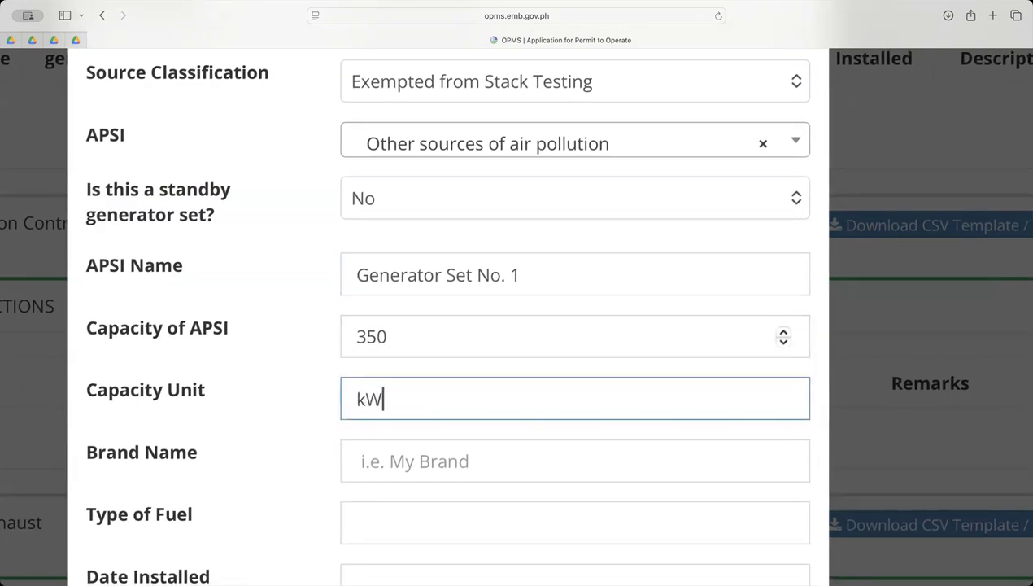
Enter Cummins as the source's brand name and Diesel as its type of fuel
{"action": "scroll", "coordinate": [410, 399], "scroll_direction": "down", "scroll_amount": 2}
{"action": "left_click", "coordinate": [411, 393]}
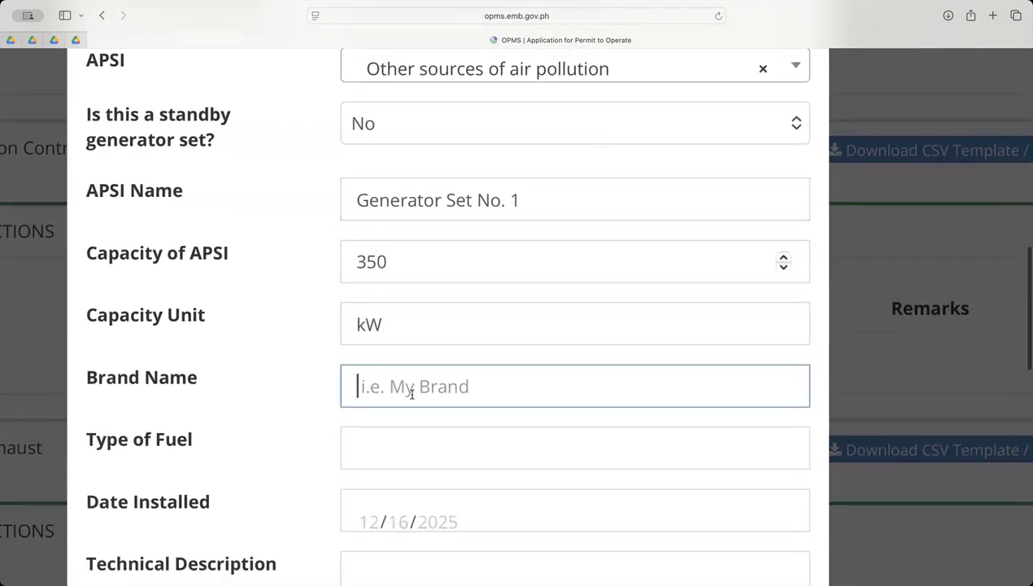
{"action": "type", "text": "Cumm"}
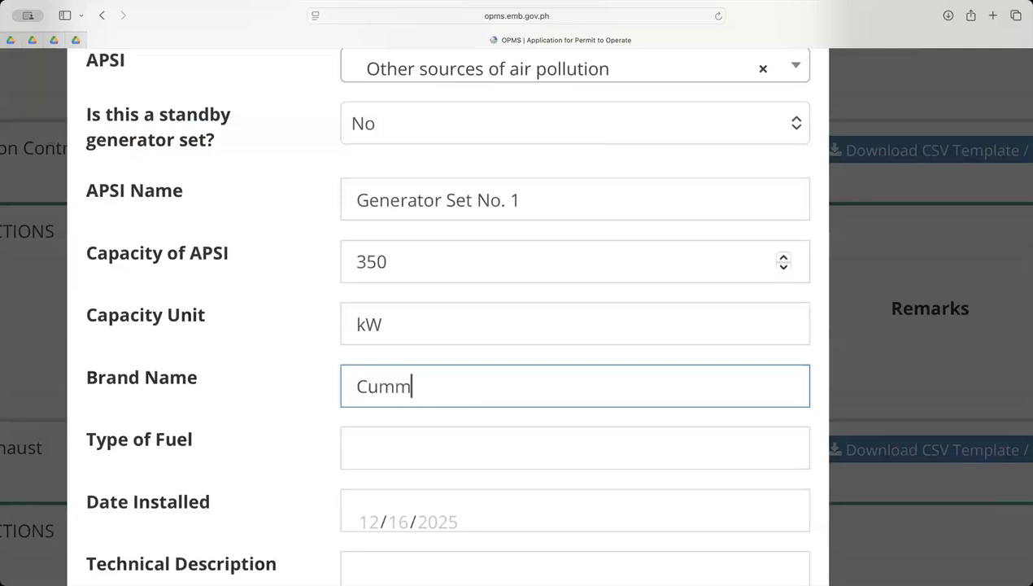
{"action": "type", "text": "ins"}
{"action": "scroll", "coordinate": [412, 395], "scroll_direction": "down", "scroll_amount": 3}
{"action": "left_click", "coordinate": [398, 336]}
{"action": "type", "text": "Die"}
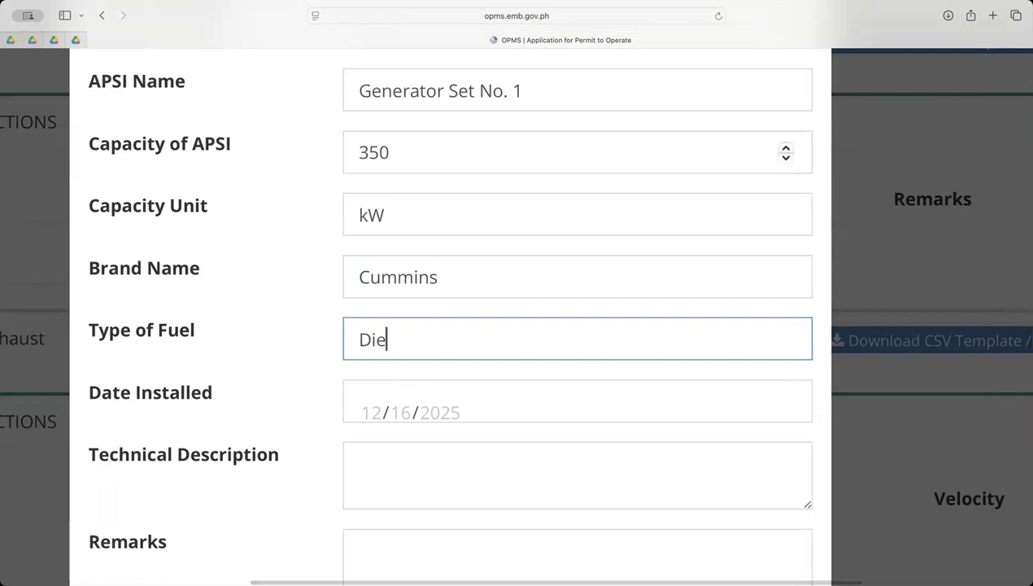
{"action": "type", "text": "sel"}
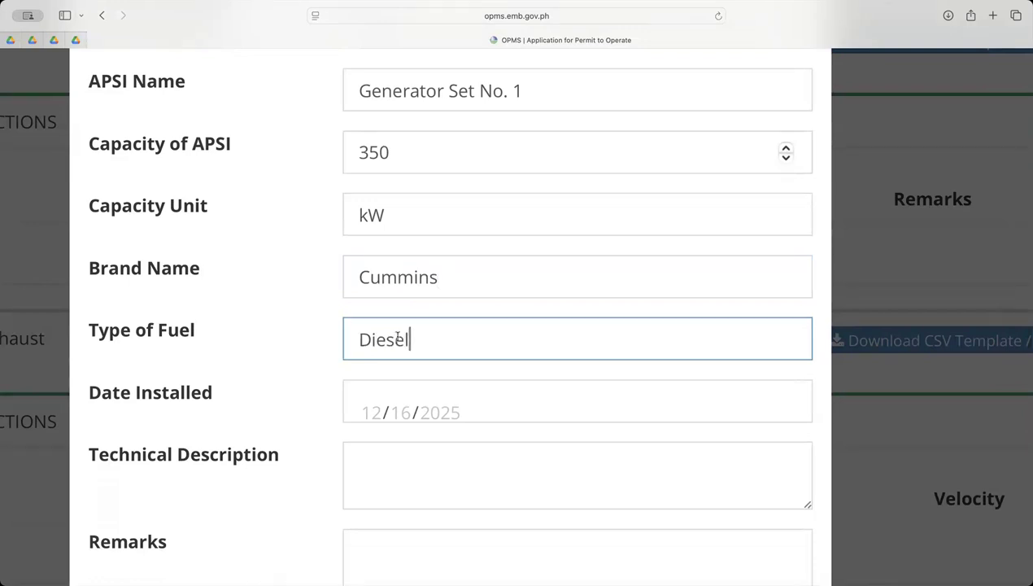
Set the source's installation date to 12/16/2025
{"action": "scroll", "coordinate": [397, 339], "scroll_direction": "down", "scroll_amount": 3}
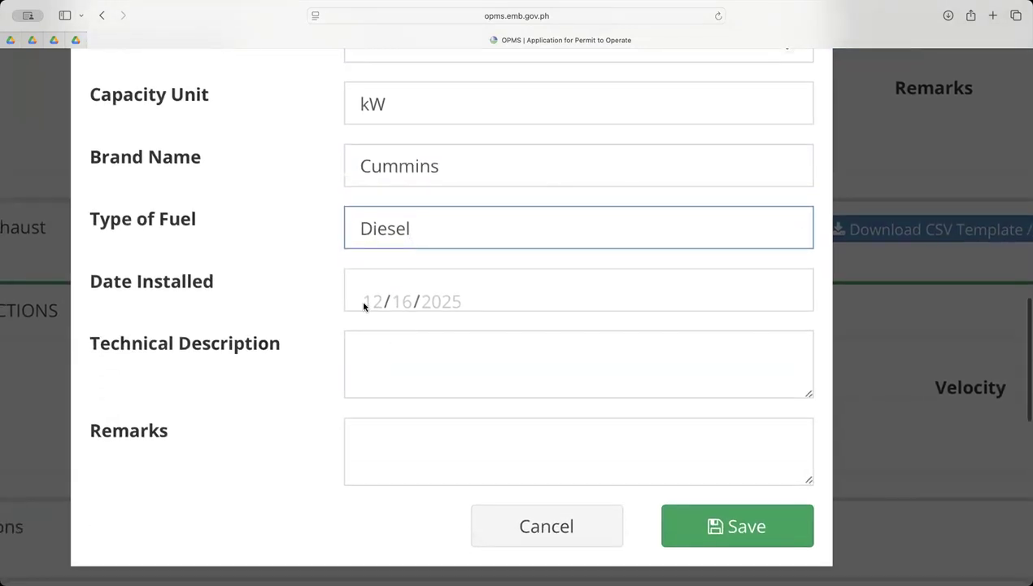
{"action": "left_click", "coordinate": [363, 303]}
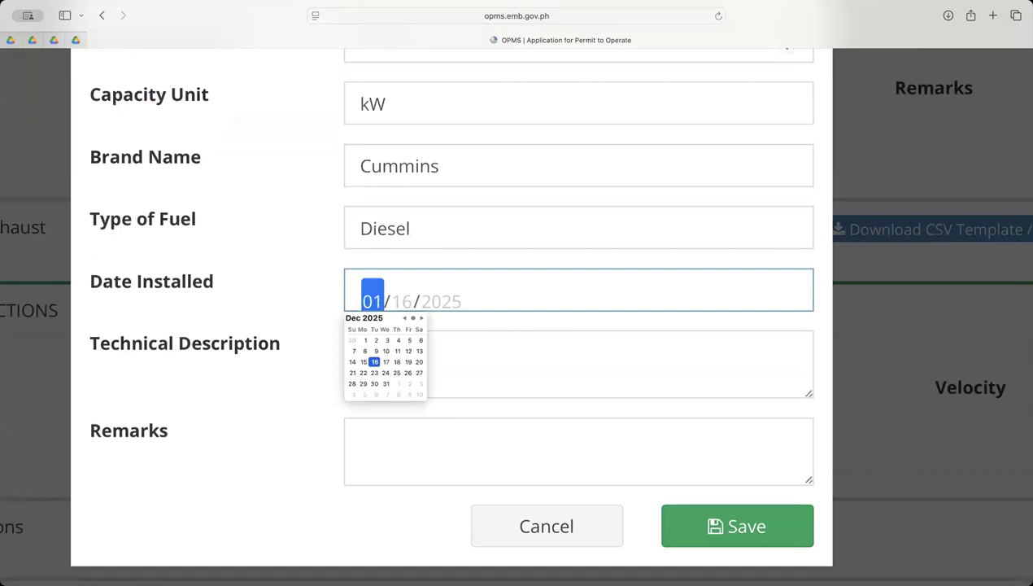
{"action": "type", "text": "12/16/"}
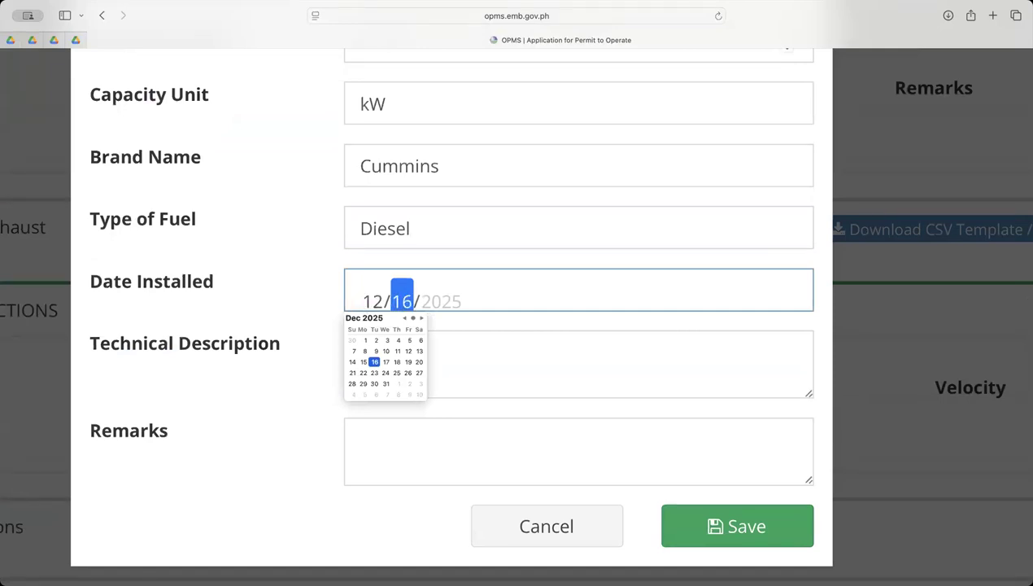
{"action": "type", "text": "2025"}
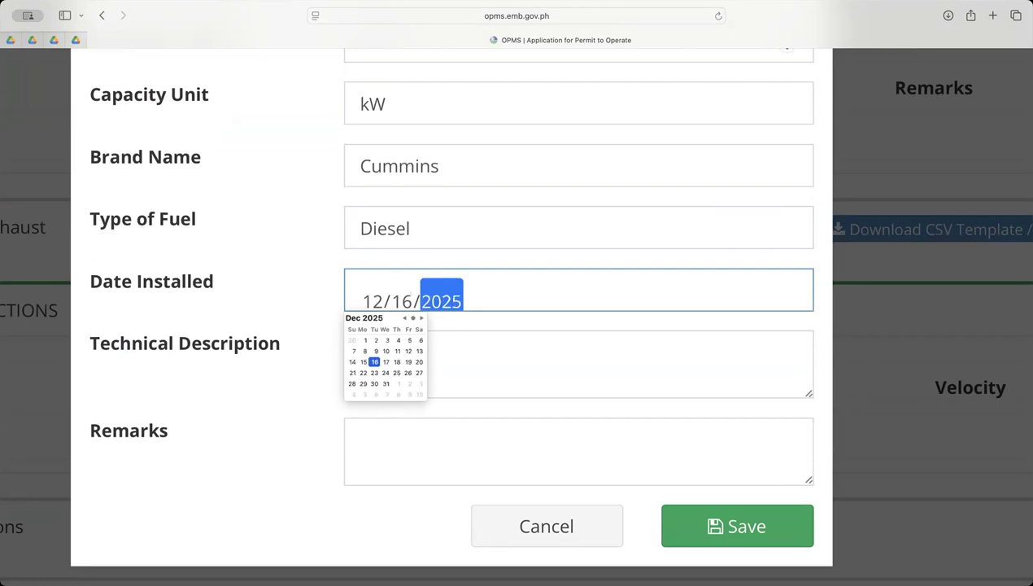
Fill in the technical description with "350 KW, 3Phase, 60Hz, 180rpm, Dimension:___, Weight:____"
{"action": "left_click", "coordinate": [467, 352]}
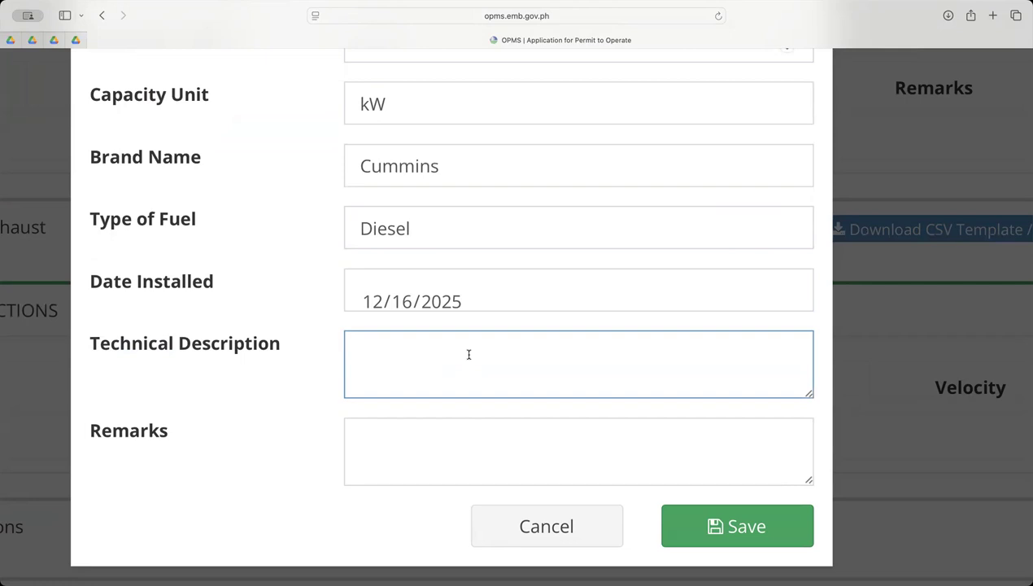
{"action": "type", "text": "350 KW"}
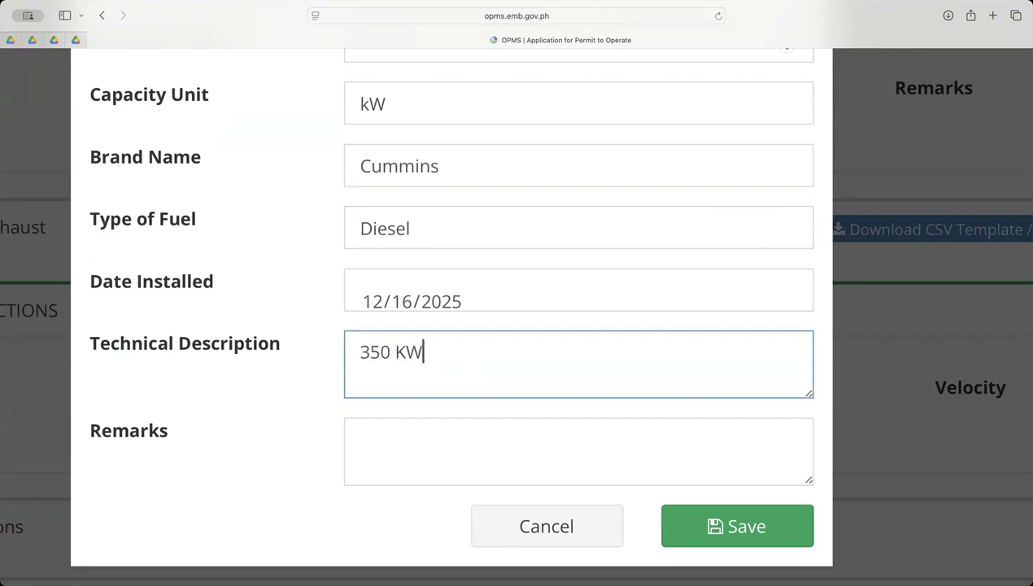
{"action": "type", "text": ", 3Phase"}
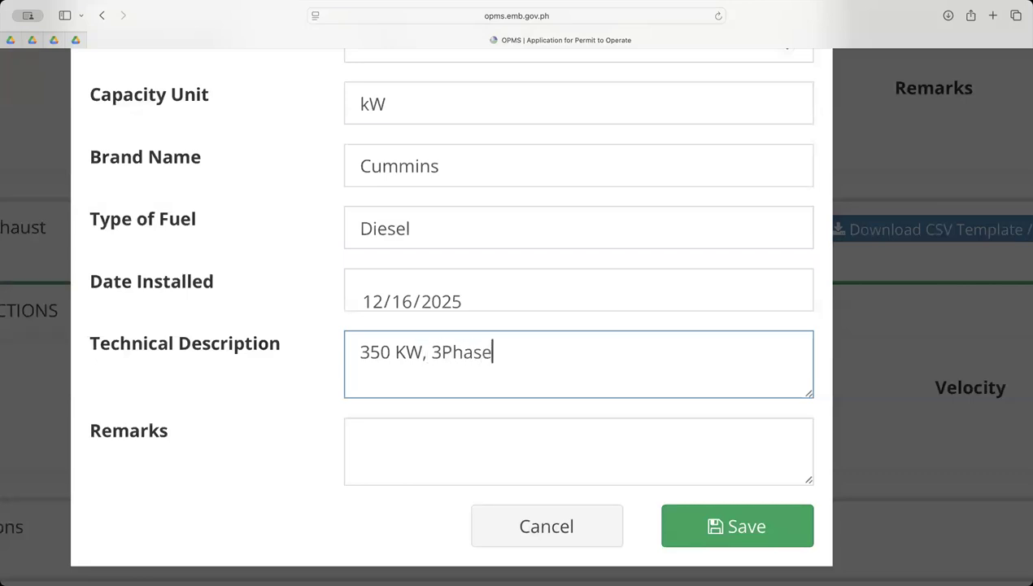
{"action": "type", "text": ", 60Hz, 18"}
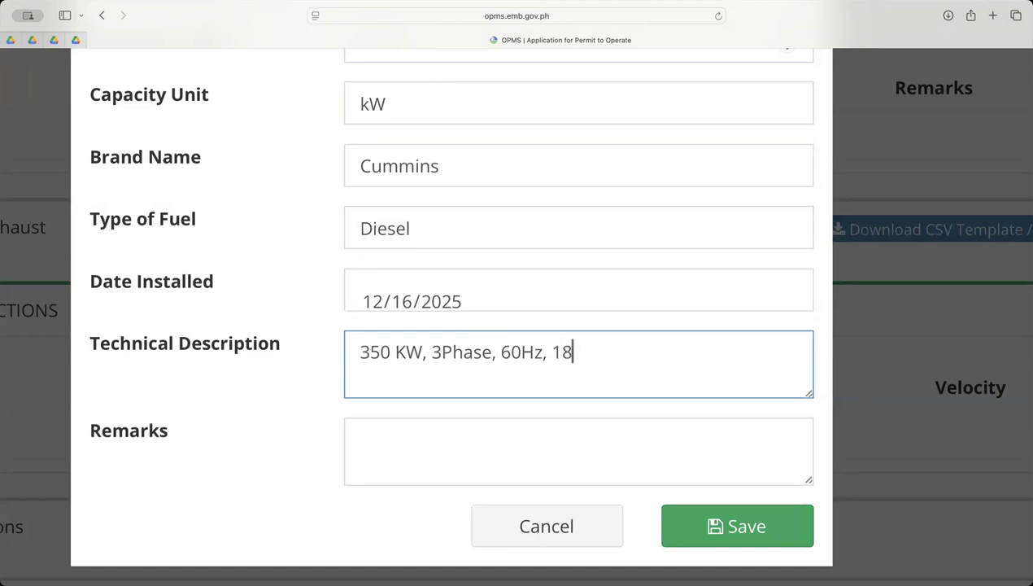
{"action": "type", "text": "0rpm, Dimens"}
{"action": "key", "text": "BackSpace"}
{"action": "type", "text": "nsioon"}
{"action": "key", "text": "BackSpace"}
{"action": "key", "text": "BackSpace"}
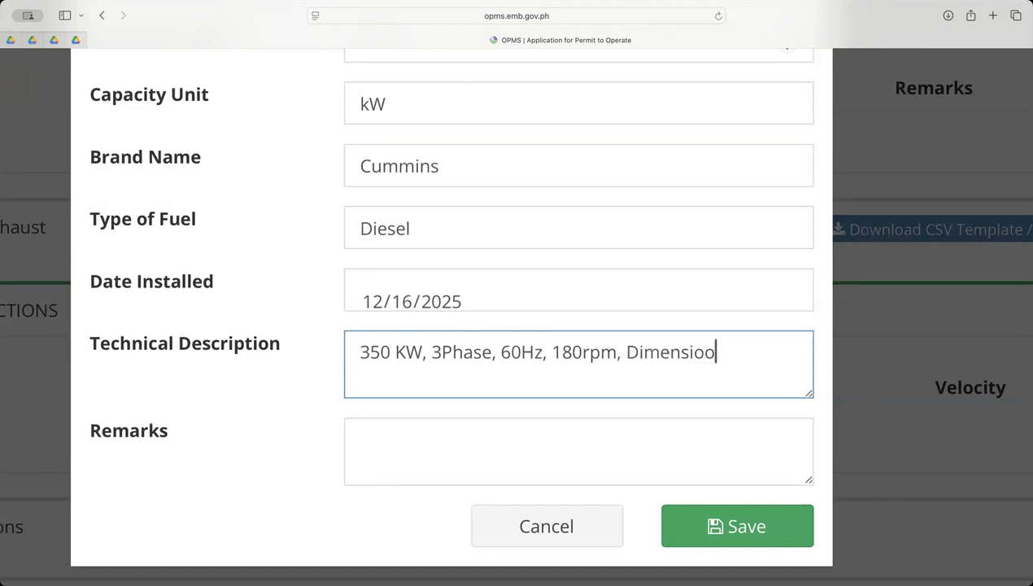
{"action": "type", "text": "n:___, Wei"}
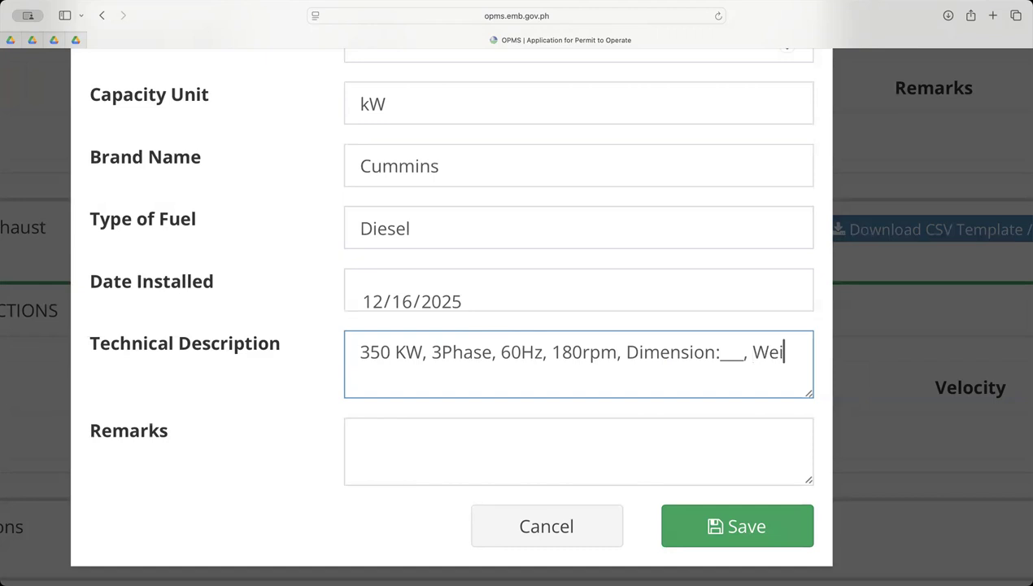
{"action": "type", "text": "ght:"}
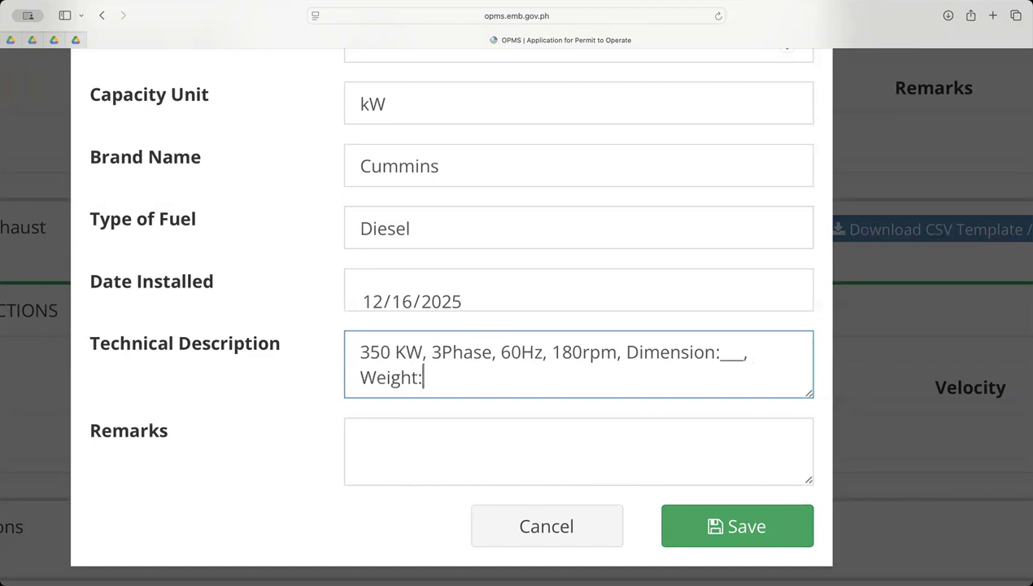
{"action": "type", "text": "____"}
Enter New as the remarks and save the fuel burning source
{"action": "left_click", "coordinate": [421, 428]}
{"action": "type", "text": "New"}
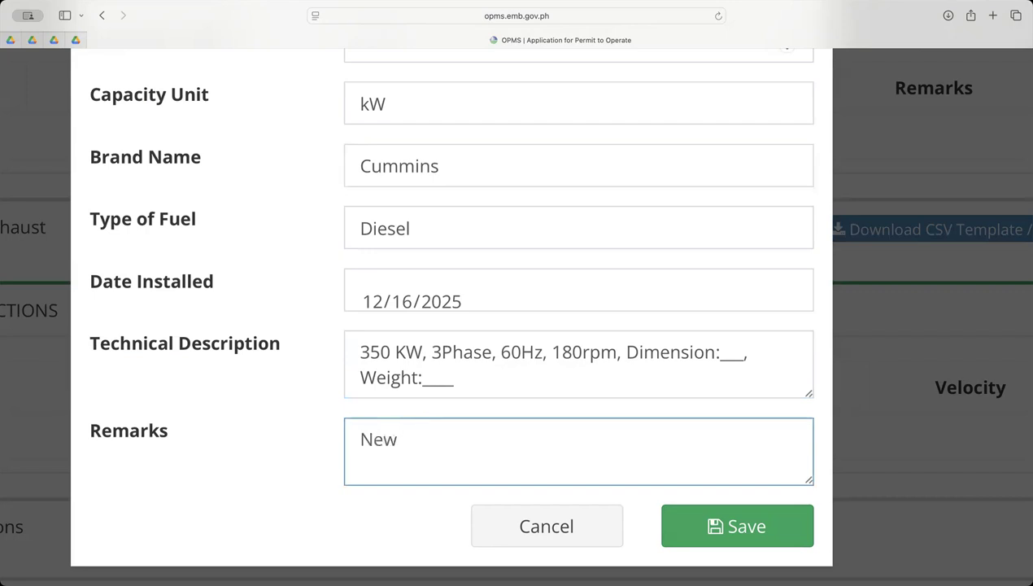
{"action": "left_click", "coordinate": [748, 517]}
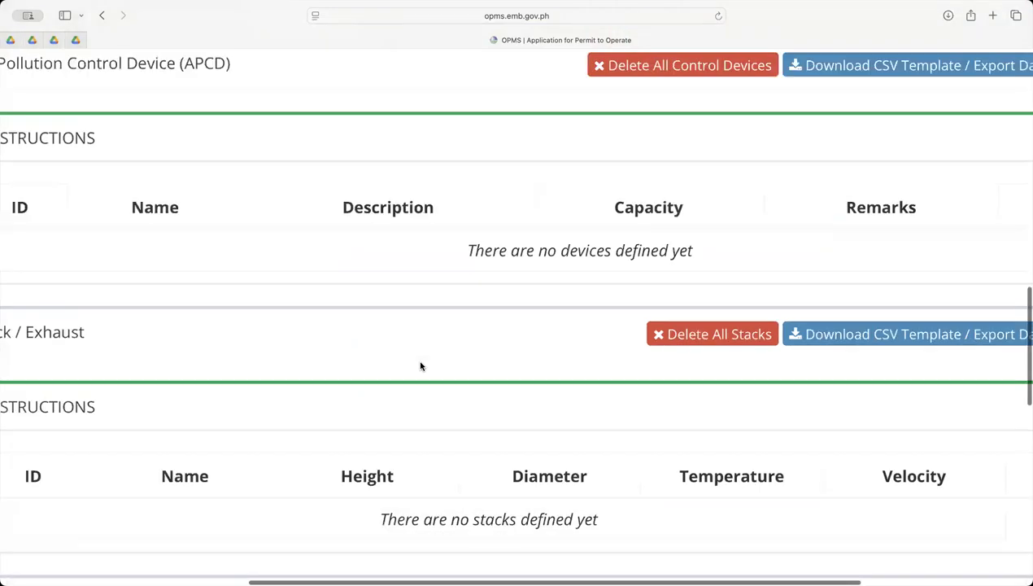
Review the saved generator set entry and the Non Fuel Burning Sources, Air Pollution Control Device, Stack / Exhaust and Connections sections of Step 2
{"action": "scroll", "coordinate": [420, 366], "scroll_direction": "down", "scroll_amount": 3}
{"action": "scroll", "coordinate": [421, 366], "scroll_direction": "up", "scroll_amount": 10}
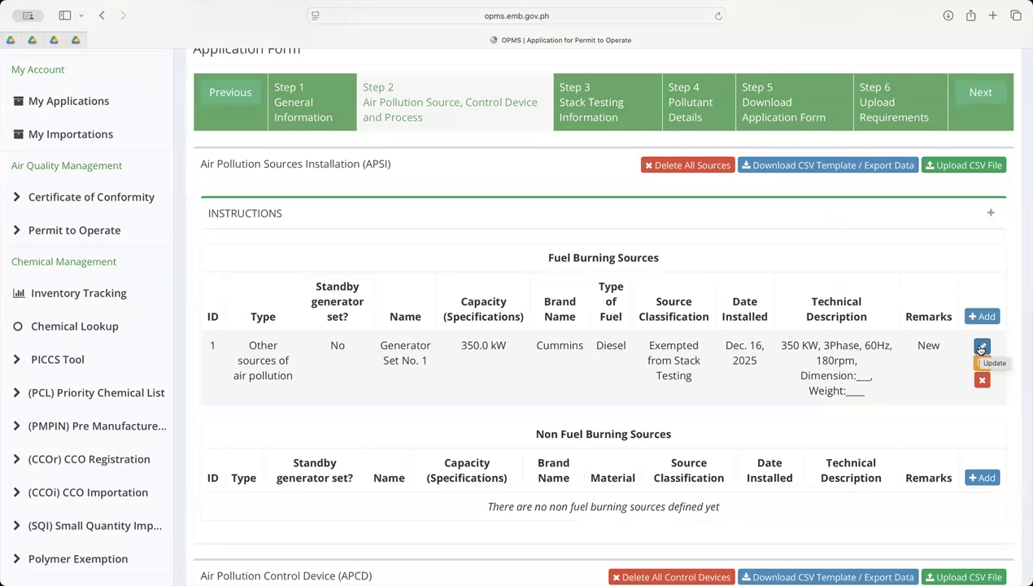
{"action": "scroll", "coordinate": [406, 405], "scroll_direction": "down", "scroll_amount": 5}
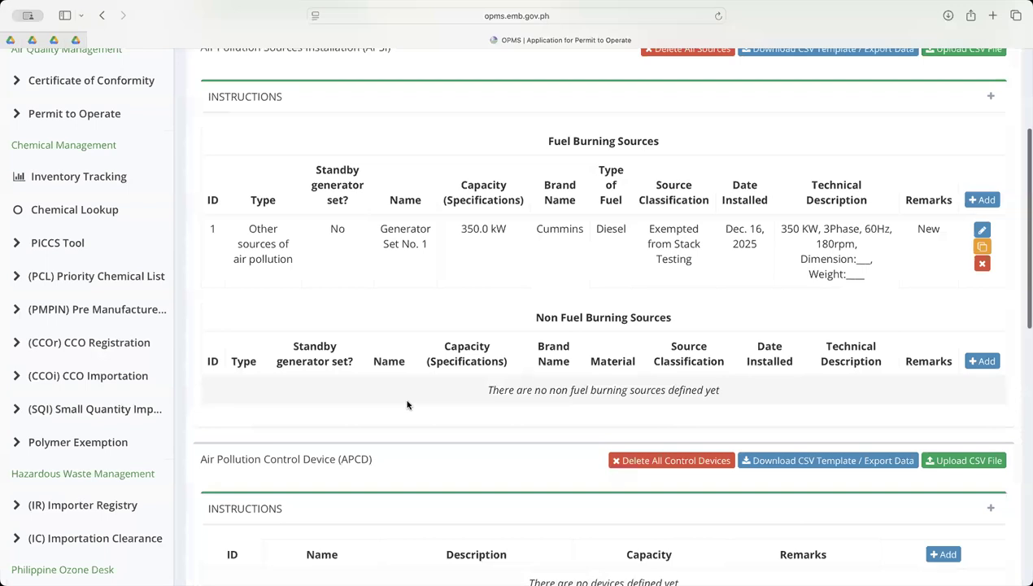
{"action": "scroll", "coordinate": [312, 316], "scroll_direction": "down", "scroll_amount": 3}
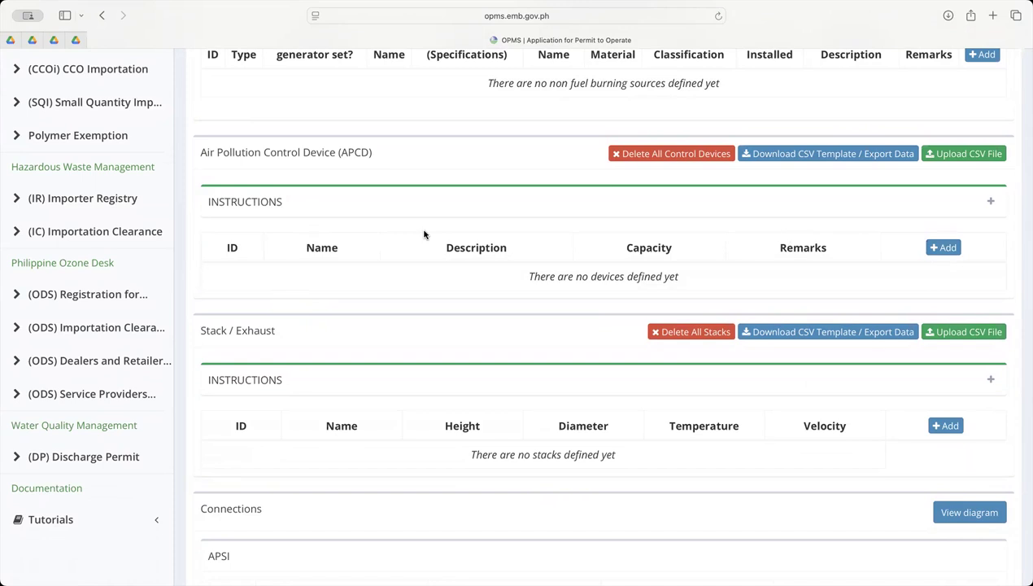
{"action": "scroll", "coordinate": [254, 355], "scroll_direction": "down", "scroll_amount": 2}
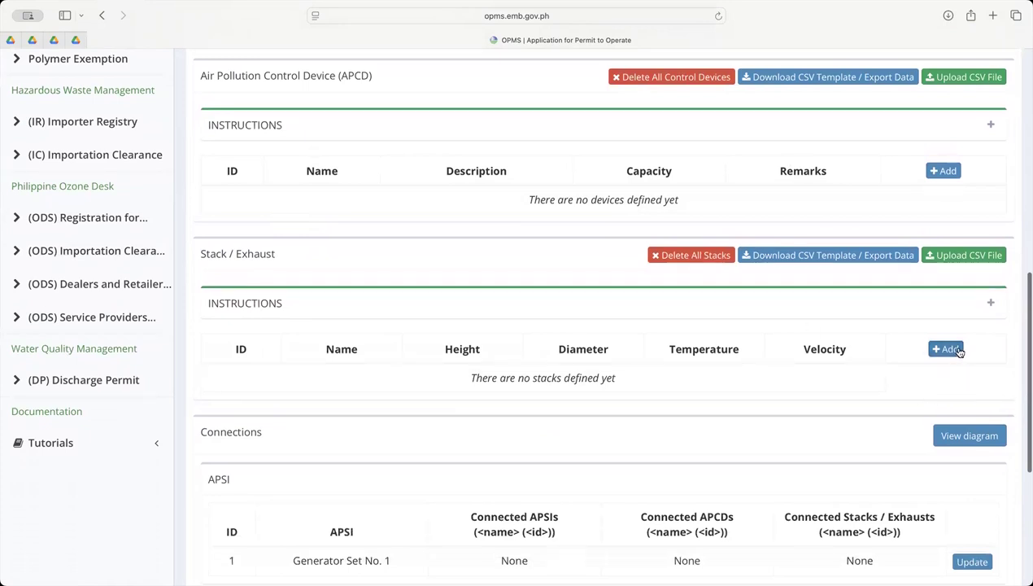
{"action": "scroll", "coordinate": [959, 354], "scroll_direction": "up", "scroll_amount": 5}
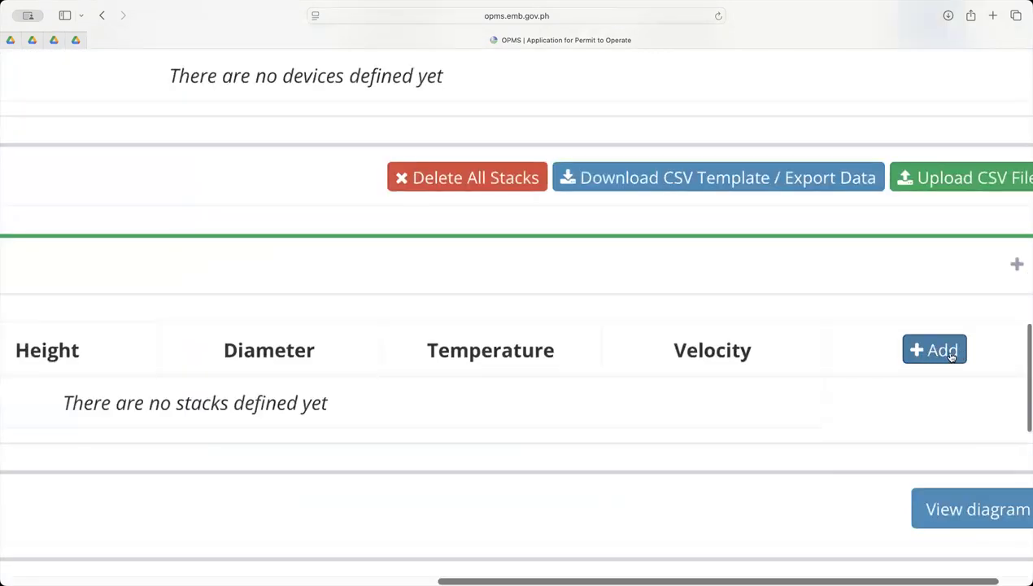
{"action": "scroll", "coordinate": [889, 361], "scroll_direction": "down", "scroll_amount": 5}
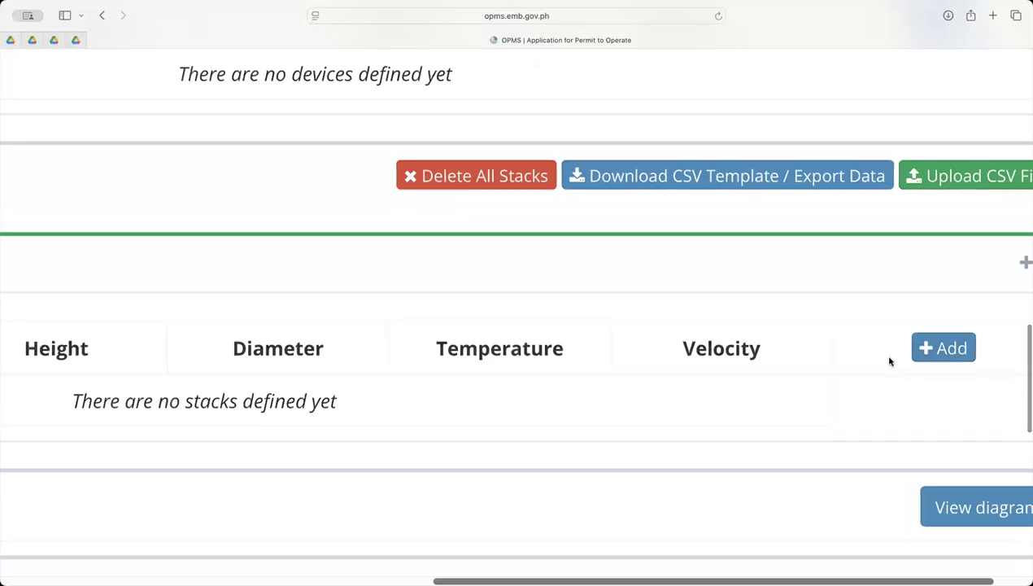
{"action": "scroll", "coordinate": [889, 356], "scroll_direction": "down", "scroll_amount": 3}
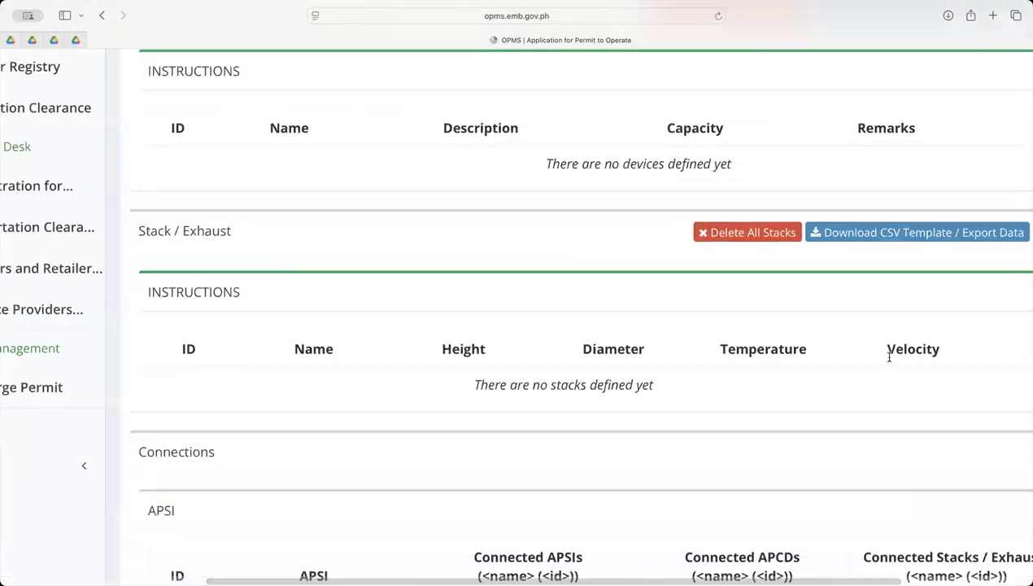
{"action": "scroll", "coordinate": [889, 361], "scroll_direction": "right", "scroll_amount": 3}
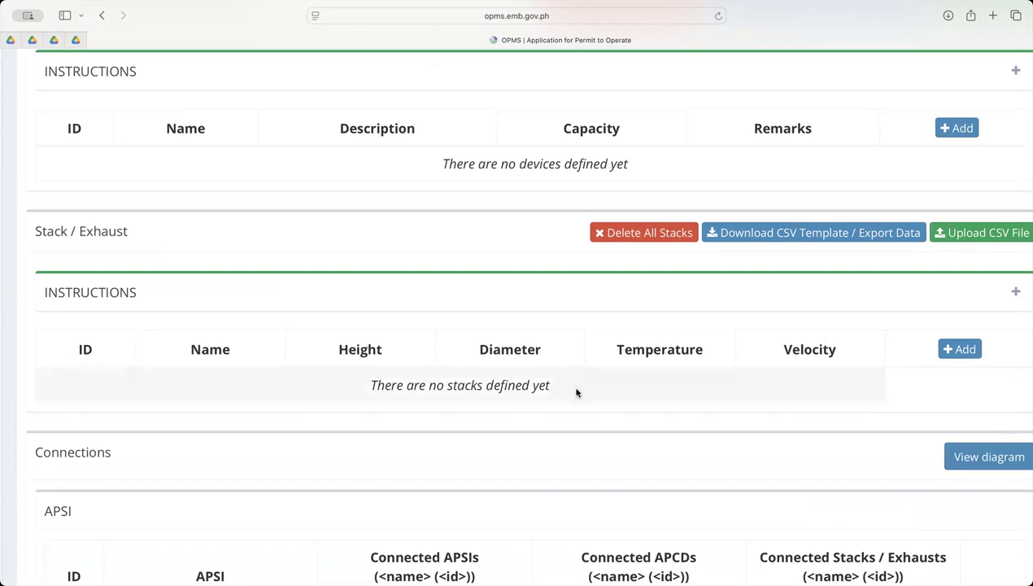
{"action": "scroll", "coordinate": [576, 394], "scroll_direction": "down", "scroll_amount": 5}
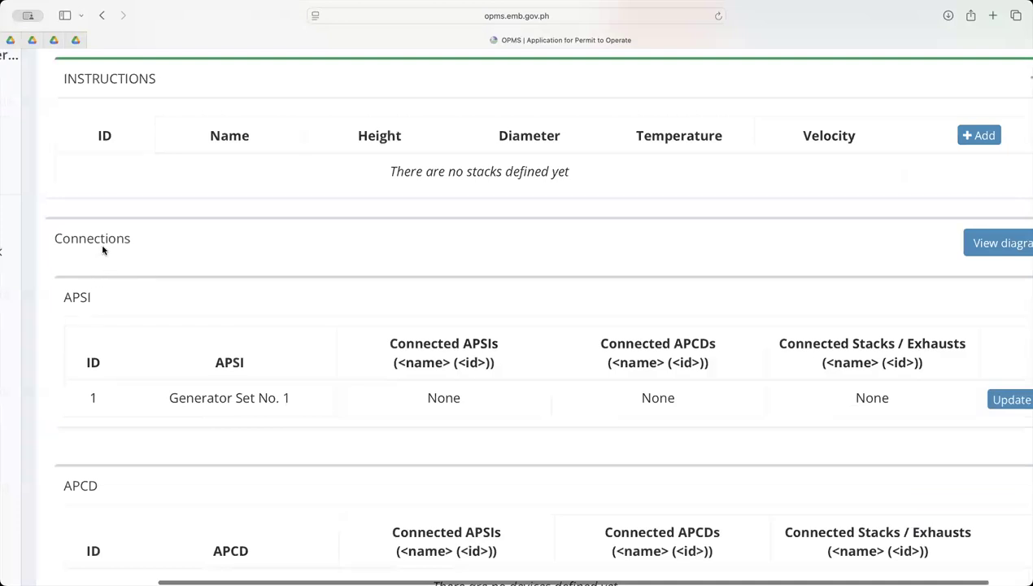
Examine the APSI and APCD tables in the Connections section of Step 2
{"action": "left_click_drag", "start_coordinate": [63, 294], "coordinate": [94, 298]}
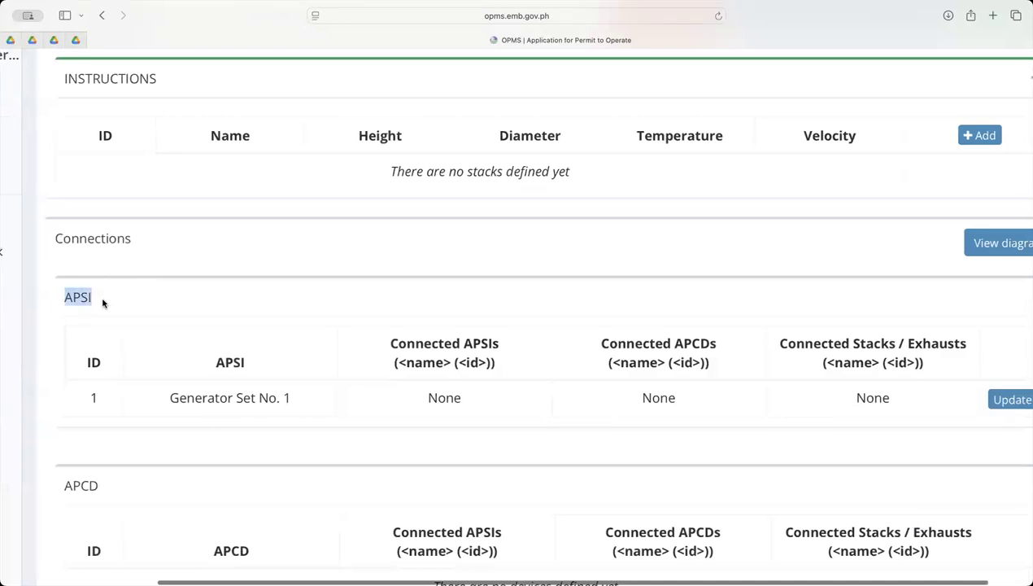
{"action": "scroll", "coordinate": [102, 300], "scroll_direction": "down", "scroll_amount": 4}
{"action": "left_click_drag", "start_coordinate": [65, 334], "coordinate": [107, 342]}
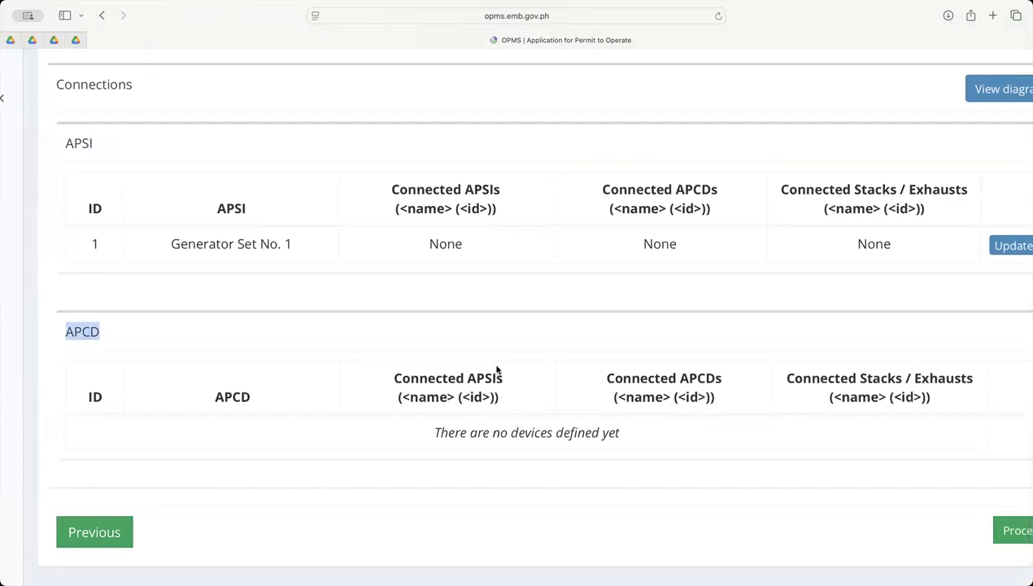
{"action": "scroll", "coordinate": [593, 287], "scroll_direction": "right", "scroll_amount": 2}
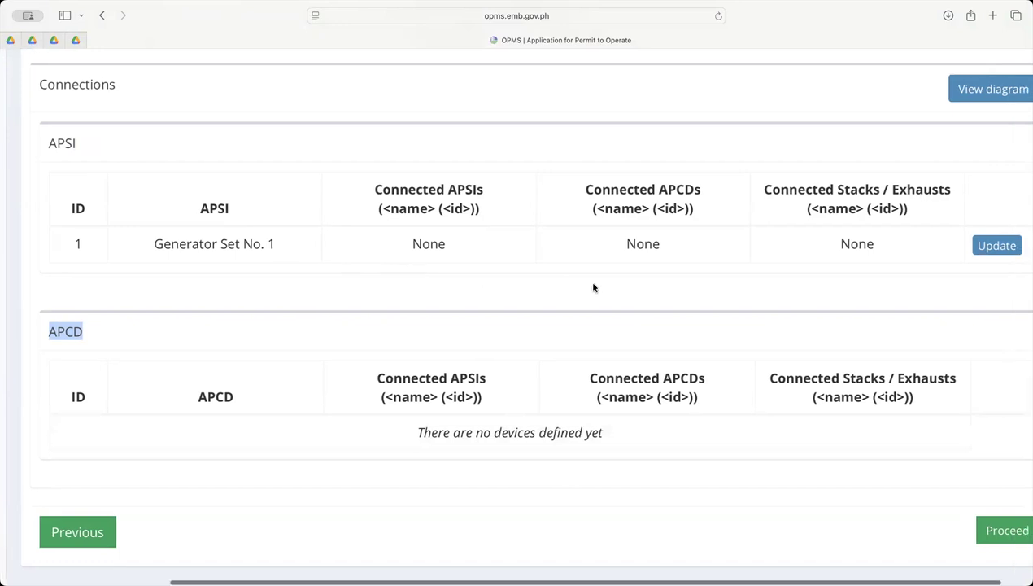
{"action": "scroll", "coordinate": [593, 287], "scroll_direction": "right", "scroll_amount": 1}
{"action": "scroll", "coordinate": [593, 287], "scroll_direction": "down", "scroll_amount": 1}
{"action": "scroll", "coordinate": [593, 287], "scroll_direction": "left", "scroll_amount": 2}
{"action": "scroll", "coordinate": [593, 287], "scroll_direction": "up", "scroll_amount": 2}
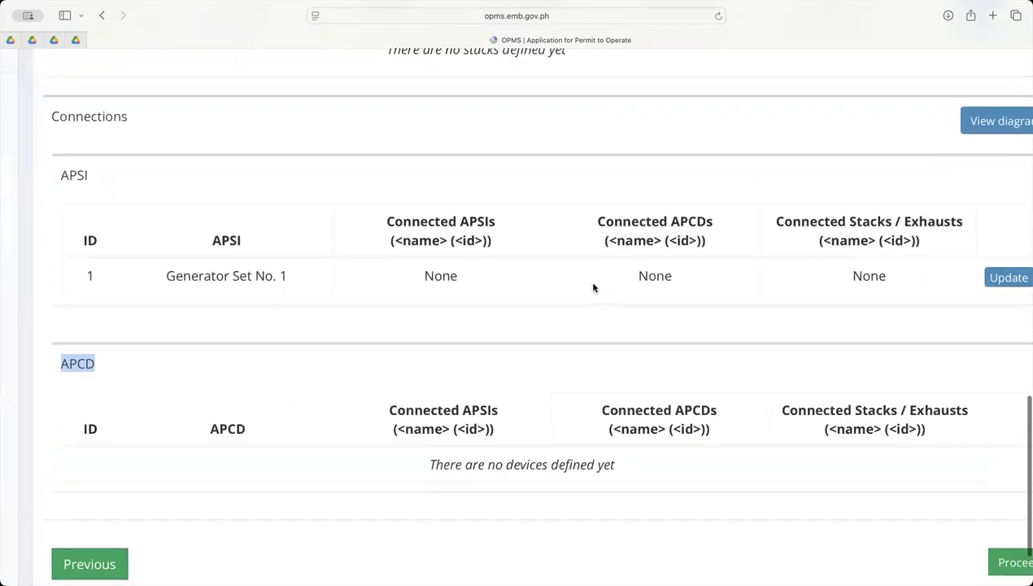
{"action": "scroll", "coordinate": [593, 287], "scroll_direction": "right", "scroll_amount": 3}
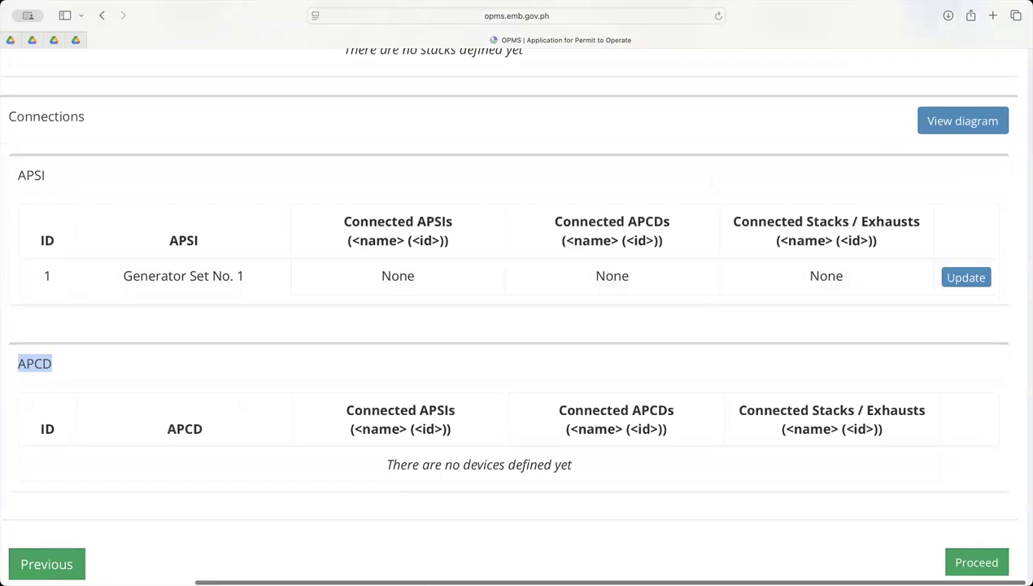
{"action": "scroll", "coordinate": [956, 480], "scroll_direction": "down", "scroll_amount": 2}
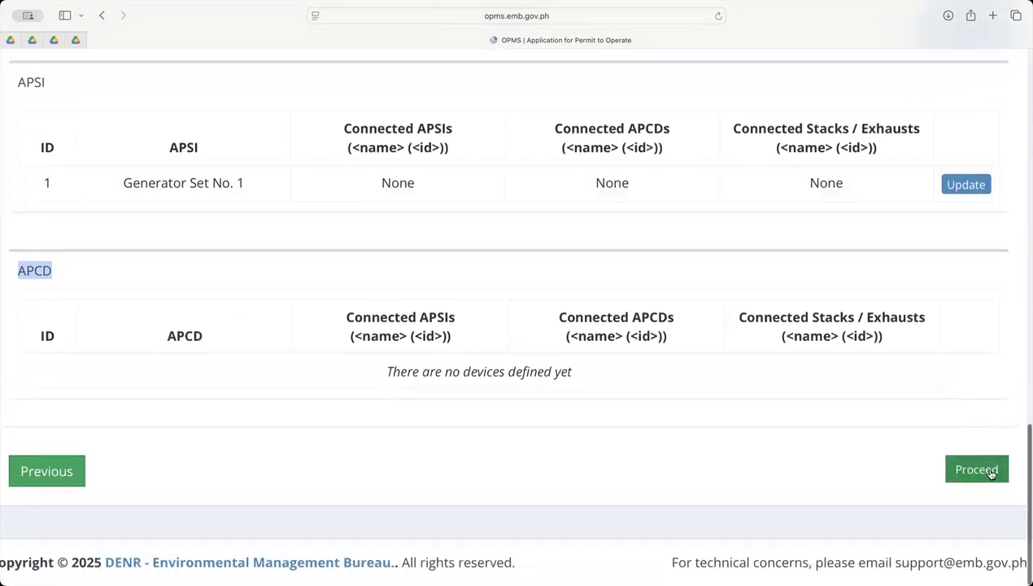
Recheck the Step 2 sections and the generator set entry, and proceed to Step 3, Stack Testing Information
{"action": "scroll", "coordinate": [722, 415], "scroll_direction": "up", "scroll_amount": 8}
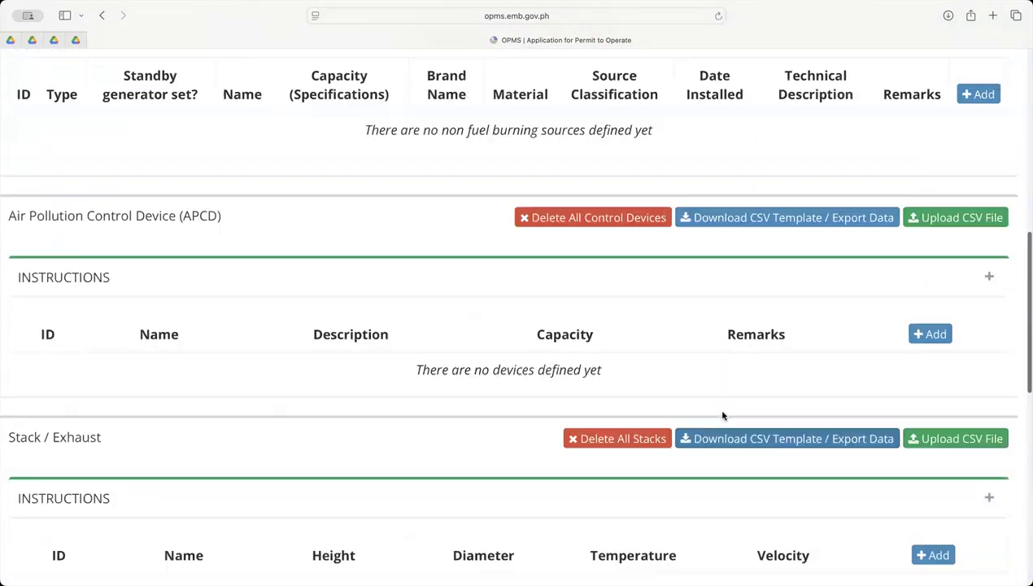
{"action": "scroll", "coordinate": [722, 415], "scroll_direction": "up", "scroll_amount": 8}
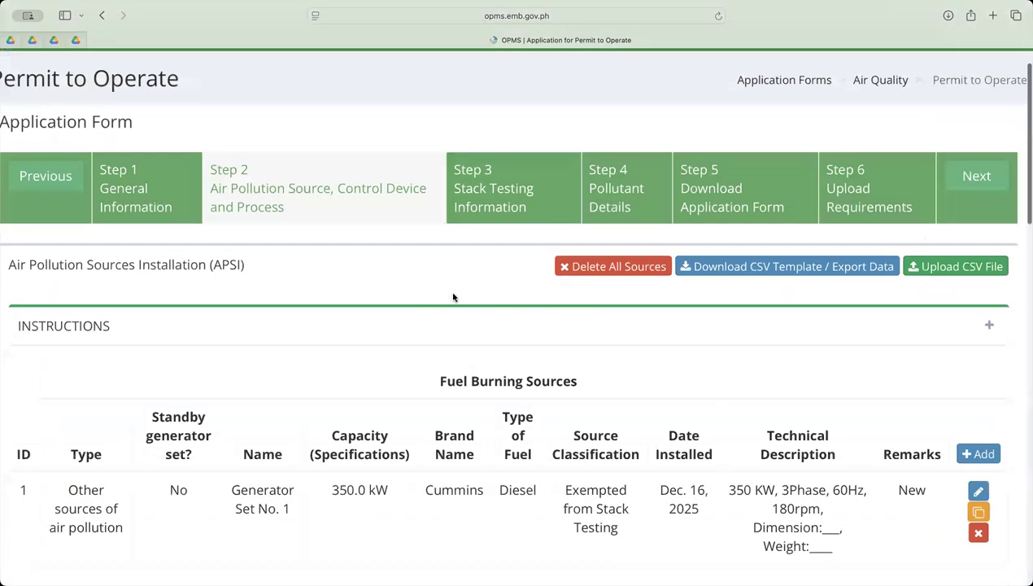
{"action": "scroll", "coordinate": [453, 297], "scroll_direction": "up", "scroll_amount": 1}
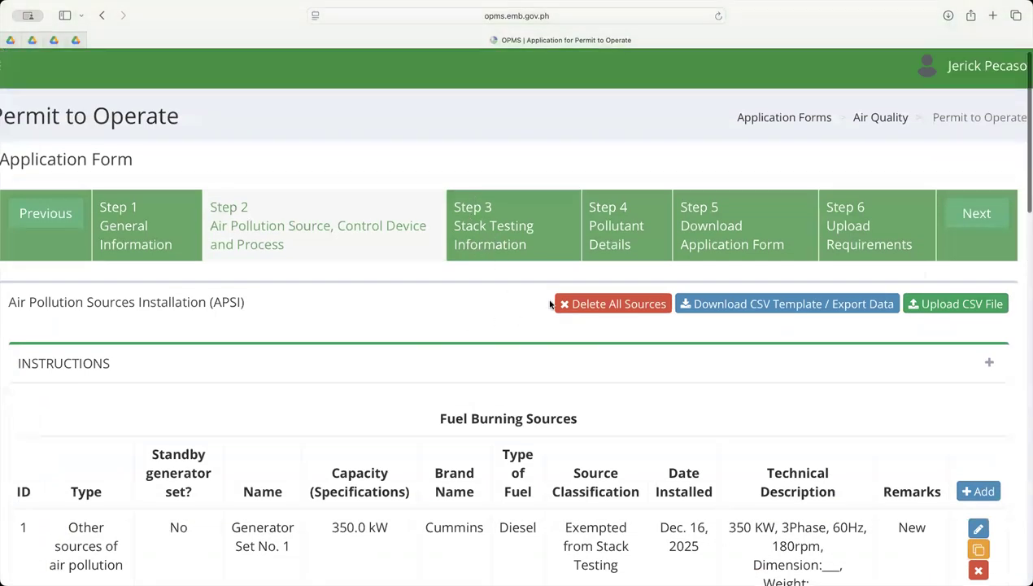
{"action": "scroll", "coordinate": [550, 303], "scroll_direction": "down", "scroll_amount": 10}
{"action": "scroll", "coordinate": [550, 300], "scroll_direction": "down", "scroll_amount": 5}
{"action": "scroll", "coordinate": [795, 357], "scroll_direction": "right", "scroll_amount": 1}
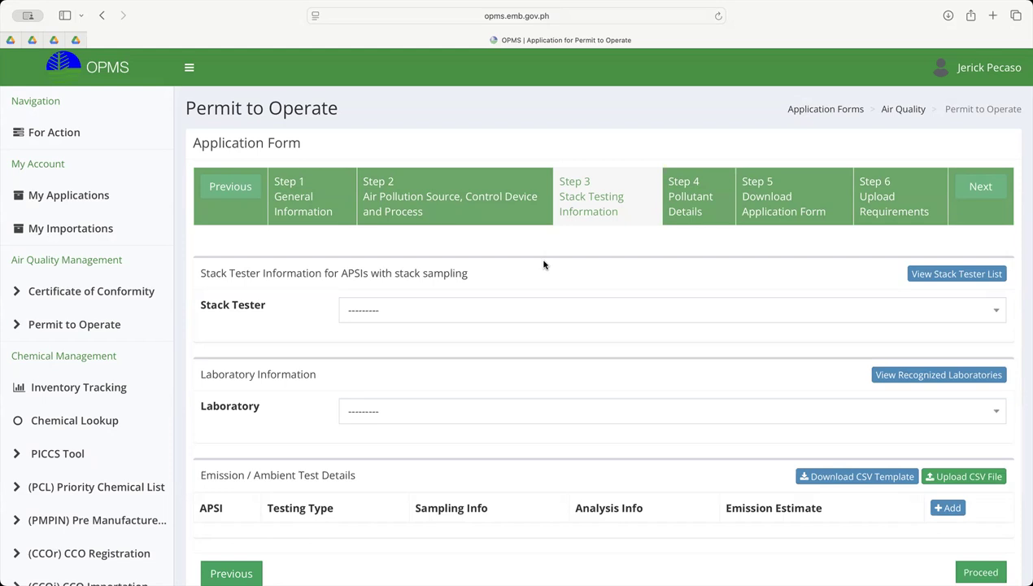
Advance to the Pollutant Details step and return to Stack Testing Information
{"action": "left_click", "coordinate": [990, 193]}
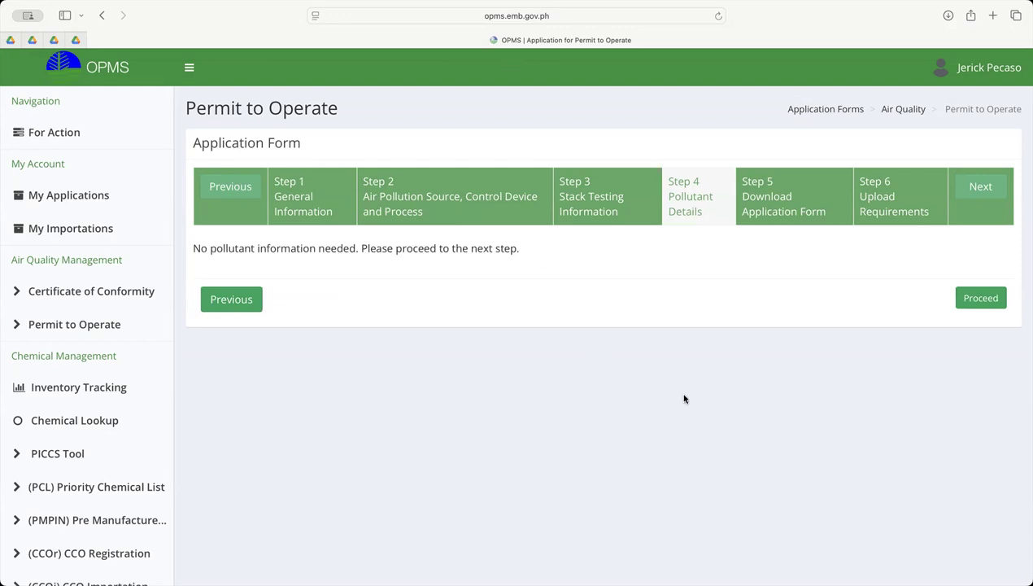
{"action": "right_click", "coordinate": [237, 301]}
{"action": "left_click", "coordinate": [235, 300]}
{"action": "left_click", "coordinate": [233, 300]}
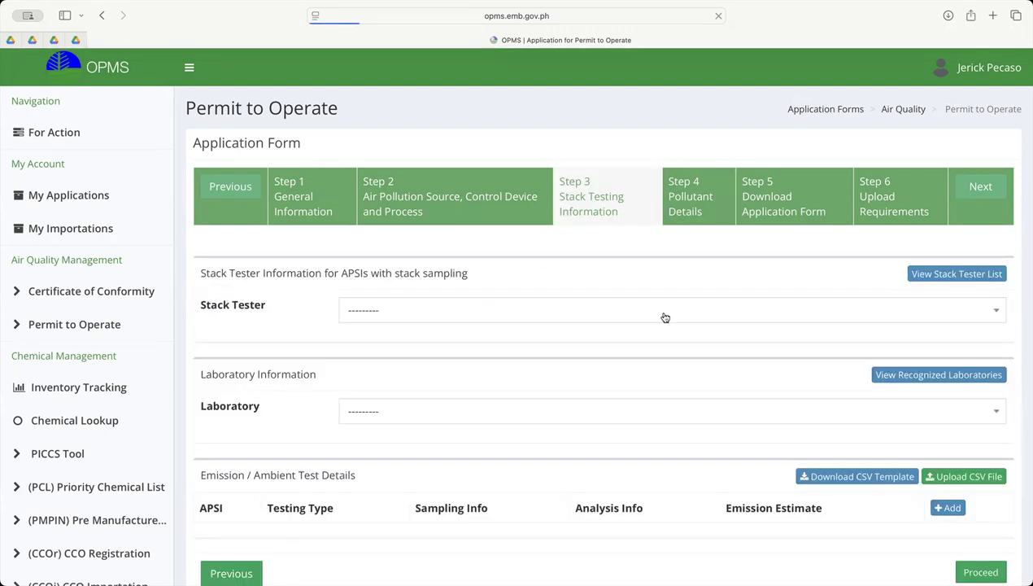
Look through the available stack testers and leave the Stack Tester field unselected
{"action": "scroll", "coordinate": [671, 317], "scroll_direction": "down", "scroll_amount": 2}
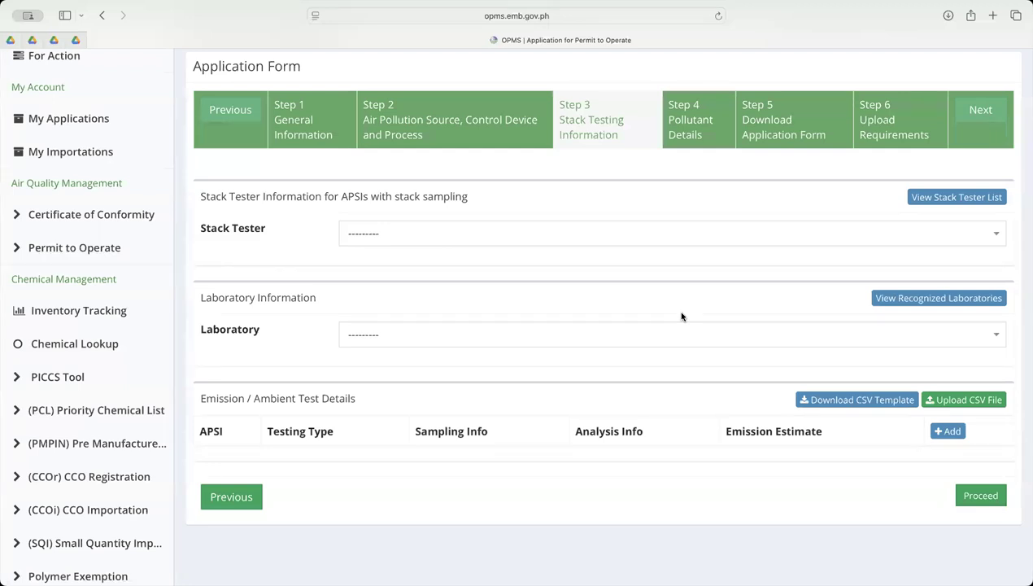
{"action": "left_click", "coordinate": [355, 233]}
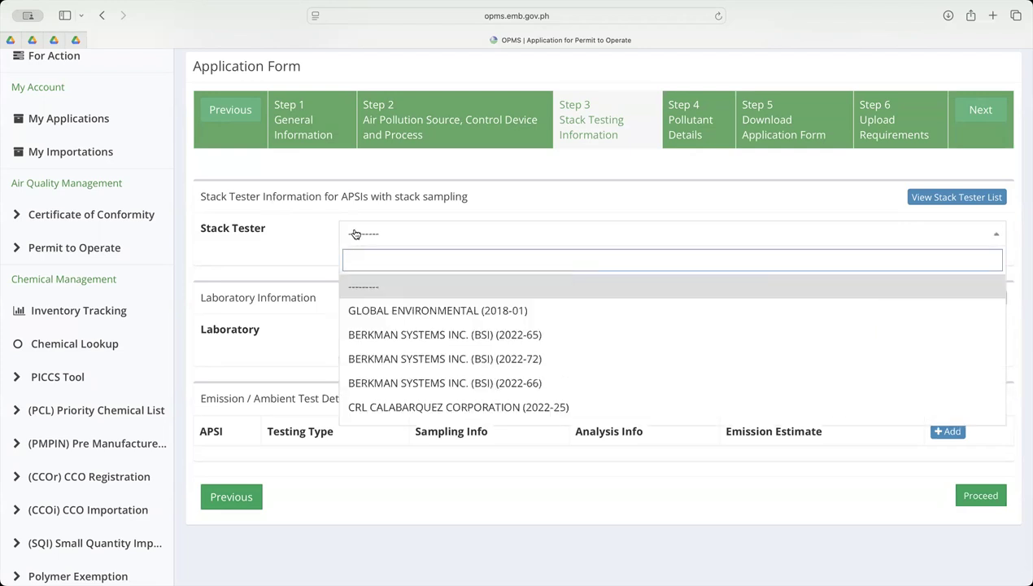
{"action": "scroll", "coordinate": [491, 325], "scroll_direction": "down", "scroll_amount": 3}
{"action": "scroll", "coordinate": [491, 325], "scroll_direction": "down", "scroll_amount": 4}
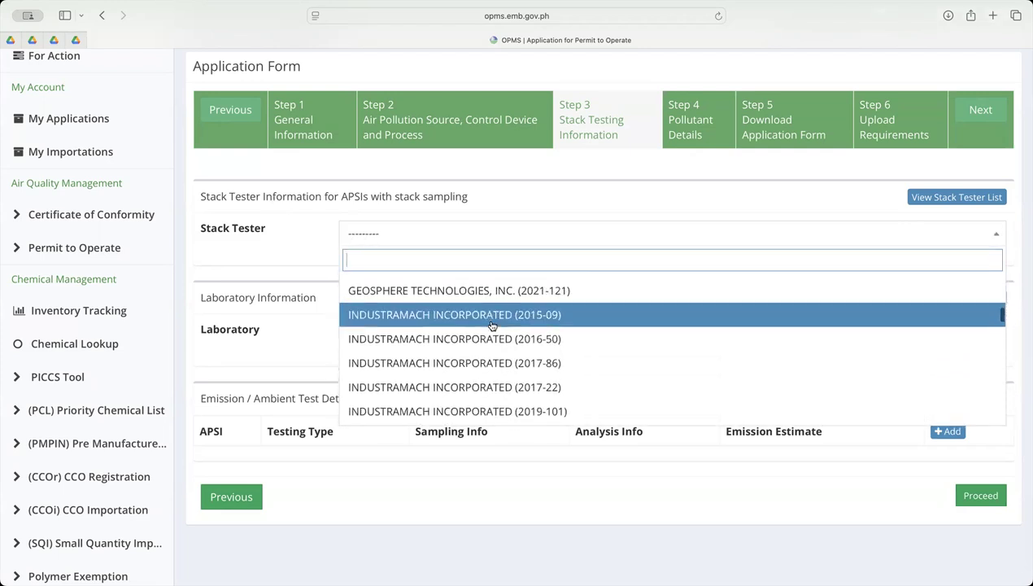
{"action": "left_click", "coordinate": [285, 249]}
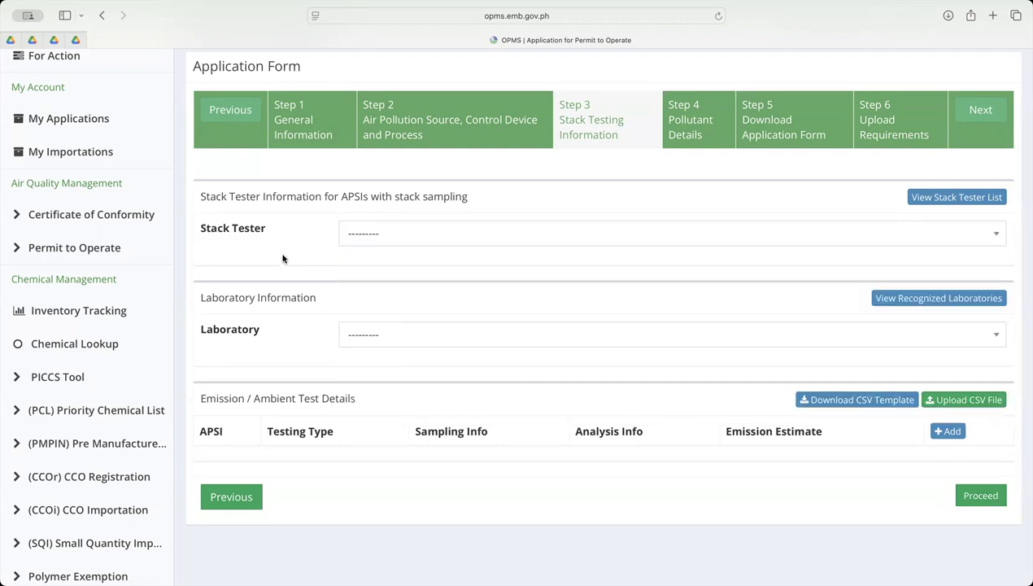
Look through the available laboratories and leave the Laboratory field unselected
{"action": "left_click", "coordinate": [399, 335]}
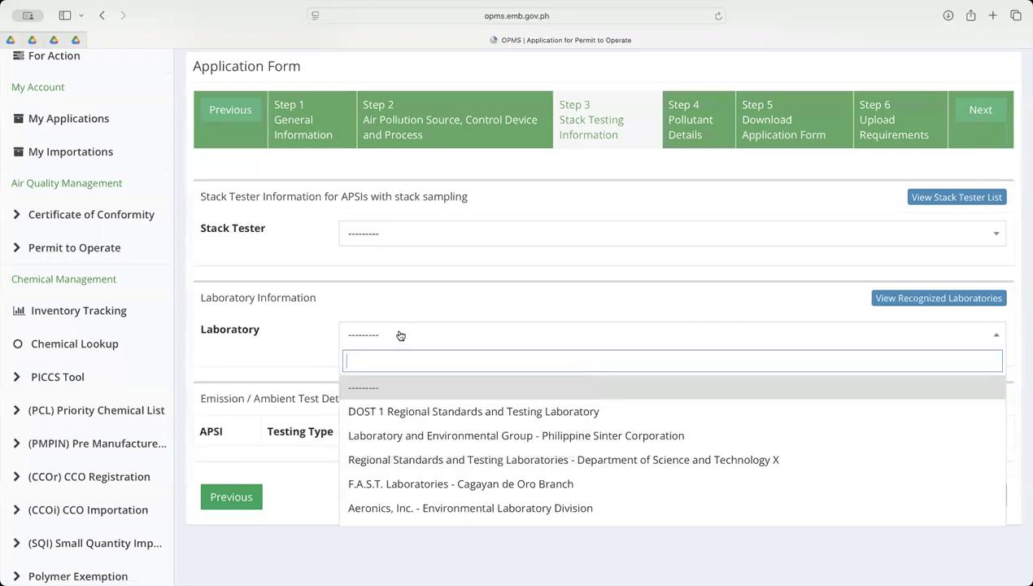
{"action": "scroll", "coordinate": [502, 439], "scroll_direction": "down", "scroll_amount": 5}
{"action": "scroll", "coordinate": [502, 443], "scroll_direction": "down", "scroll_amount": 10}
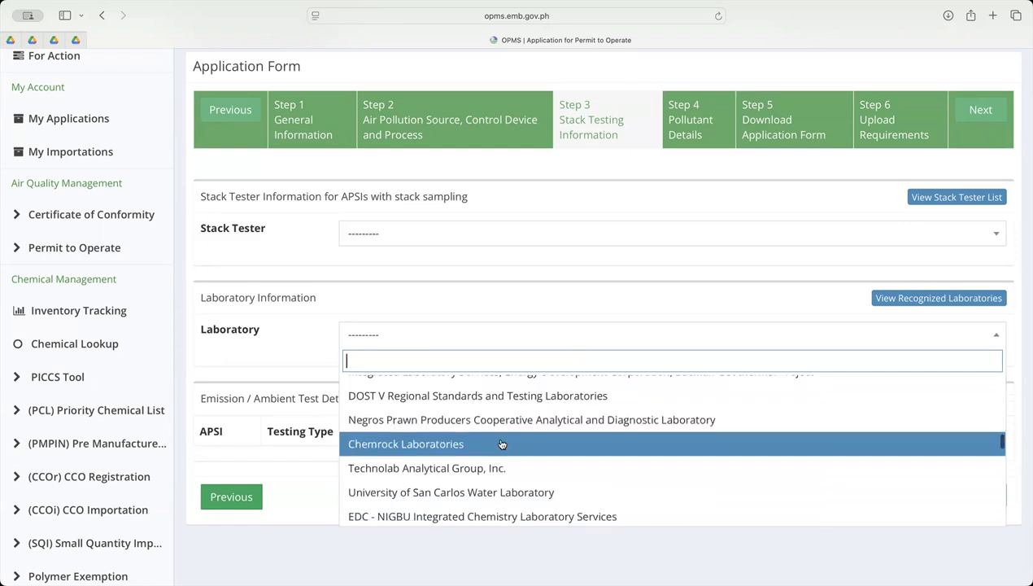
{"action": "left_click", "coordinate": [301, 337]}
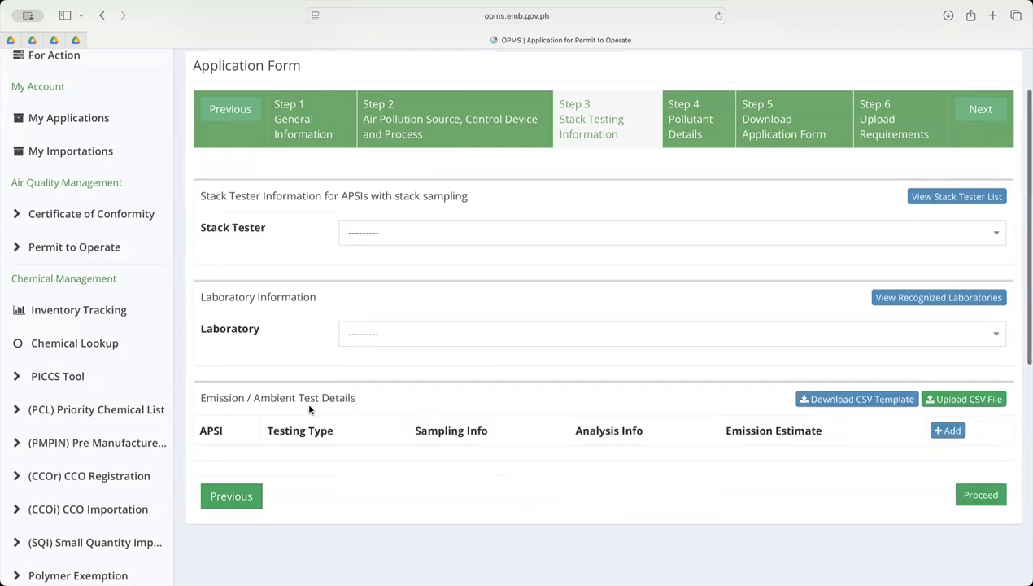
Add an emission test detail for Generator Set No. 1 (1) with Emission Estimates as the type of compliance testing
{"action": "scroll", "coordinate": [309, 409], "scroll_direction": "down", "scroll_amount": 2}
{"action": "left_click_drag", "start_coordinate": [202, 332], "coordinate": [359, 338]}
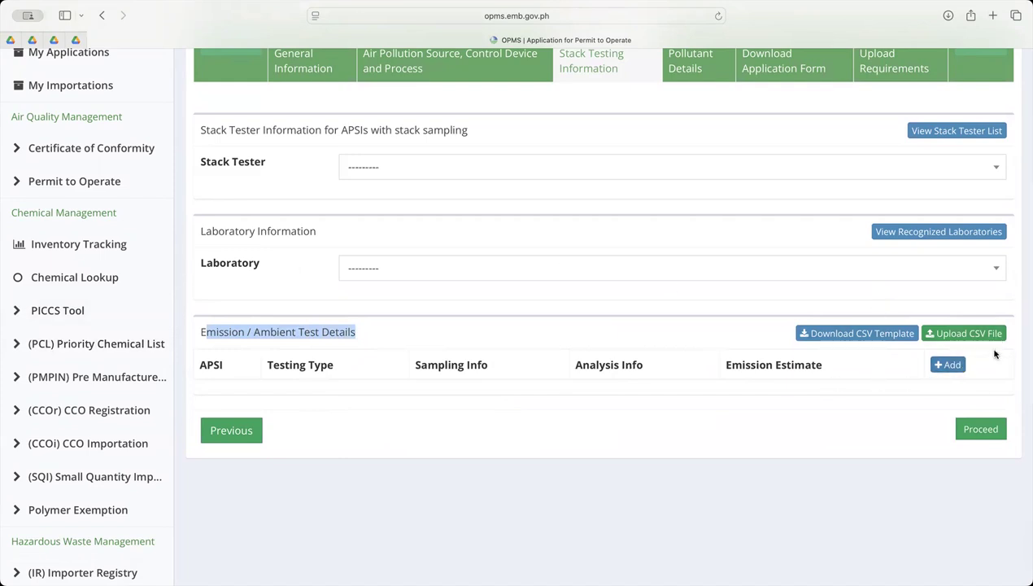
{"action": "scroll", "coordinate": [959, 366], "scroll_direction": "up", "scroll_amount": 5}
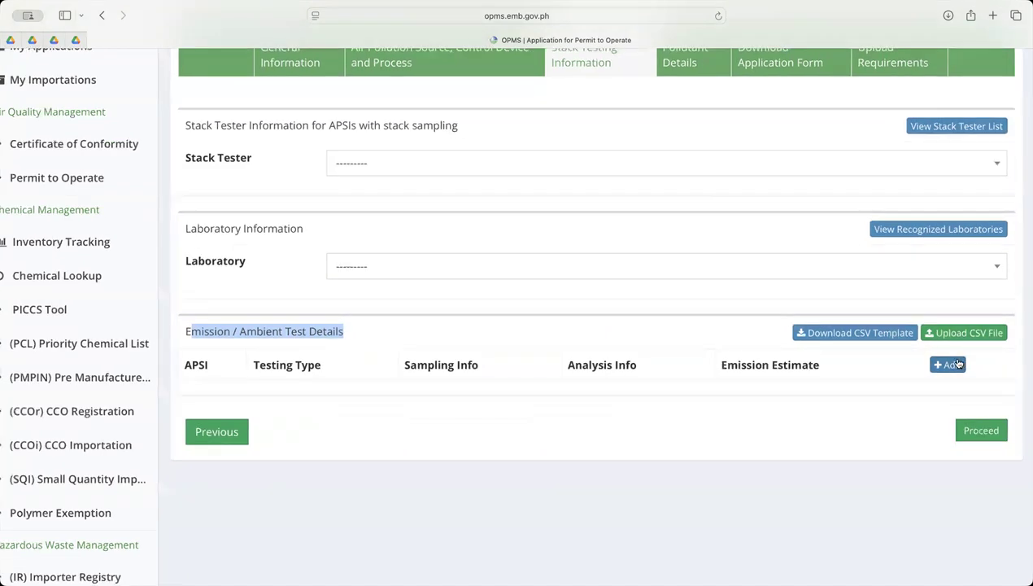
{"action": "scroll", "coordinate": [959, 366], "scroll_direction": "down", "scroll_amount": 5}
{"action": "left_click", "coordinate": [950, 365]}
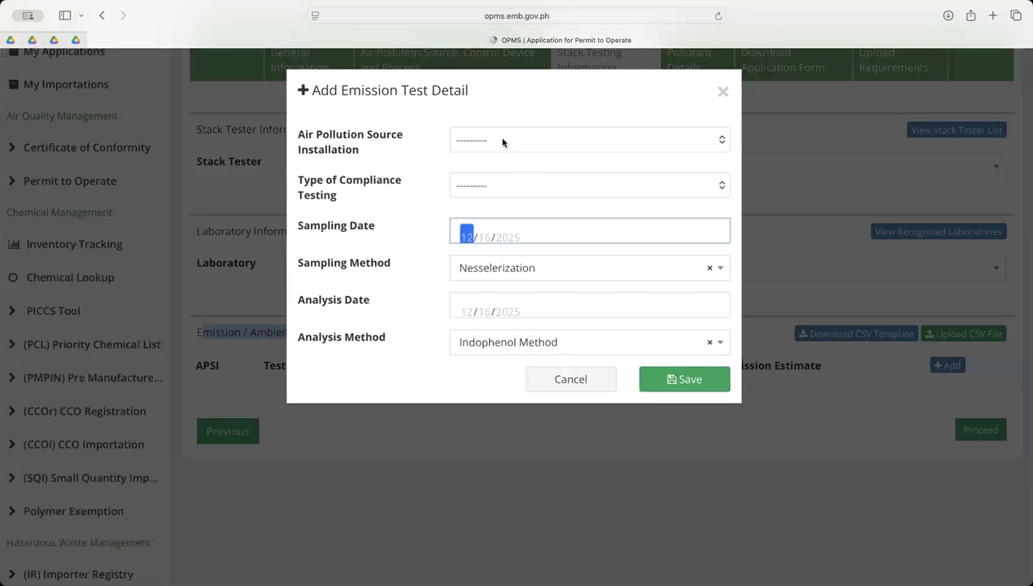
{"action": "left_click", "coordinate": [502, 142]}
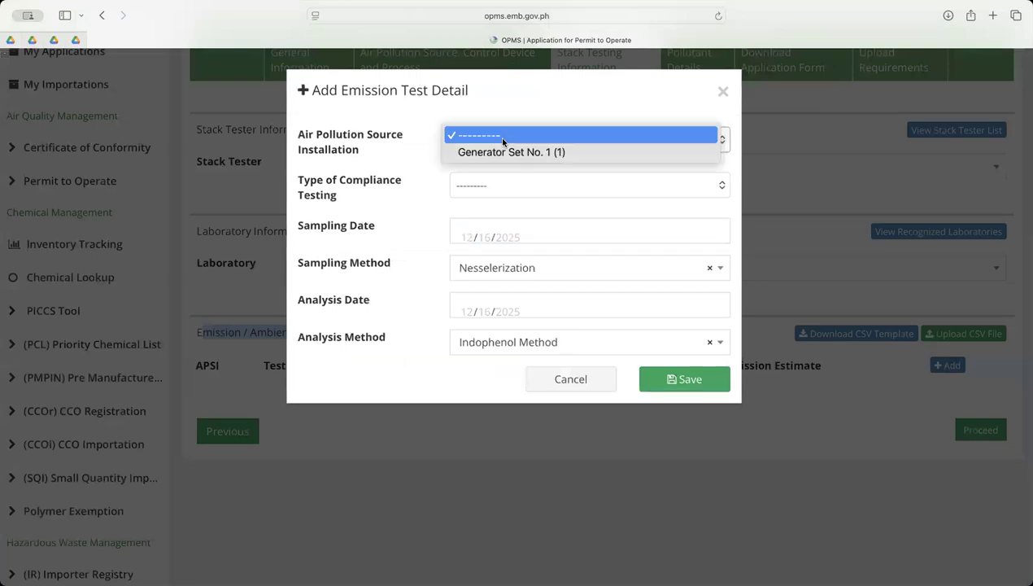
{"action": "left_click", "coordinate": [553, 152]}
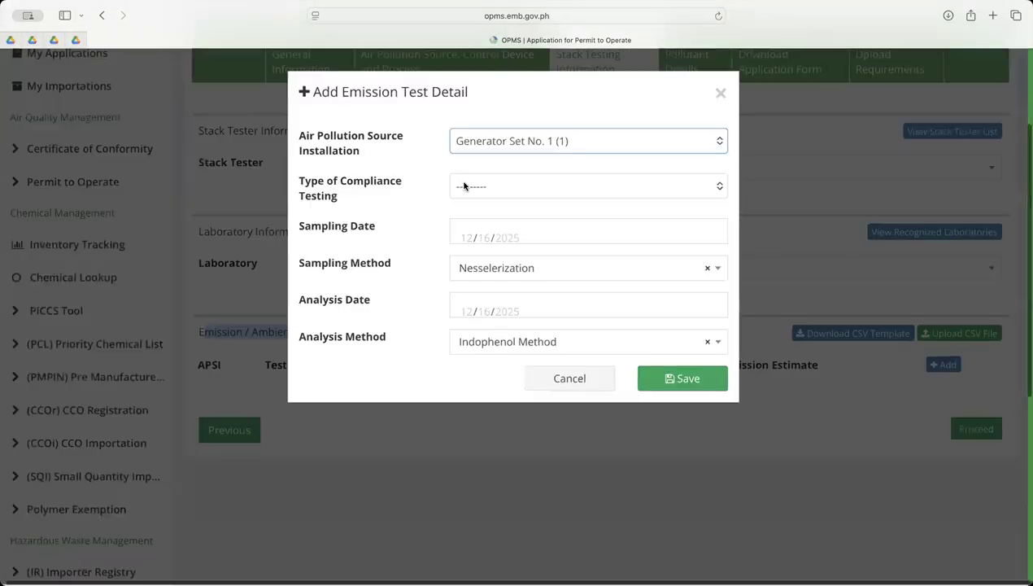
{"action": "left_click", "coordinate": [488, 186]}
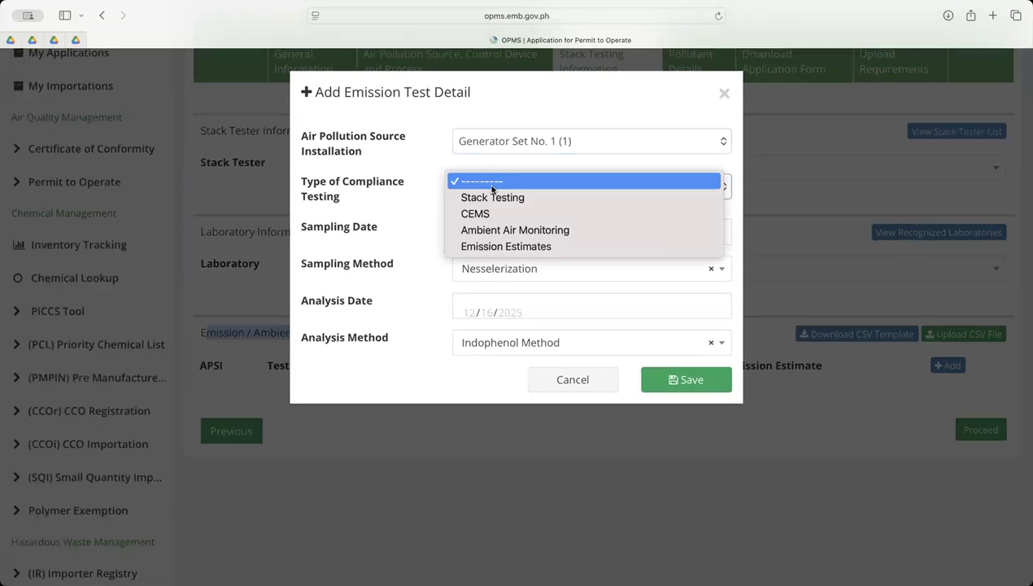
{"action": "left_click", "coordinate": [529, 246]}
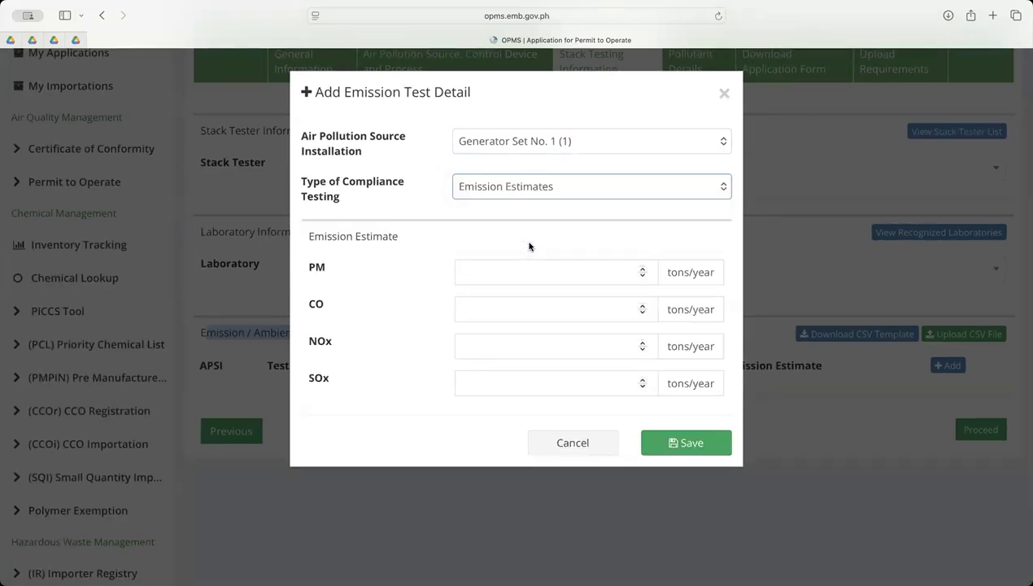
Set the emission estimates to 0.0001 tons/year for PM and 0.0003 tons/year for CO
{"action": "left_click", "coordinate": [510, 276]}
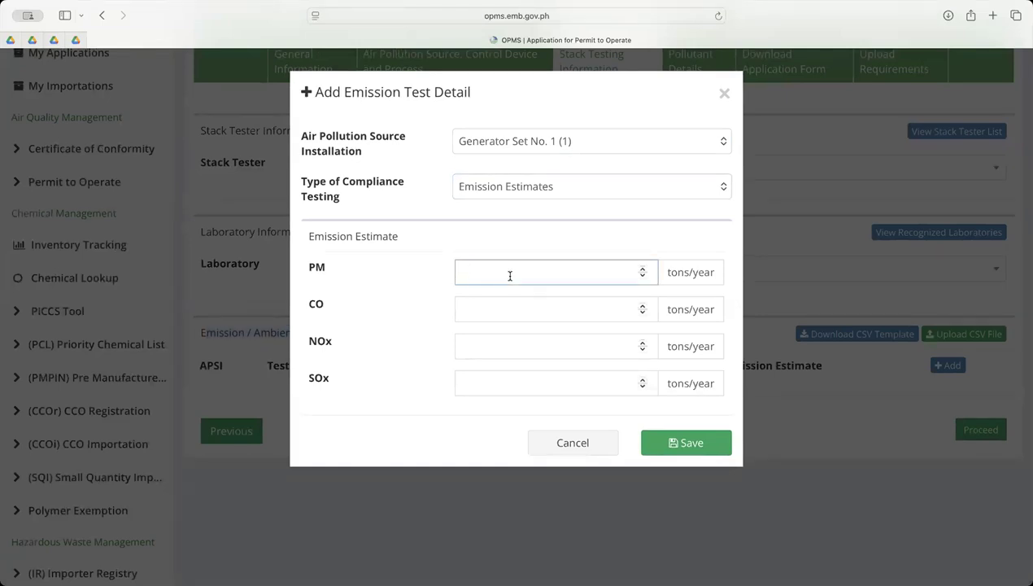
{"action": "type", "text": "0.0001"}
{"action": "left_click", "coordinate": [517, 302]}
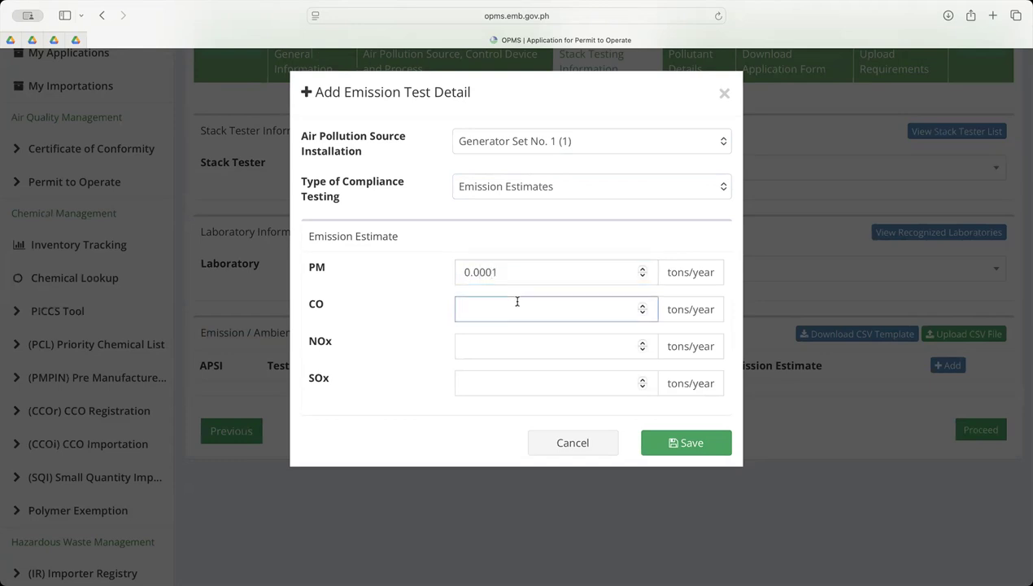
{"action": "type", "text": "0.0003"}
Set NOx to 0.00003 and SOx to 0.000004 tons/year, and try to save the emission test detail
{"action": "left_click", "coordinate": [479, 343]}
{"action": "type", "text": "0.0"}
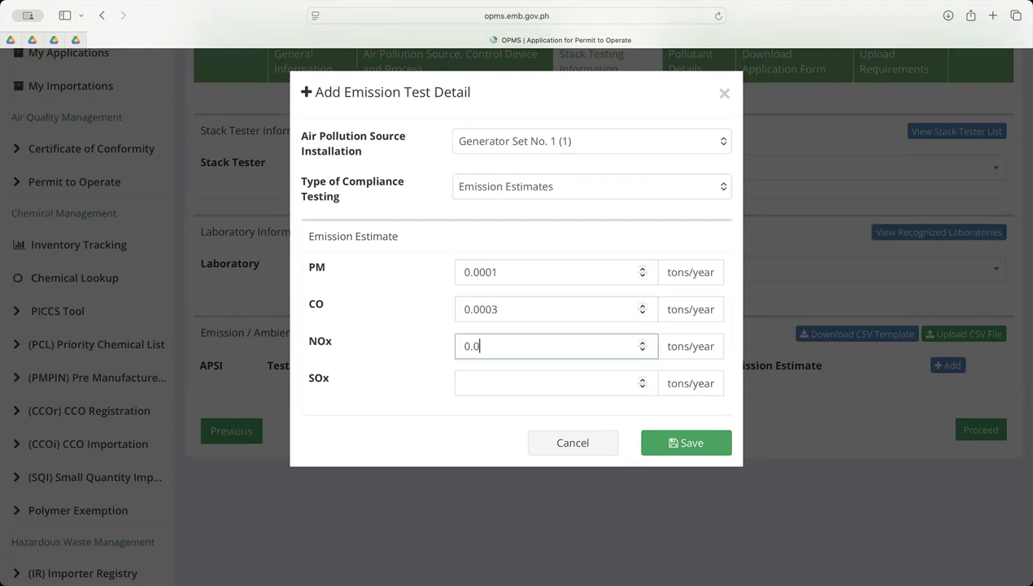
{"action": "type", "text": "0003"}
{"action": "left_click", "coordinate": [481, 388]}
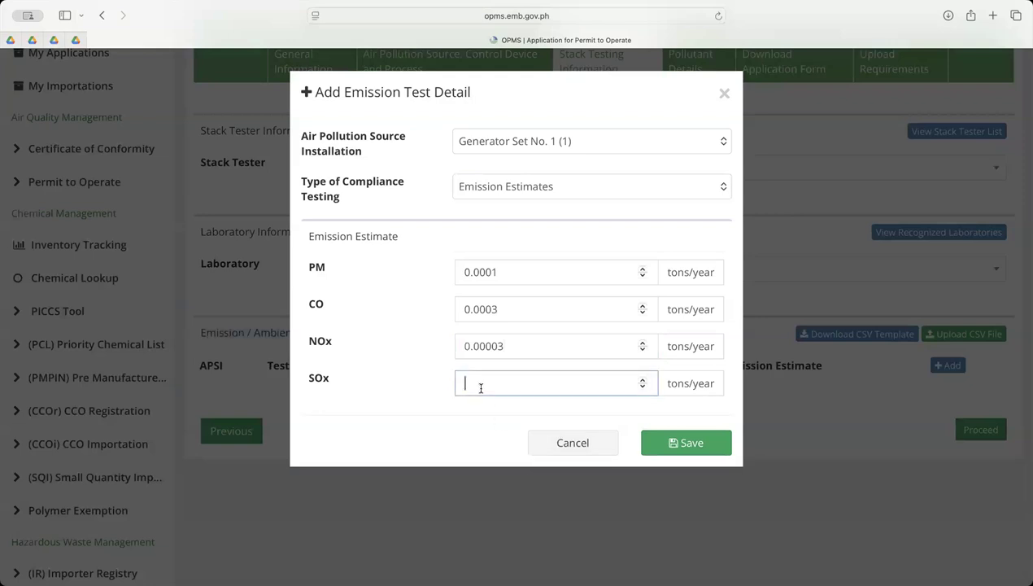
{"action": "type", "text": "0.000004"}
{"action": "left_click", "coordinate": [698, 446]}
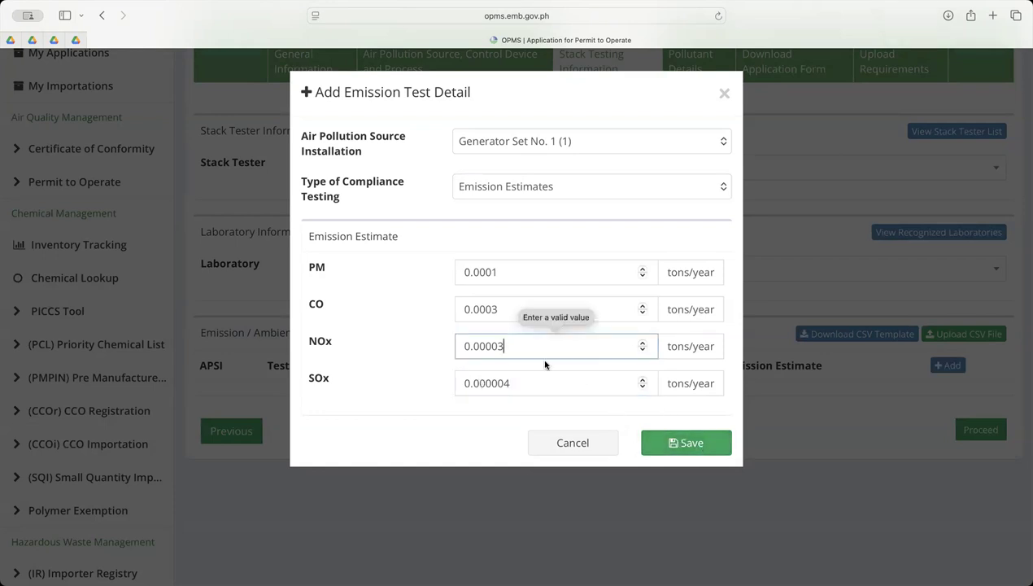
Set the NOx emission estimate to 1 ton/year and try to save the emission test detail
{"action": "key", "text": "BackSpace"}
{"action": "key", "text": "BackSpace"}
{"action": "key", "text": "BackSpace"}
{"action": "key", "text": "BackSpace"}
{"action": "key", "text": "BackSpace"}
{"action": "key", "text": "BackSpace"}
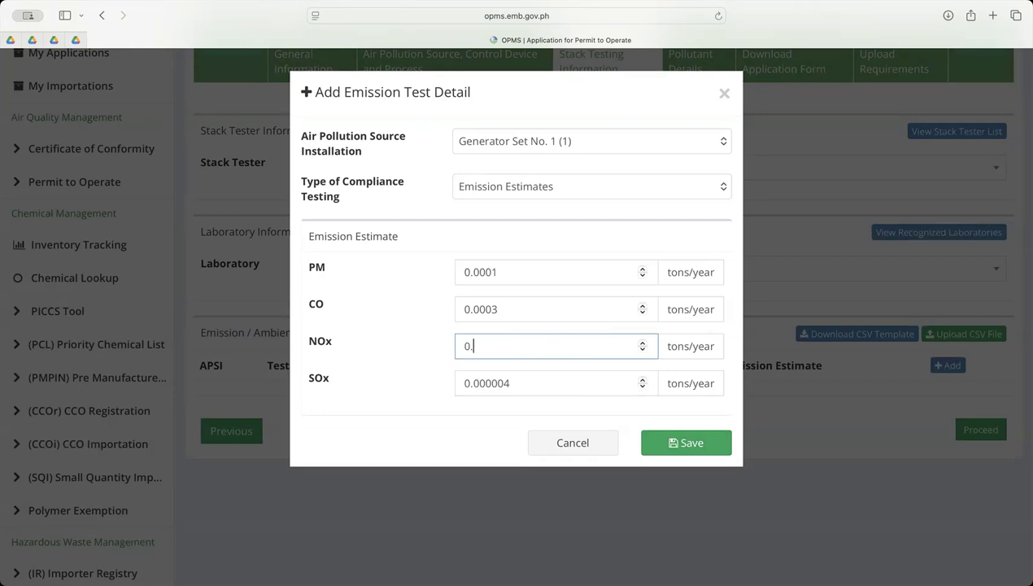
{"action": "key", "text": "BackSpace"}
{"action": "type", "text": "1"}
{"action": "left_click", "coordinate": [693, 449]}
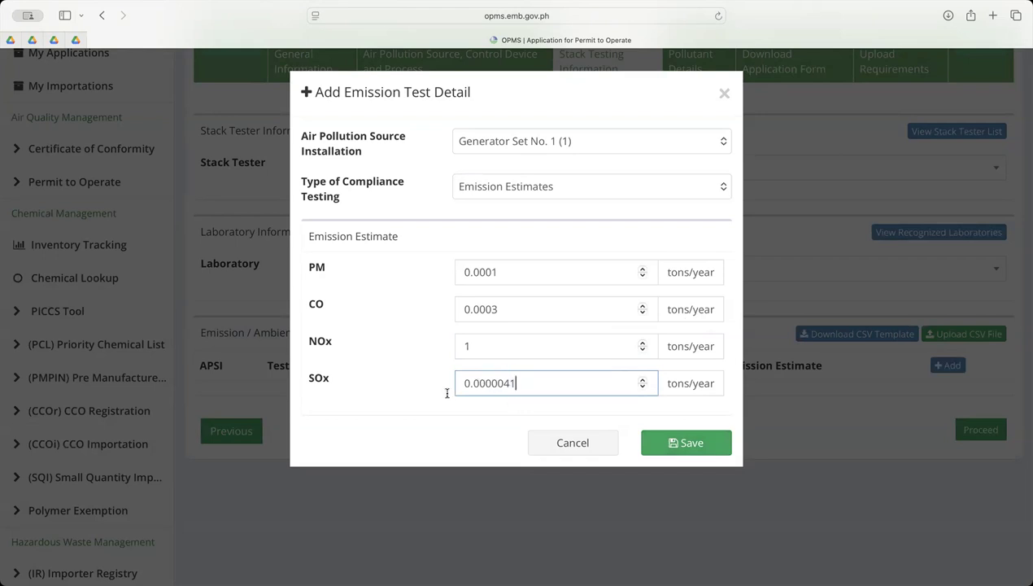
Set the SOx emission estimate to 1 ton/year and save the emission test detail
{"action": "left_click_drag", "start_coordinate": [517, 383], "coordinate": [457, 383]}
{"action": "type", "text": "1"}
{"action": "left_click", "coordinate": [681, 443]}
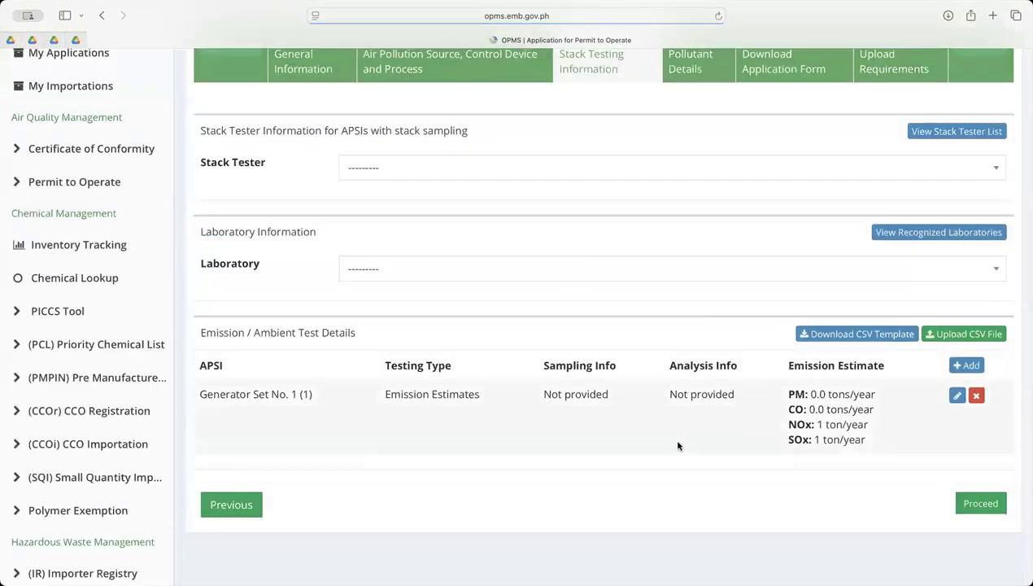
{"action": "scroll", "coordinate": [845, 423], "scroll_direction": "down", "scroll_amount": 1}
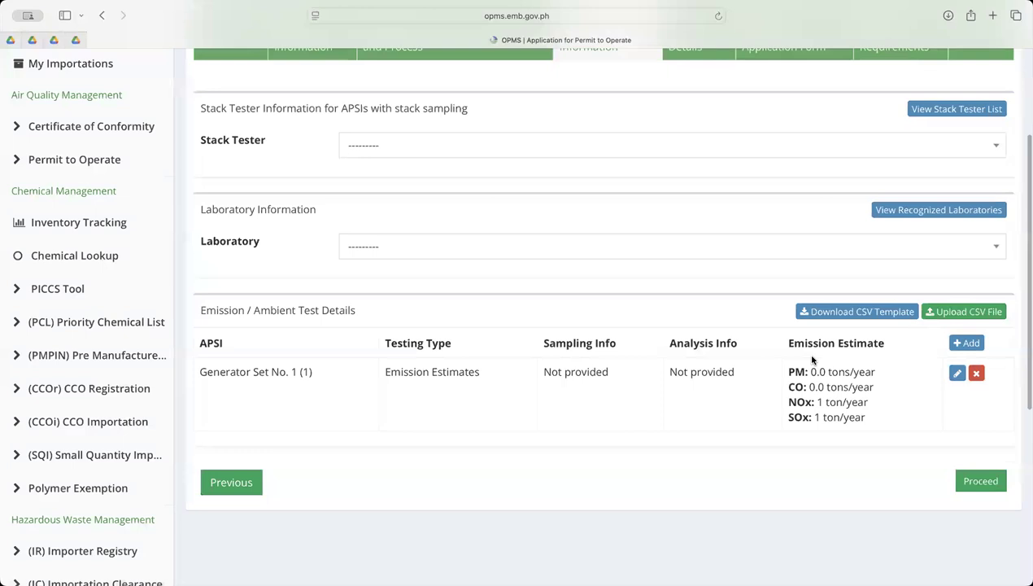
Proceed from Step 3 past Step 4, Pollutant Details, to Step 5, Download Application Form
{"action": "scroll", "coordinate": [811, 358], "scroll_direction": "up", "scroll_amount": 3}
{"action": "scroll", "coordinate": [811, 359], "scroll_direction": "down", "scroll_amount": 3}
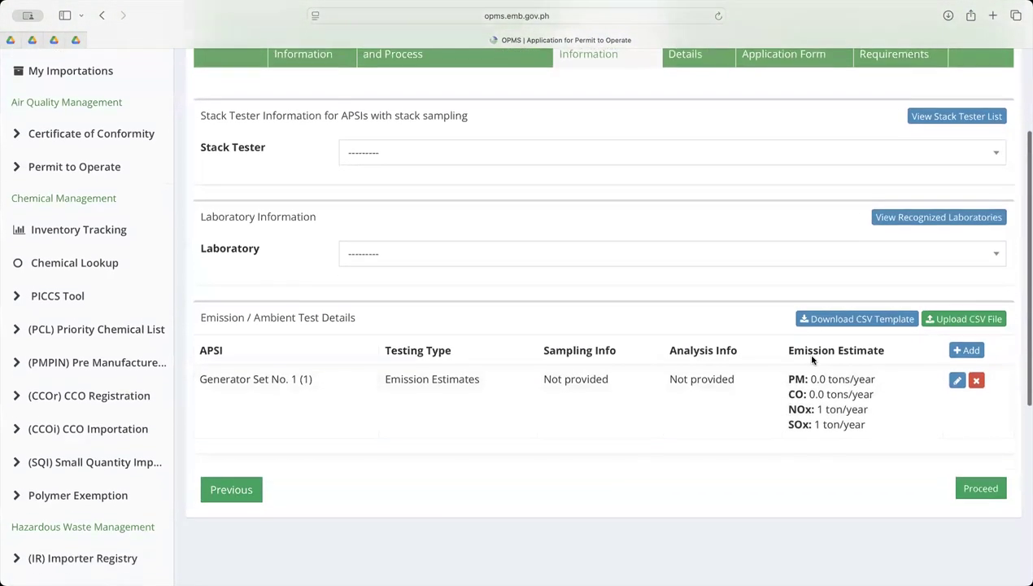
{"action": "scroll", "coordinate": [810, 358], "scroll_direction": "down", "scroll_amount": 2}
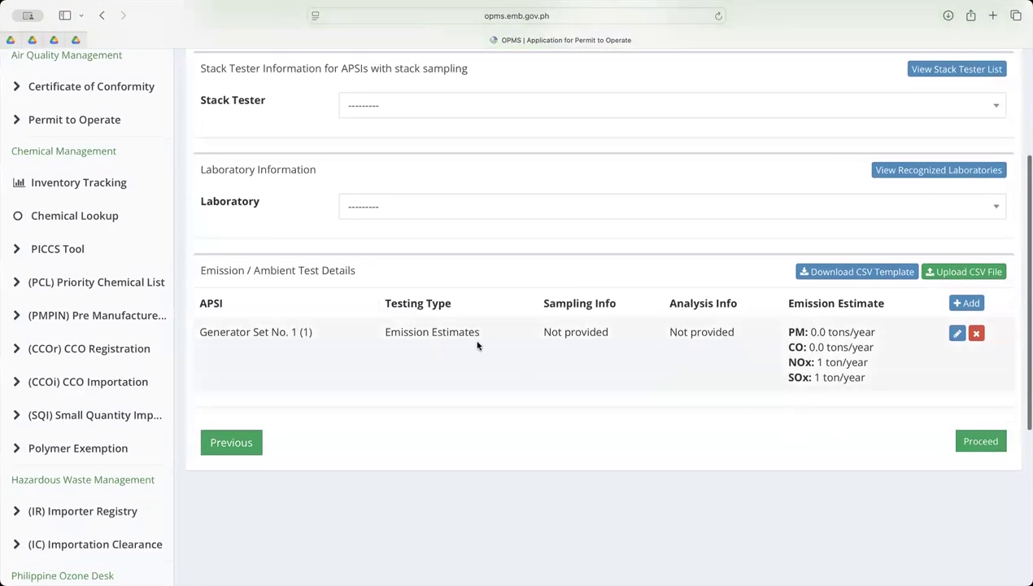
{"action": "scroll", "coordinate": [478, 345], "scroll_direction": "up", "scroll_amount": 4}
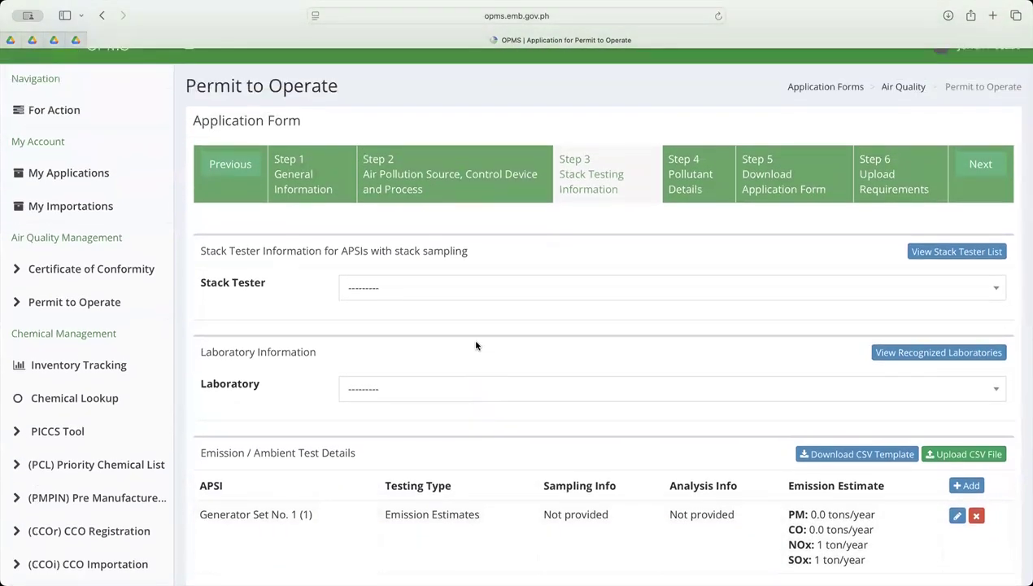
{"action": "scroll", "coordinate": [478, 345], "scroll_direction": "down", "scroll_amount": 4}
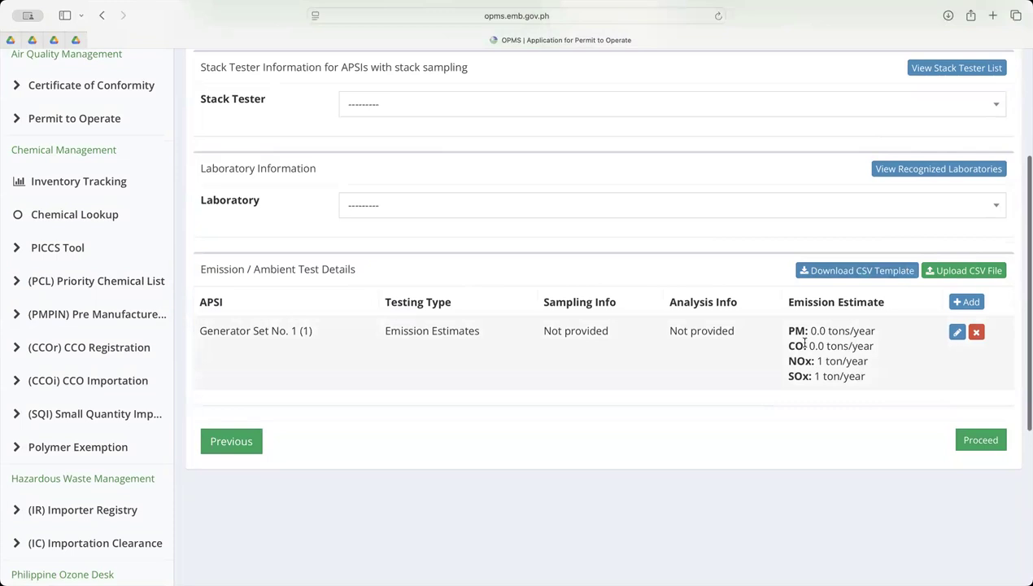
{"action": "scroll", "coordinate": [802, 343], "scroll_direction": "up", "scroll_amount": 5}
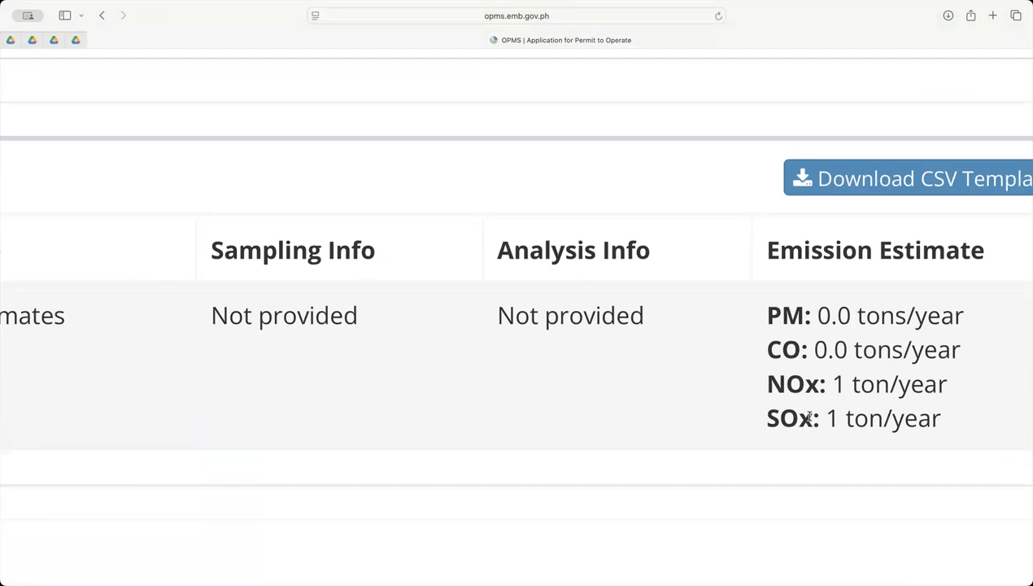
{"action": "scroll", "coordinate": [809, 416], "scroll_direction": "down", "scroll_amount": 5}
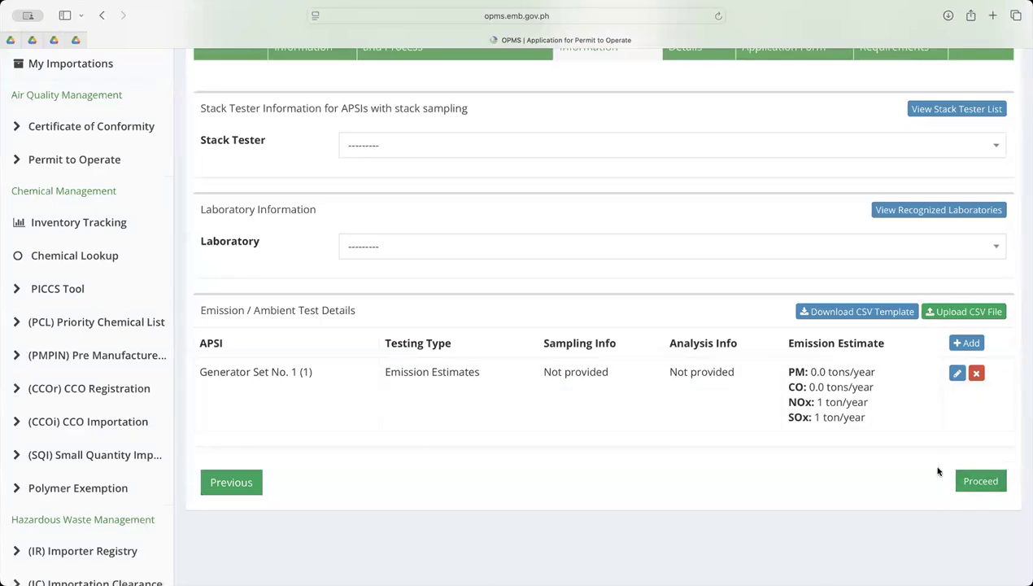
{"action": "left_click", "coordinate": [981, 482]}
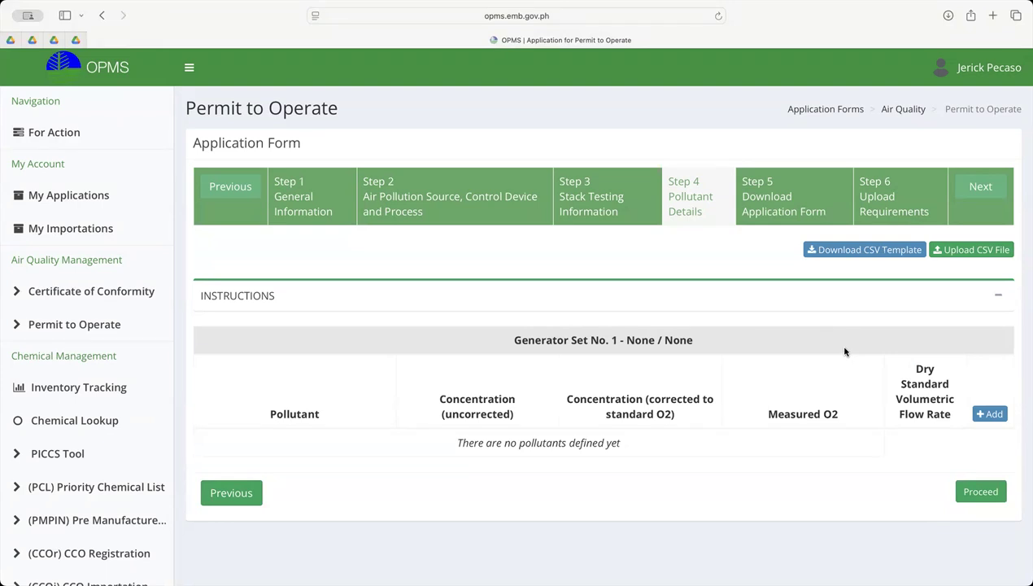
{"action": "left_click", "coordinate": [980, 188]}
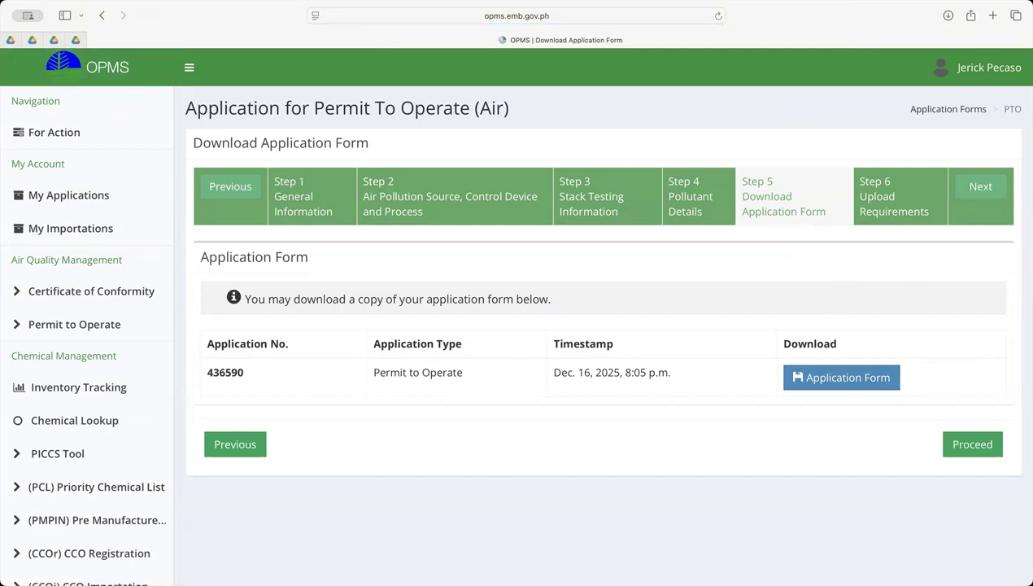
Open the application form PDF, review it through the notarized certification, and return to the Download Application Form page
{"action": "left_click", "coordinate": [853, 383]}
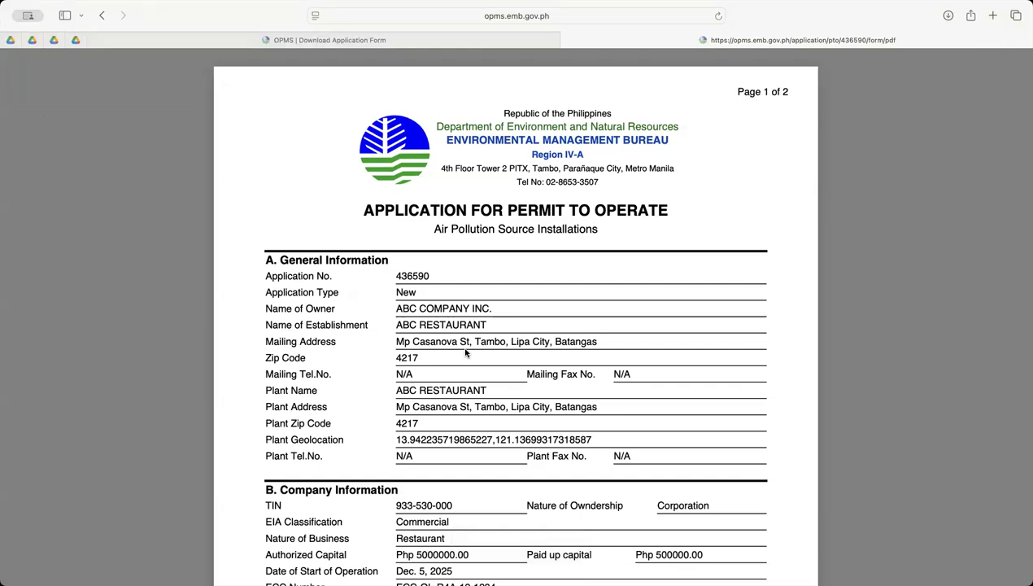
{"action": "scroll", "coordinate": [466, 352], "scroll_direction": "down", "scroll_amount": 20}
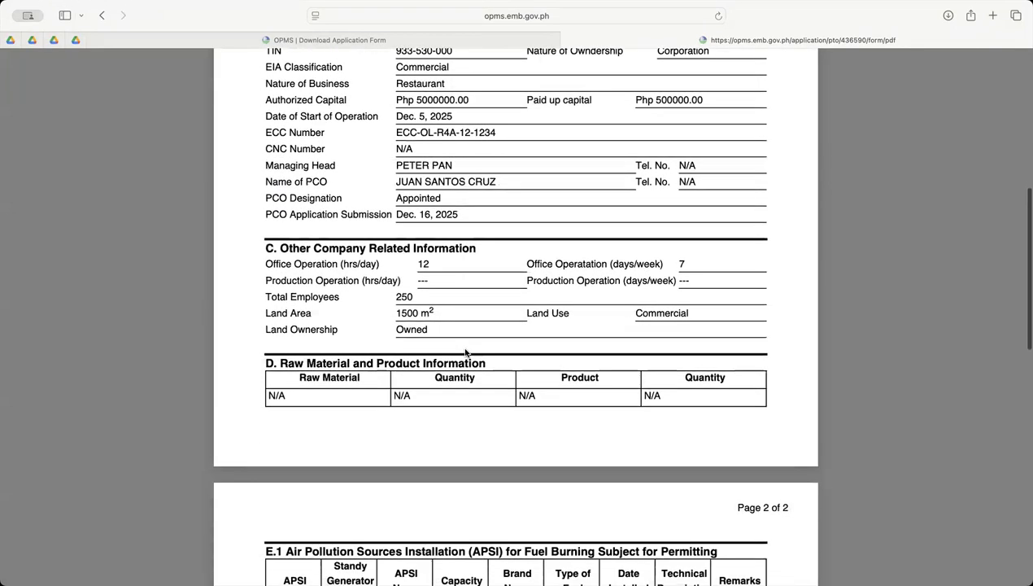
{"action": "scroll", "coordinate": [465, 352], "scroll_direction": "down", "scroll_amount": 8}
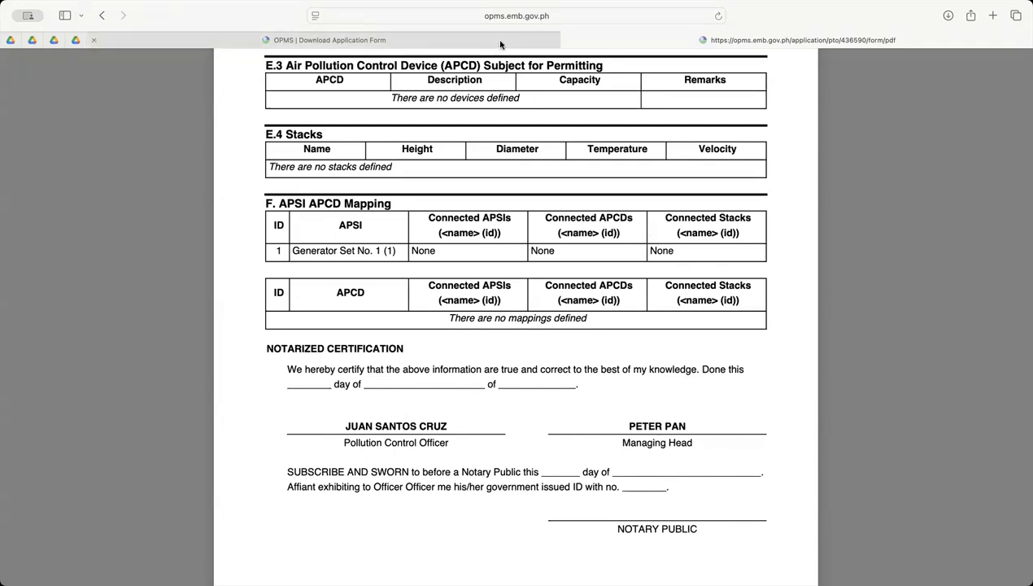
{"action": "mouse_move", "coordinate": [501, 41]}
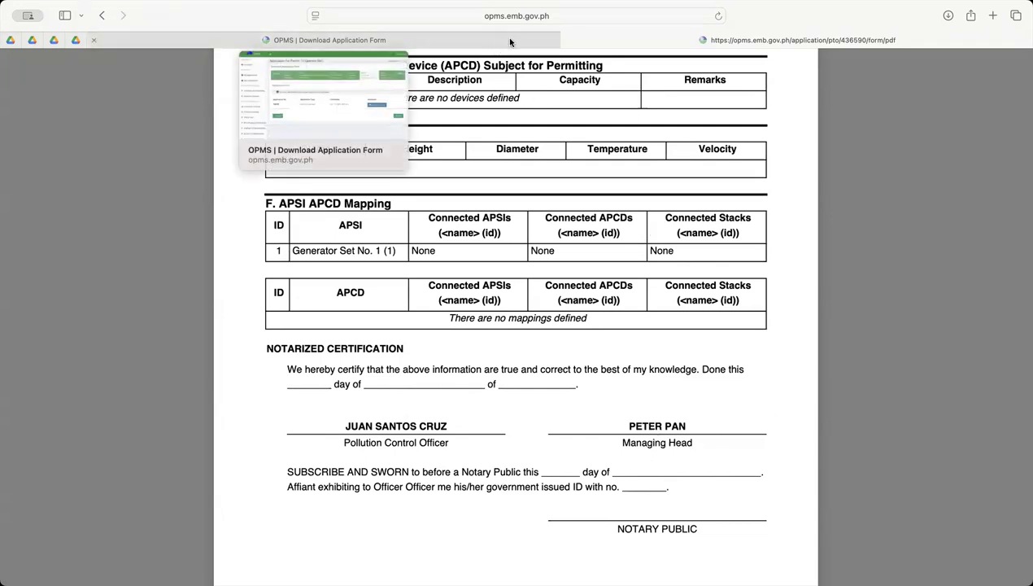
{"action": "left_click", "coordinate": [510, 41]}
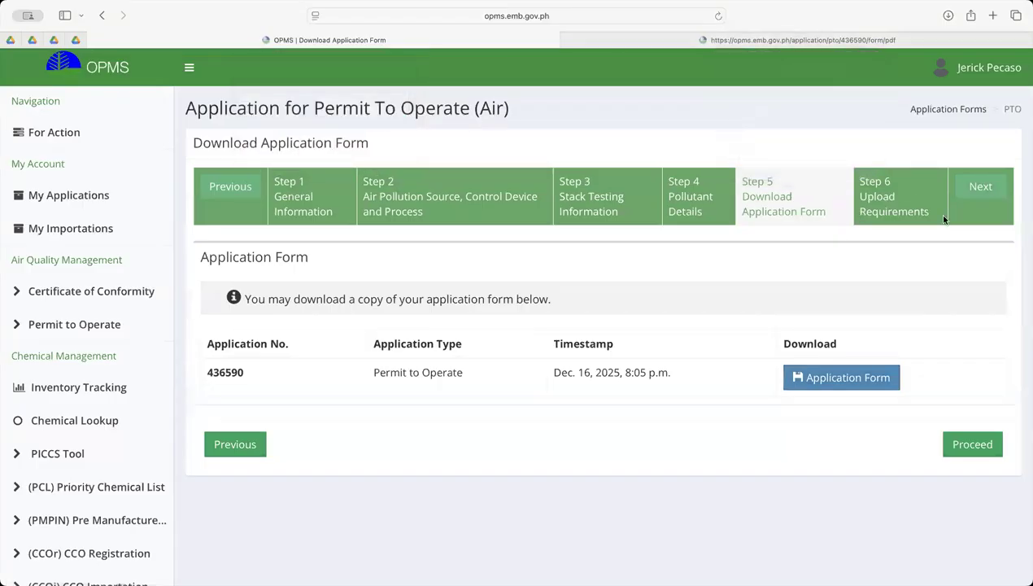
Continue to Step 6, Upload Requirements, and highlight the Notarized Application Form item in the requirements list
{"action": "left_click", "coordinate": [979, 191]}
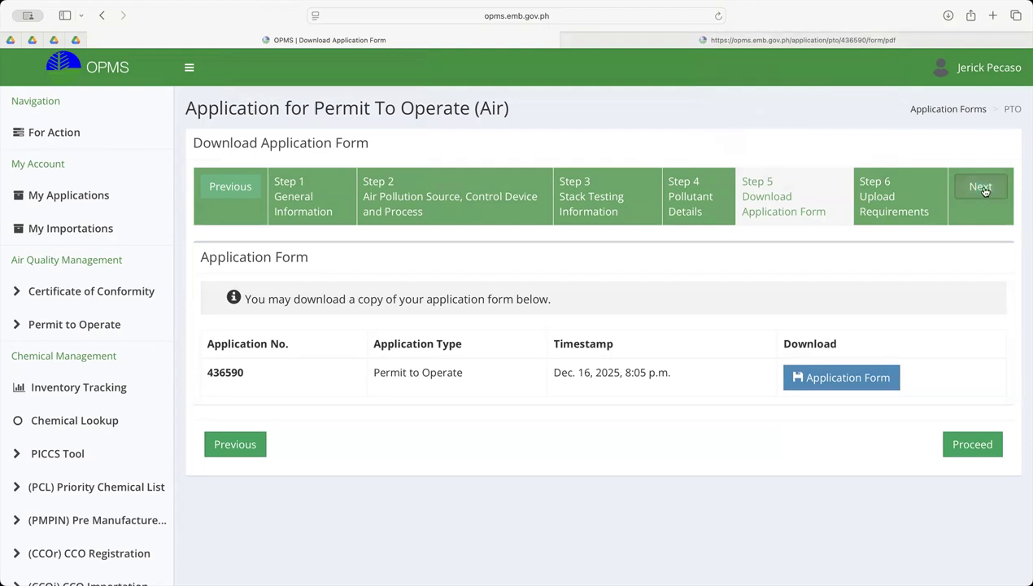
{"action": "scroll", "coordinate": [358, 424], "scroll_direction": "down", "scroll_amount": 3}
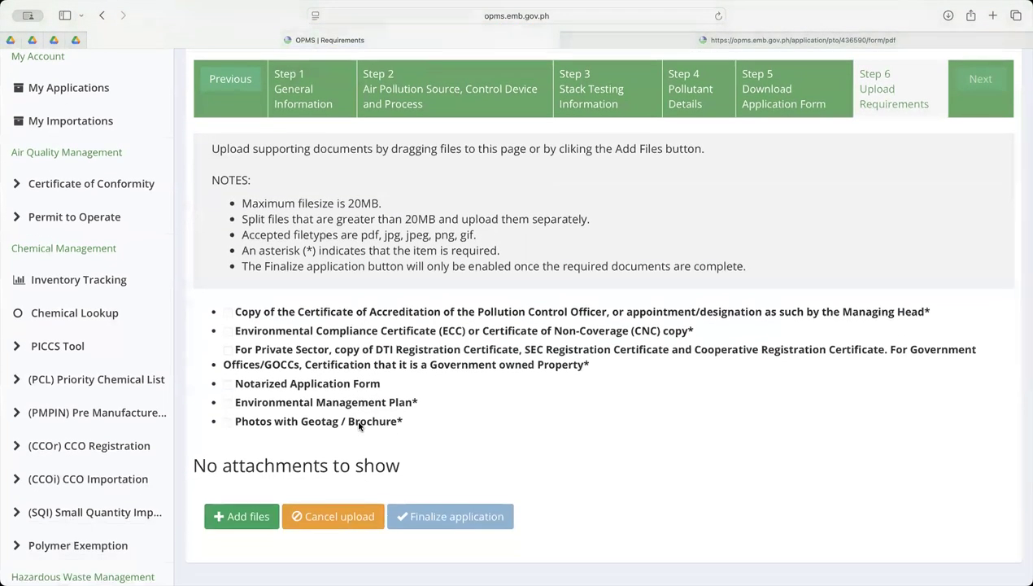
{"action": "scroll", "coordinate": [269, 378], "scroll_direction": "up", "scroll_amount": 2}
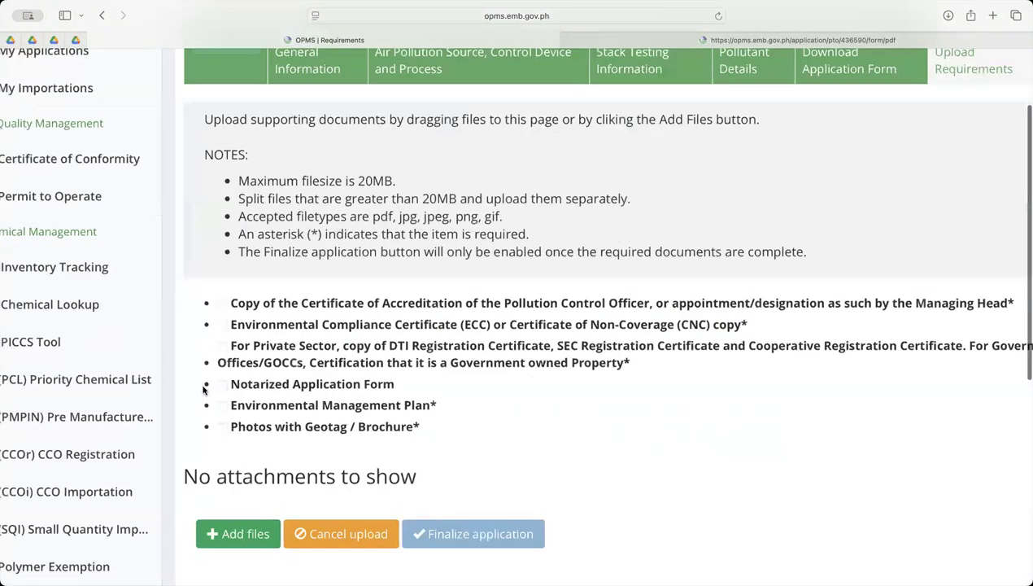
{"action": "scroll", "coordinate": [204, 388], "scroll_direction": "up", "scroll_amount": 3}
{"action": "left_click_drag", "start_coordinate": [192, 389], "coordinate": [518, 393]}
{"action": "scroll", "coordinate": [518, 394], "scroll_direction": "down", "scroll_amount": 3}
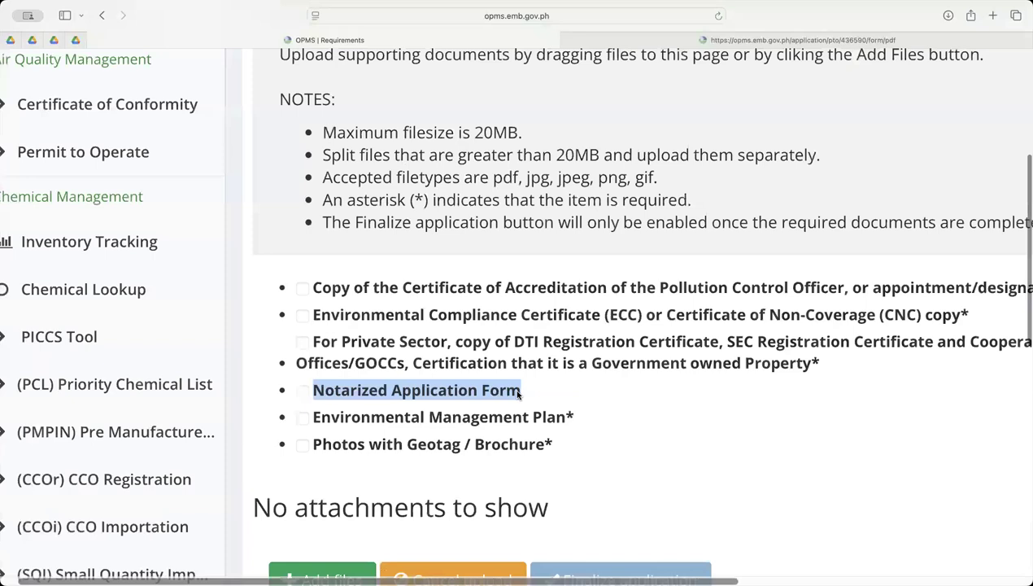
{"action": "scroll", "coordinate": [518, 393], "scroll_direction": "down", "scroll_amount": 3}
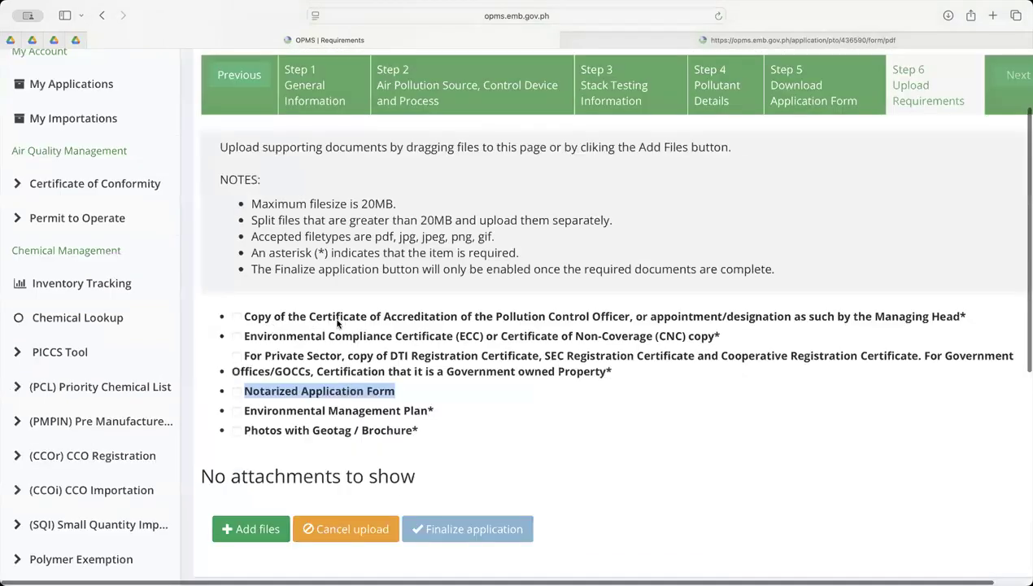
Examine the remaining required documents: PCO accreditation, ECC or CNC copy, registration certificates, Environmental Management Plan, and geotagged photos or brochure
{"action": "left_click_drag", "start_coordinate": [307, 318], "coordinate": [630, 318]}
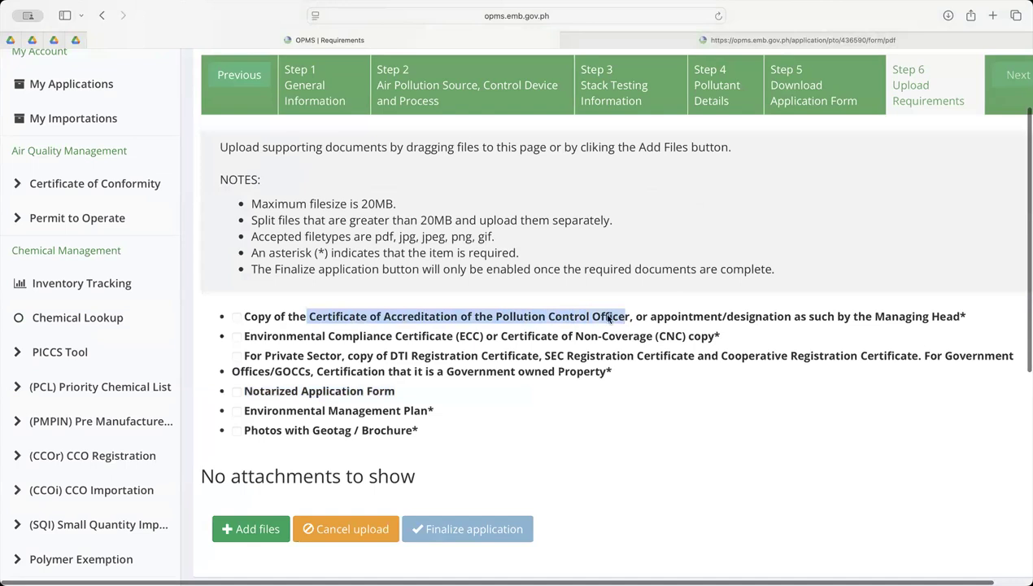
{"action": "left_click", "coordinate": [253, 335]}
{"action": "left_click_drag", "start_coordinate": [253, 335], "coordinate": [719, 335]}
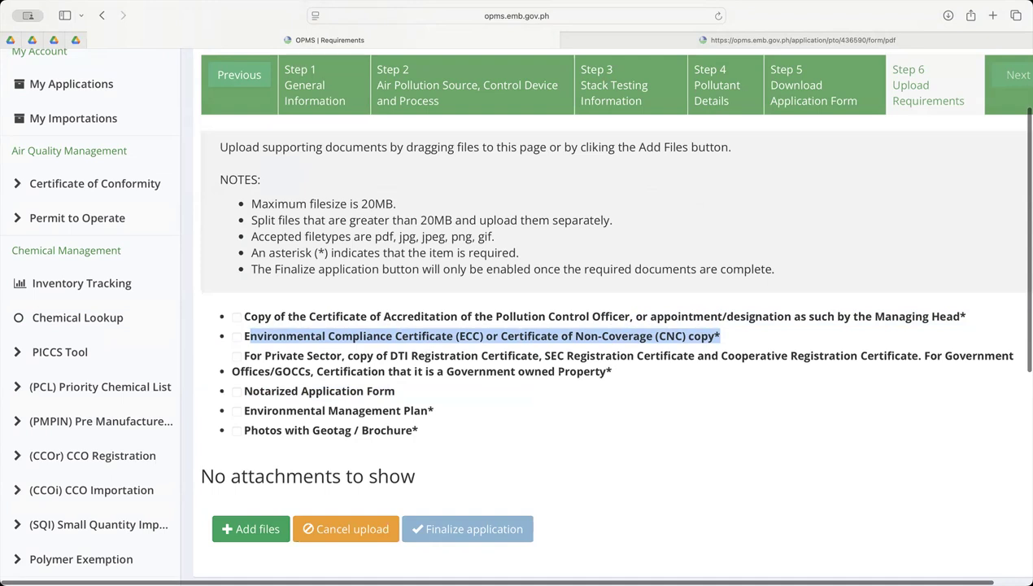
{"action": "left_click_drag", "start_coordinate": [924, 356], "coordinate": [527, 377]}
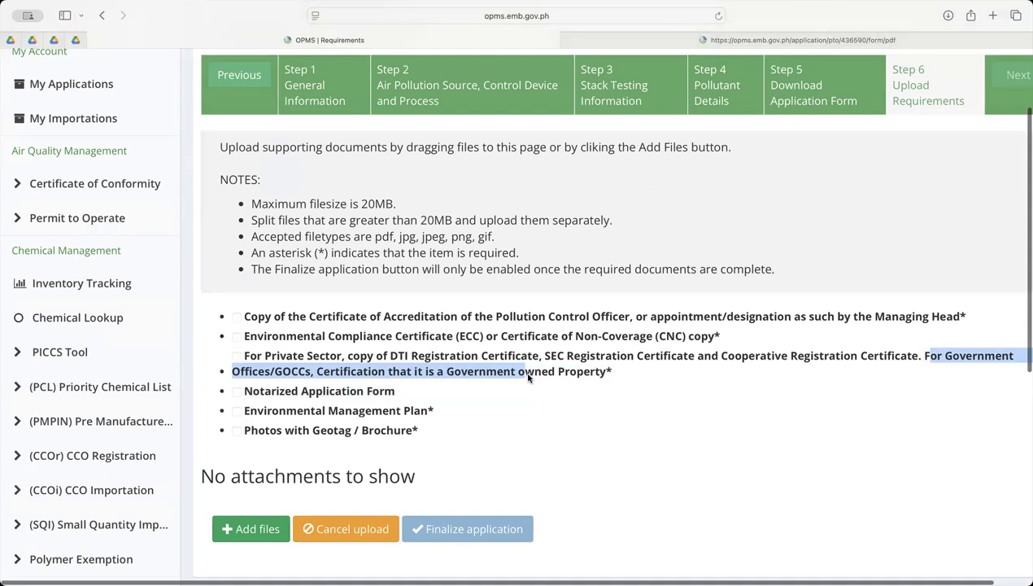
{"action": "left_click", "coordinate": [539, 390]}
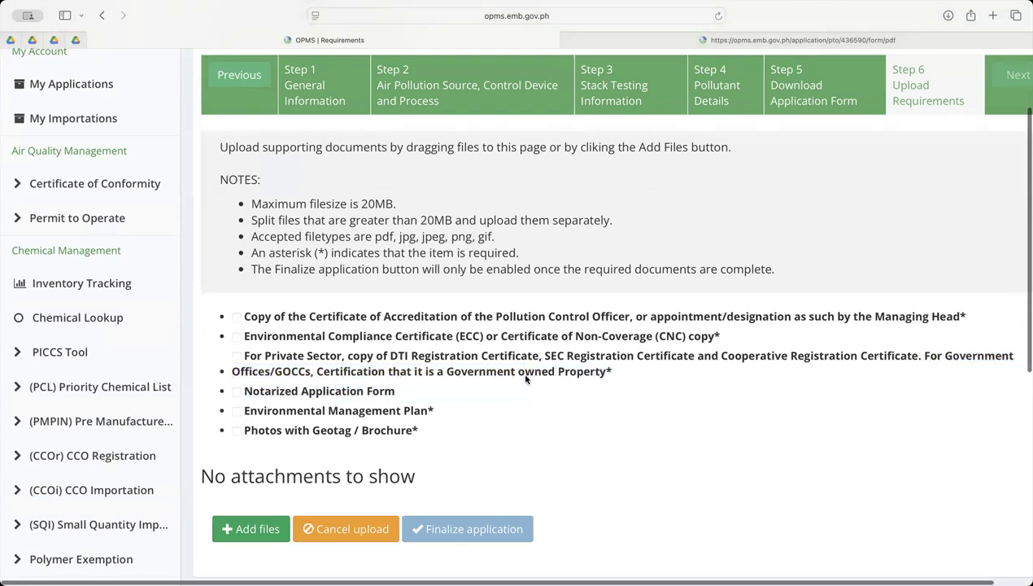
{"action": "left_click_drag", "start_coordinate": [245, 409], "coordinate": [465, 408]}
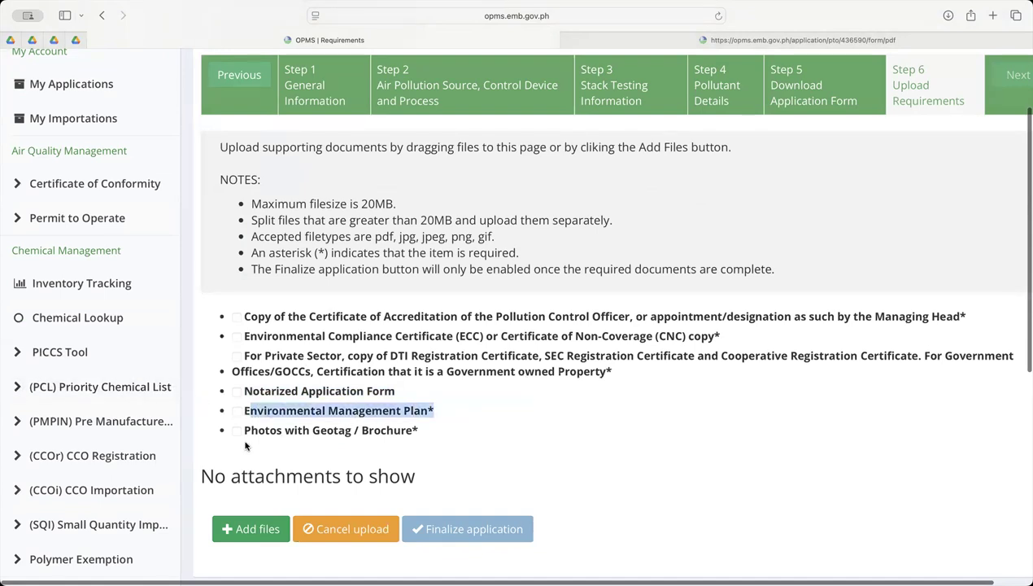
{"action": "left_click_drag", "start_coordinate": [252, 430], "coordinate": [437, 432]}
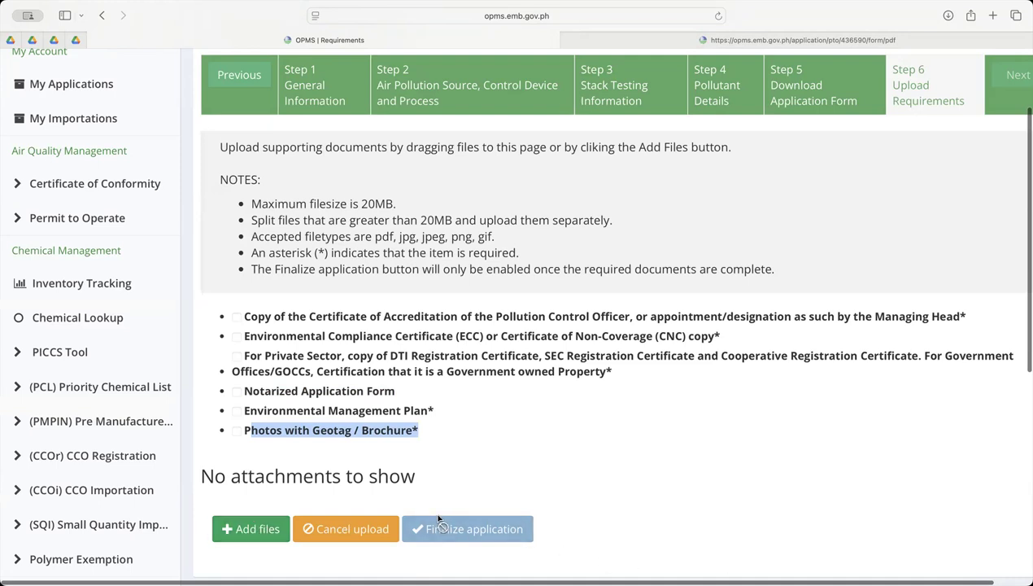
{"action": "scroll", "coordinate": [515, 531], "scroll_direction": "down", "scroll_amount": 3}
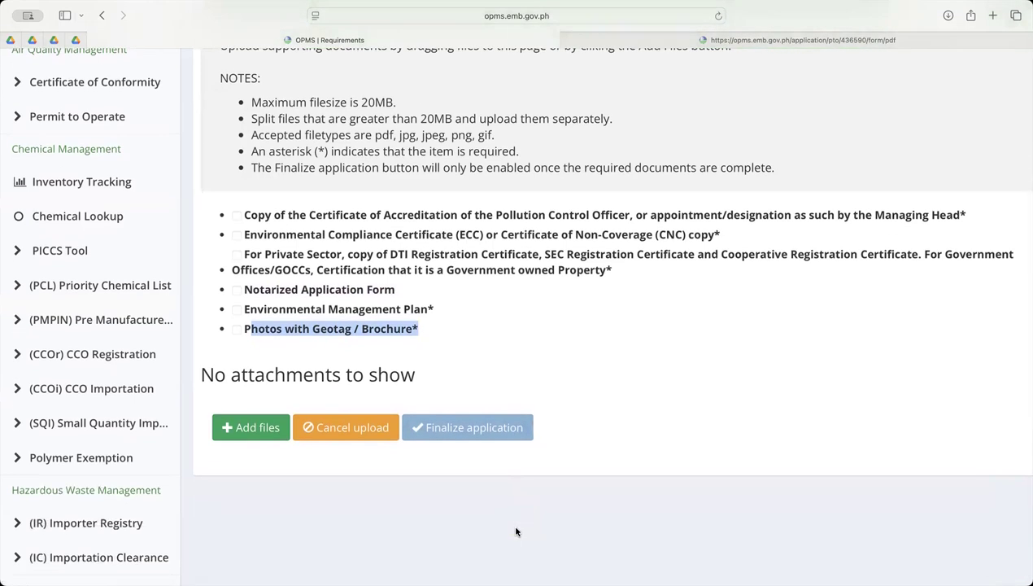
{"action": "scroll", "coordinate": [515, 532], "scroll_direction": "up", "scroll_amount": 5}
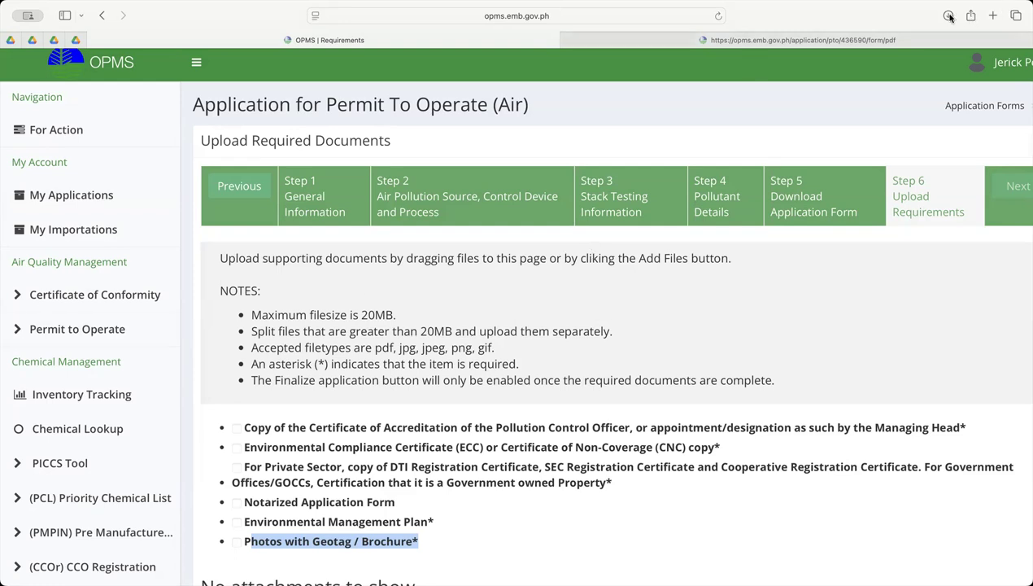
Search the web for "landbank linkbiz" in a new browser tab
{"action": "left_click", "coordinate": [992, 15]}
{"action": "type", "text": "land"}
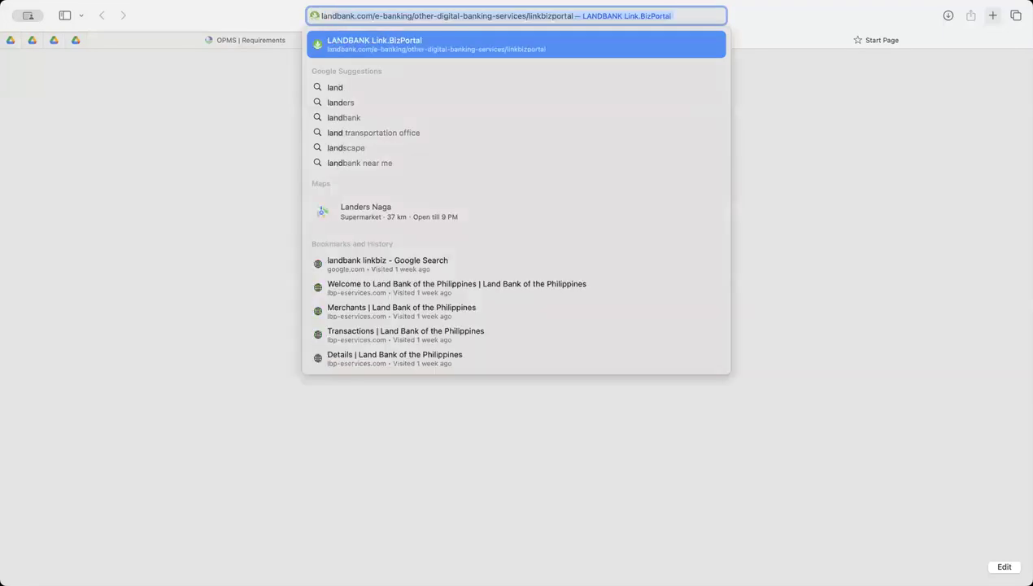
{"action": "type", "text": "bank lon"}
{"action": "key", "text": "BackSpace"}
{"action": "key", "text": "BackSpace"}
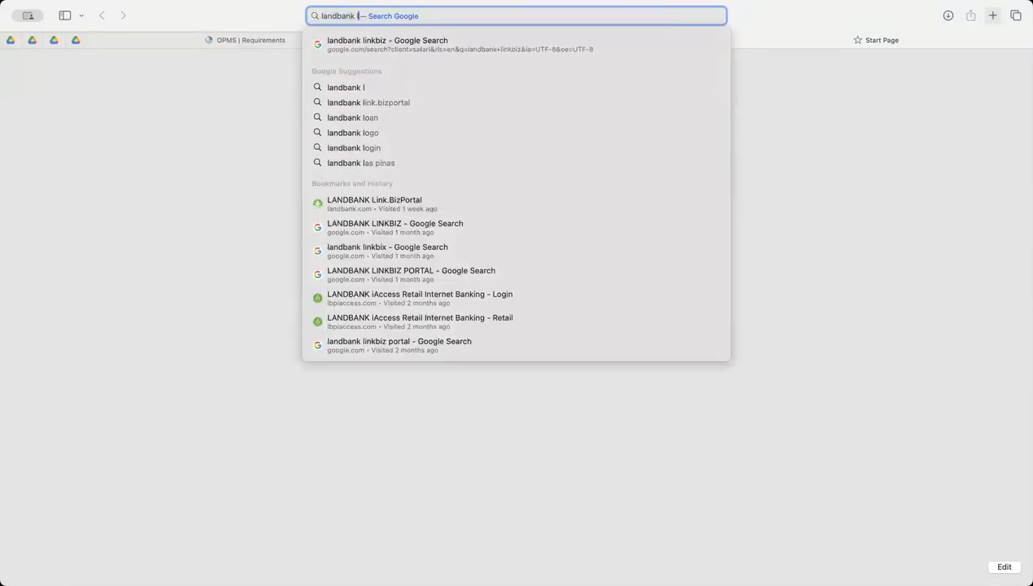
{"action": "type", "text": "inkbiz"}
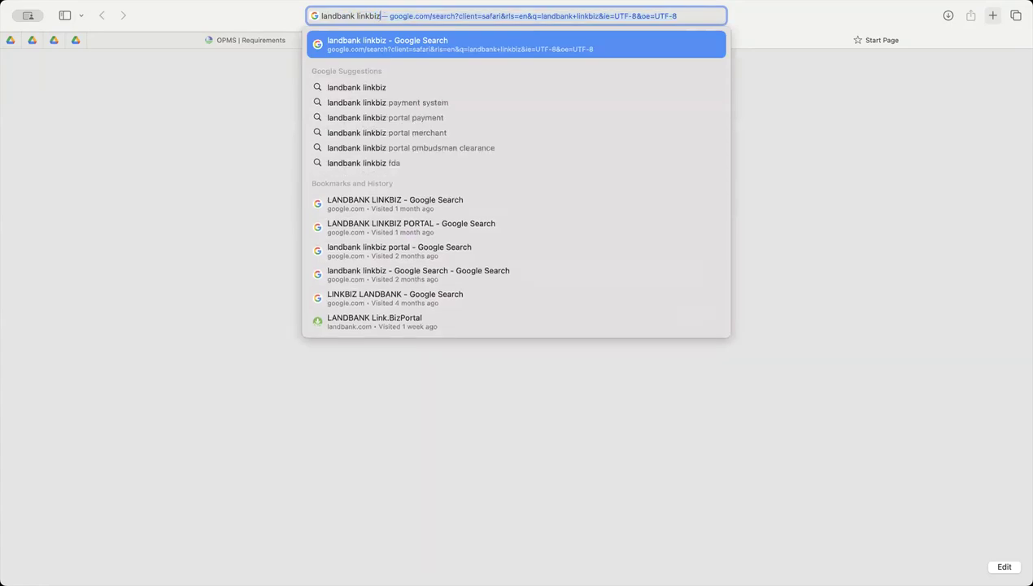
{"action": "key", "text": "Return"}
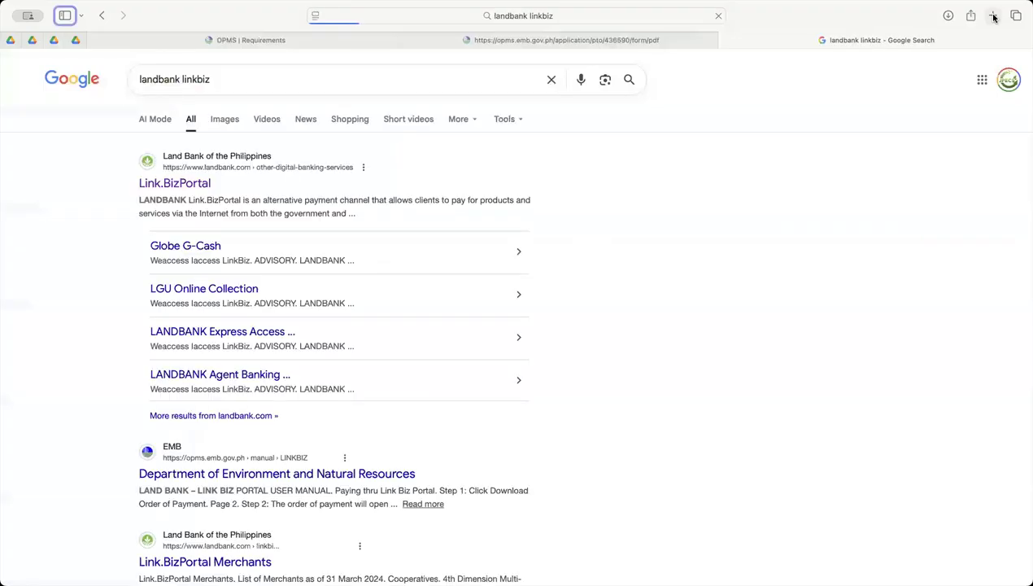
Open the LANDBANK Link.BizPortal from the search results and start a payment to reach its merchant selection
{"action": "left_click", "coordinate": [169, 186]}
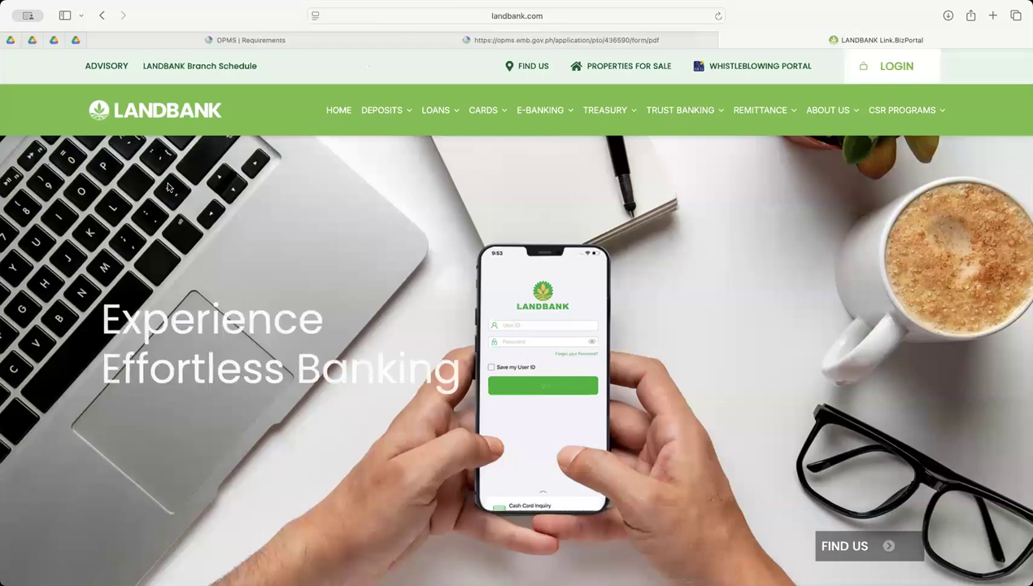
{"action": "scroll", "coordinate": [316, 270], "scroll_direction": "down", "scroll_amount": 5}
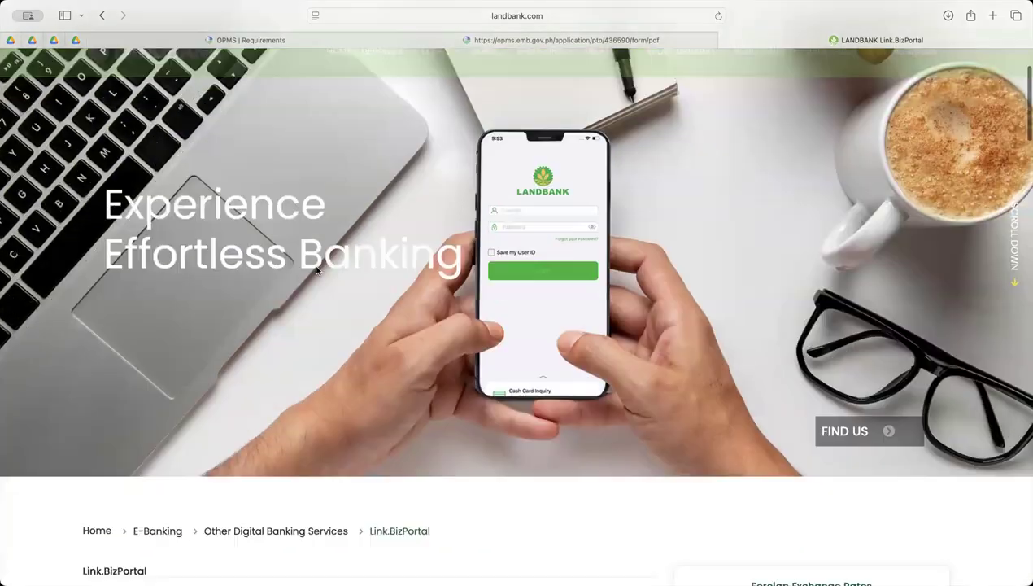
{"action": "scroll", "coordinate": [317, 271], "scroll_direction": "down", "scroll_amount": 5}
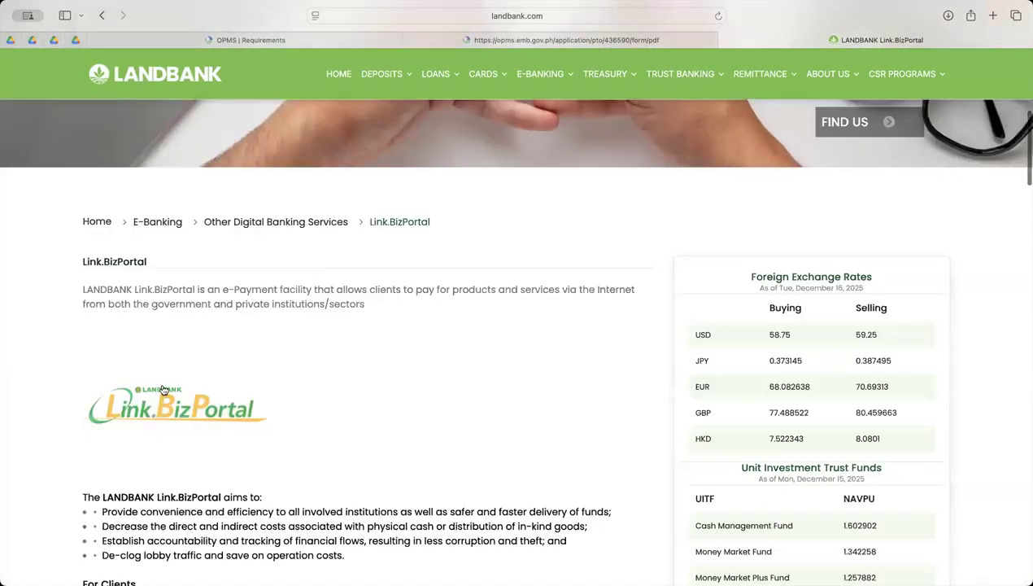
{"action": "left_click", "coordinate": [163, 389]}
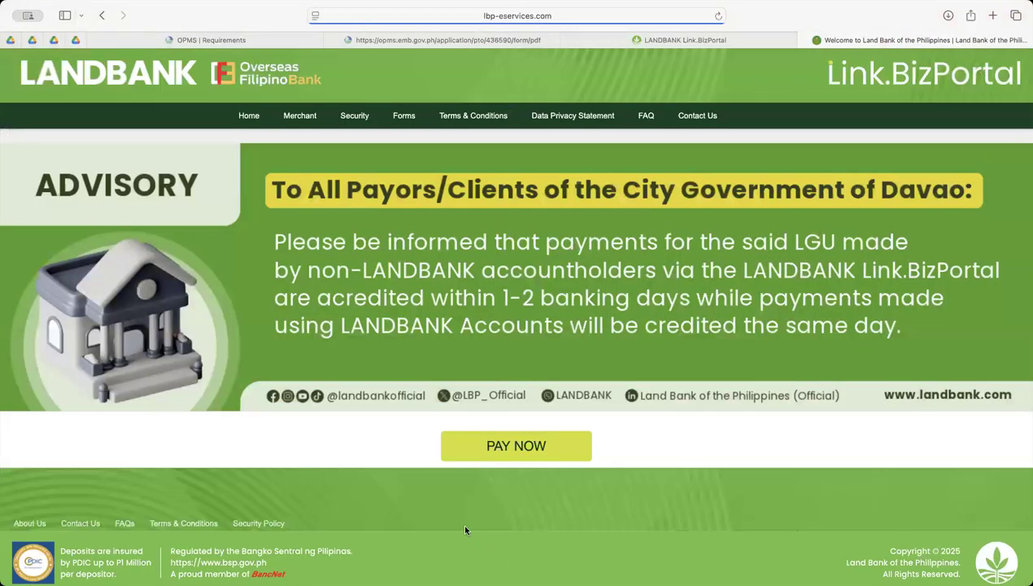
{"action": "left_click", "coordinate": [515, 449]}
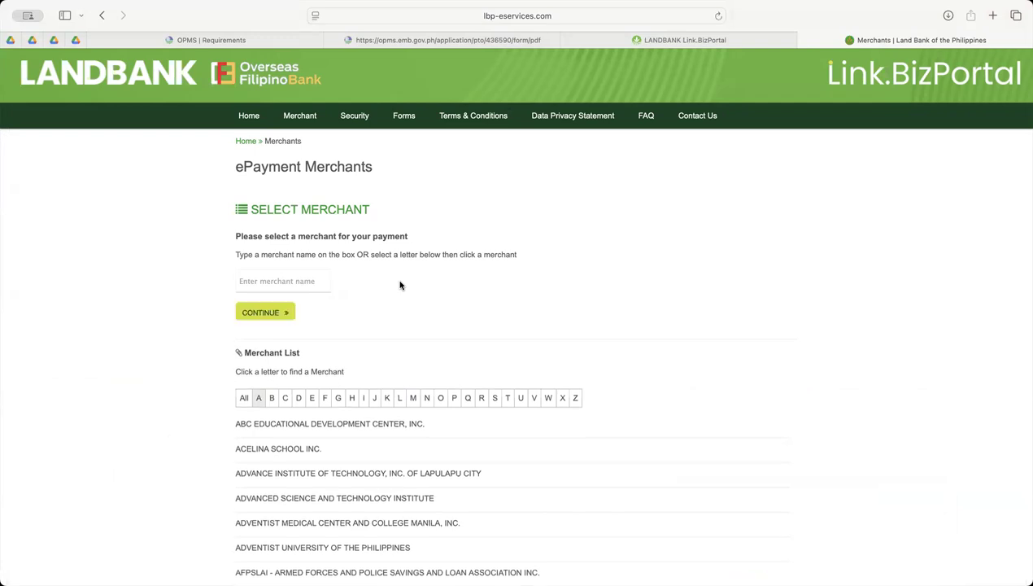
Find the merchant with "env", select ENVIRONMENTAL MANAGEMENT BUREAU CENTRAL OFFICE, and continue to its transactions
{"action": "scroll", "coordinate": [259, 274], "scroll_direction": "up", "scroll_amount": 5}
{"action": "left_click", "coordinate": [275, 285]}
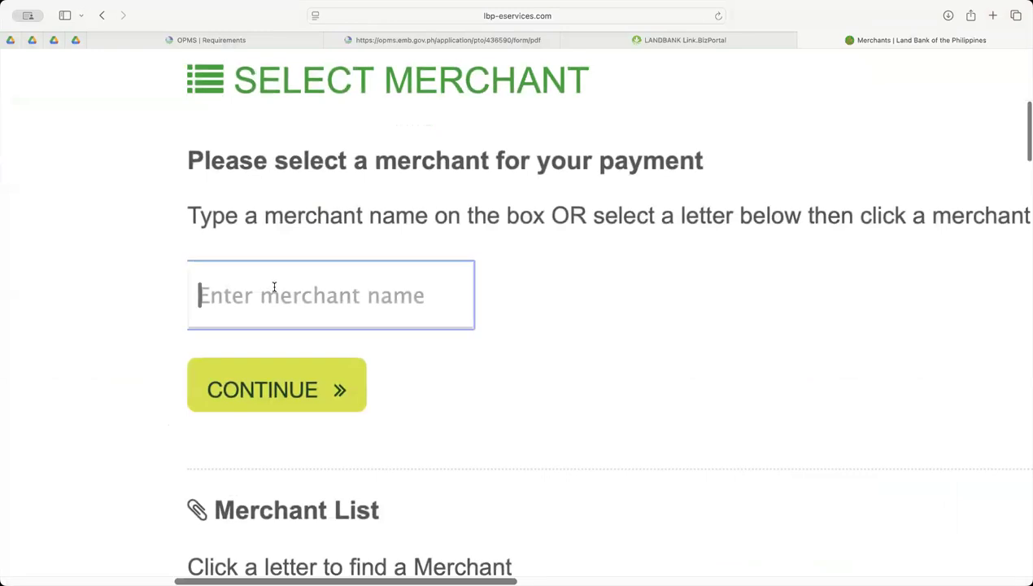
{"action": "type", "text": "env"}
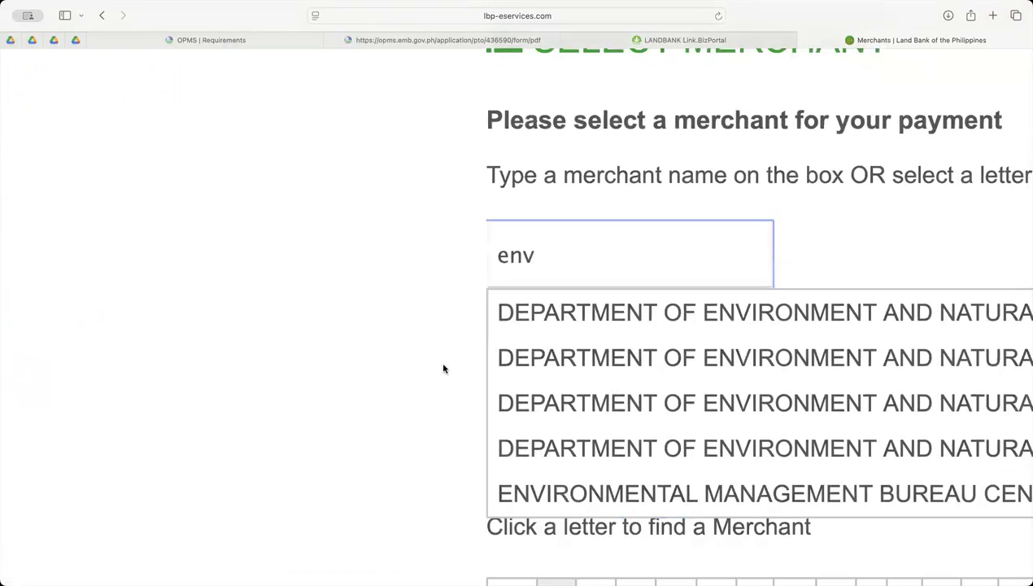
{"action": "scroll", "coordinate": [588, 426], "scroll_direction": "right", "scroll_amount": 5}
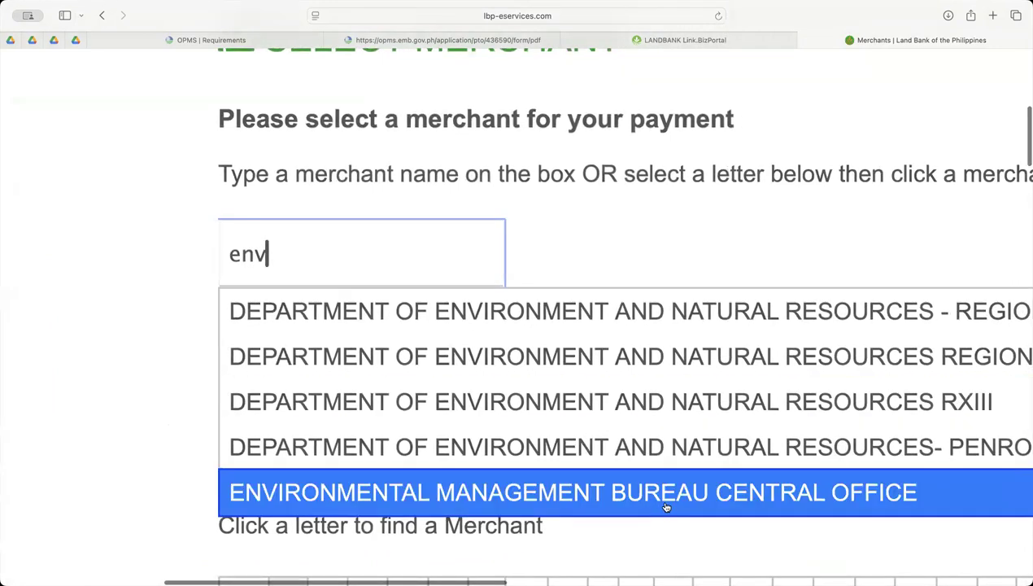
{"action": "left_click", "coordinate": [665, 507]}
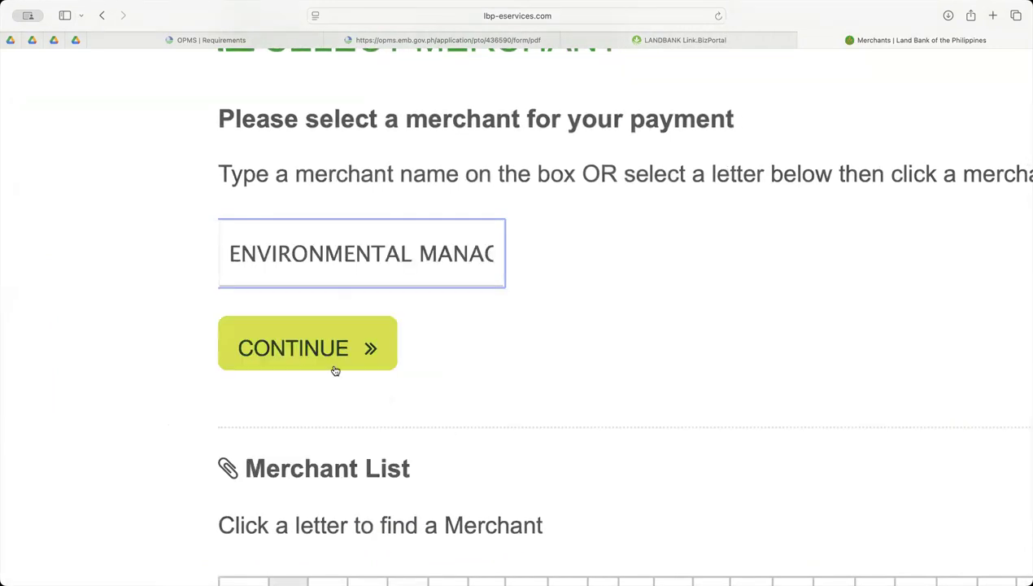
{"action": "left_click", "coordinate": [304, 352]}
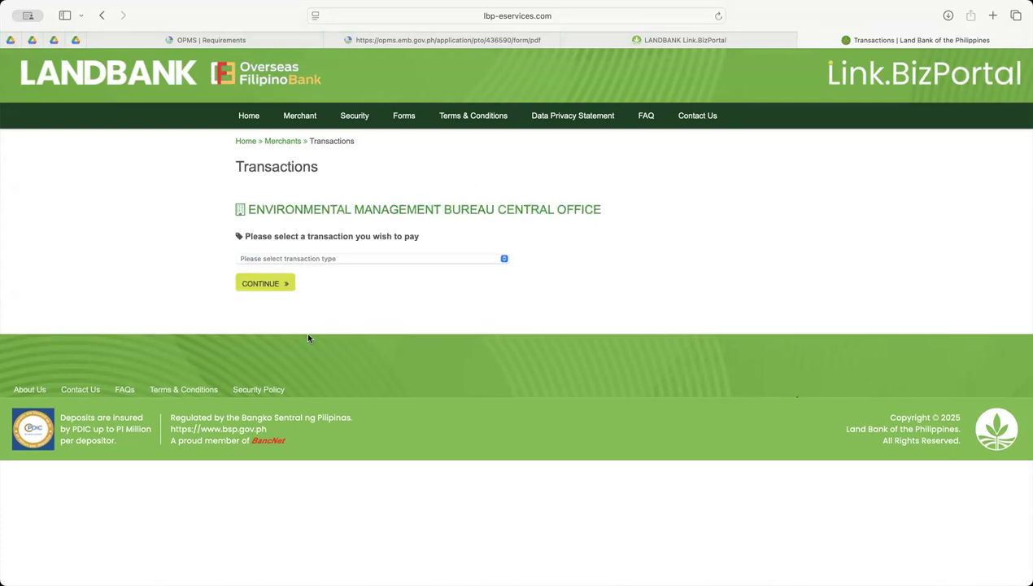
Select PTO APPLICATION FEES as the transaction type and continue to the transaction details form
{"action": "scroll", "coordinate": [308, 294], "scroll_direction": "up", "scroll_amount": 5}
{"action": "scroll", "coordinate": [309, 294], "scroll_direction": "up", "scroll_amount": 7}
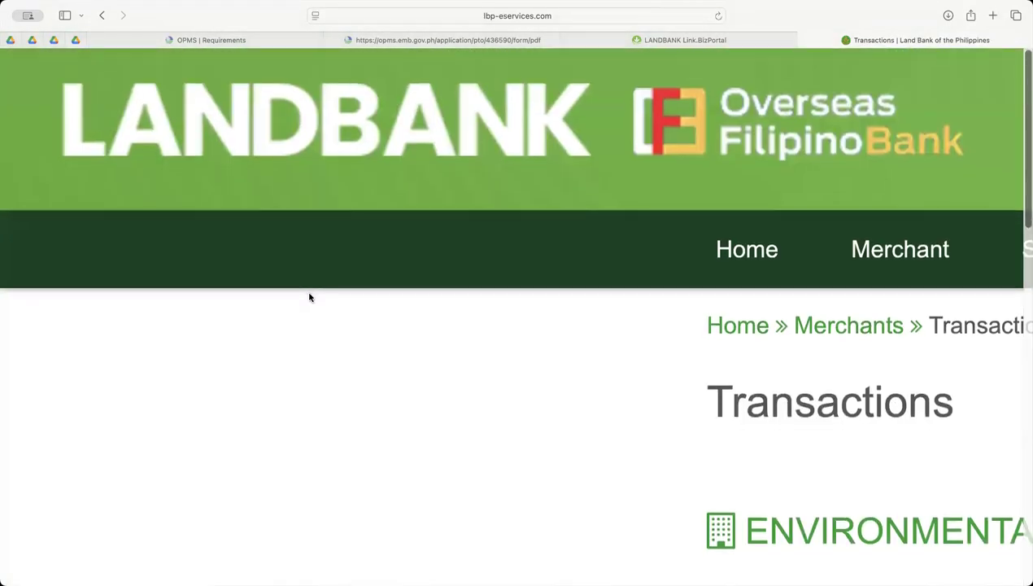
{"action": "scroll", "coordinate": [309, 297], "scroll_direction": "down", "scroll_amount": 10}
{"action": "scroll", "coordinate": [307, 296], "scroll_direction": "right", "scroll_amount": 3}
{"action": "scroll", "coordinate": [308, 297], "scroll_direction": "right", "scroll_amount": 10}
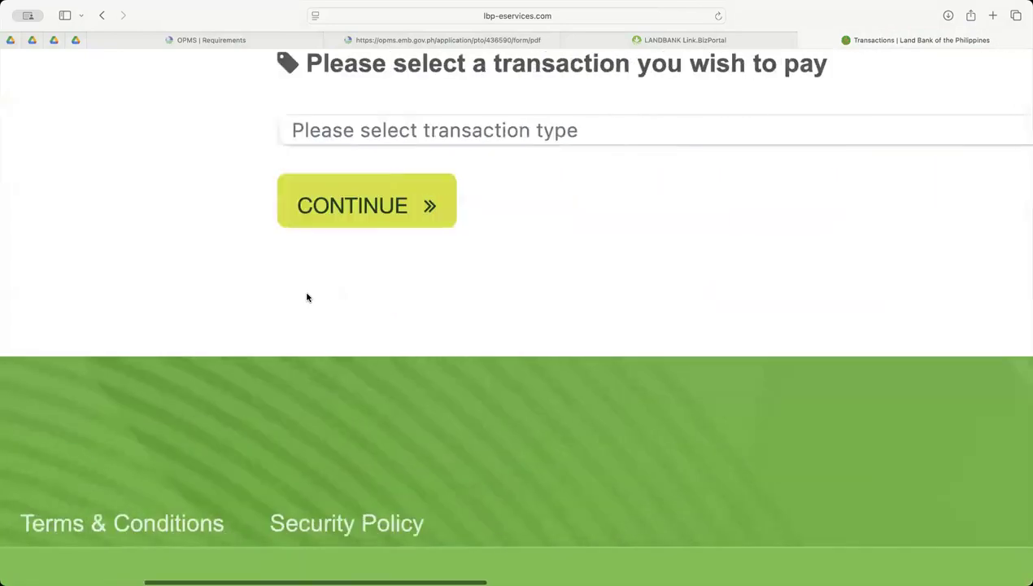
{"action": "scroll", "coordinate": [476, 138], "scroll_direction": "left", "scroll_amount": 8}
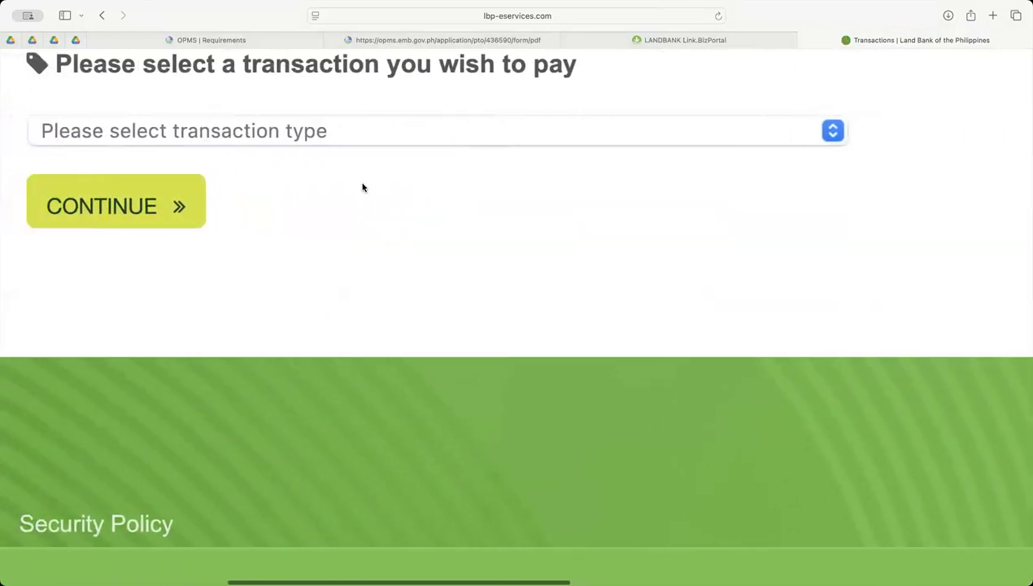
{"action": "left_click", "coordinate": [502, 136]}
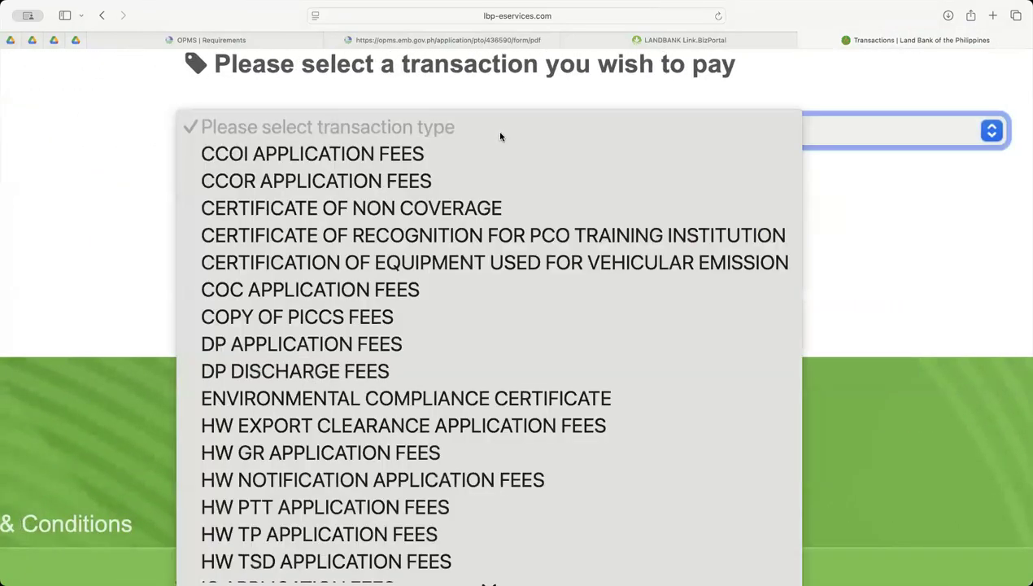
{"action": "scroll", "coordinate": [330, 461], "scroll_direction": "down", "scroll_amount": 5}
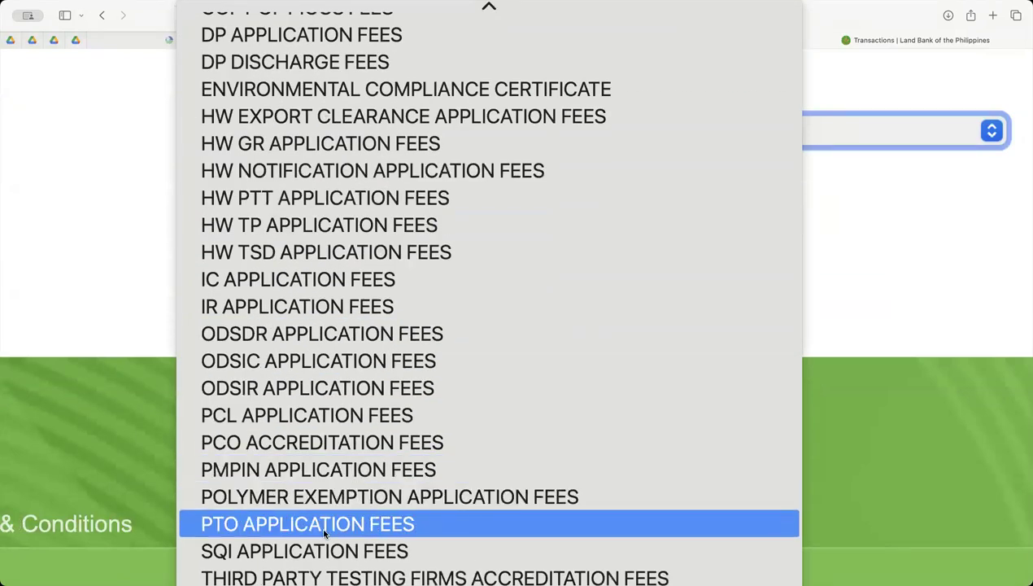
{"action": "left_click", "coordinate": [440, 524]}
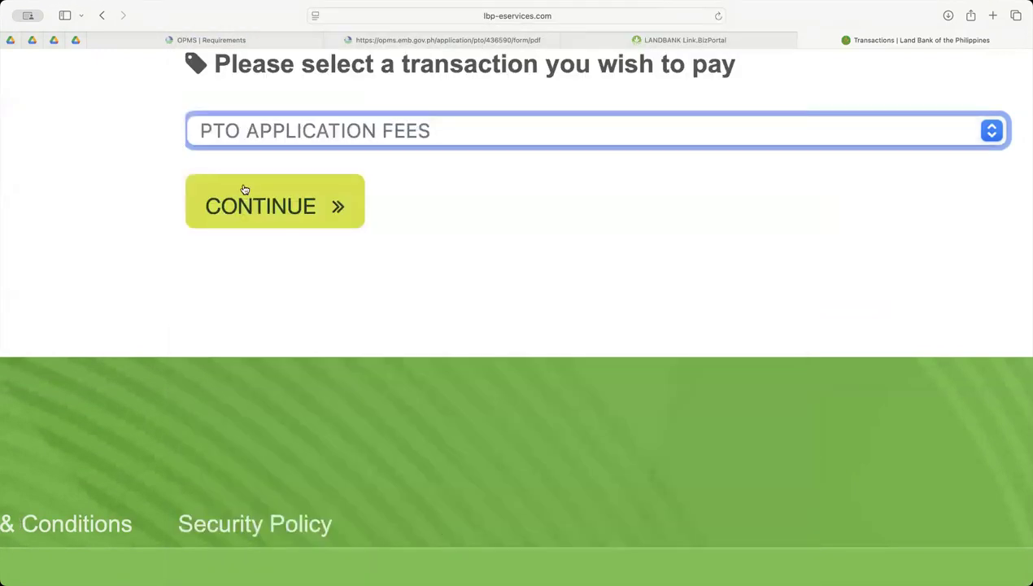
{"action": "left_click", "coordinate": [271, 203]}
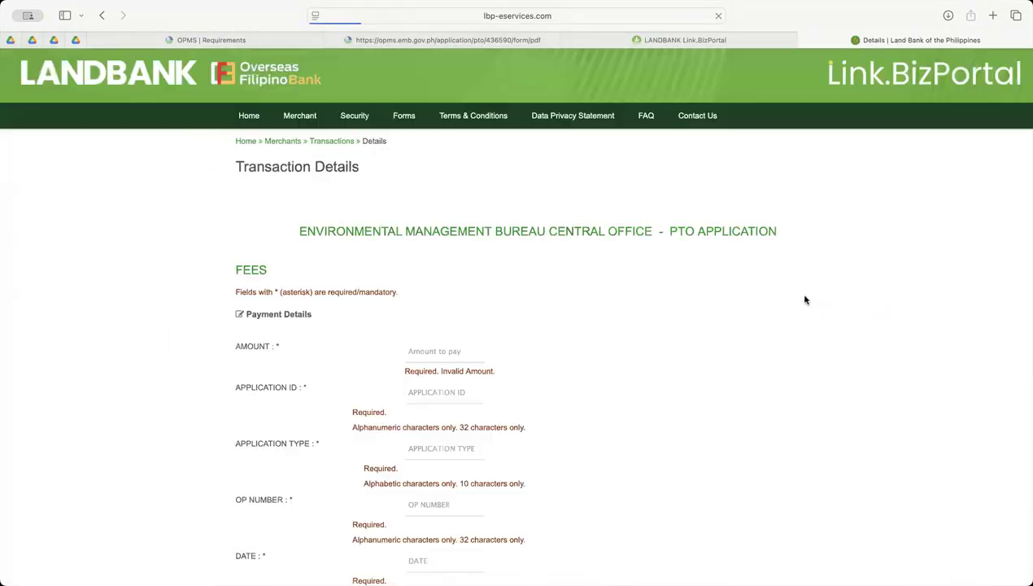
Examine the required payment details: amount, application ID, application type, OP number, and date
{"action": "scroll", "coordinate": [480, 330], "scroll_direction": "down", "scroll_amount": 3}
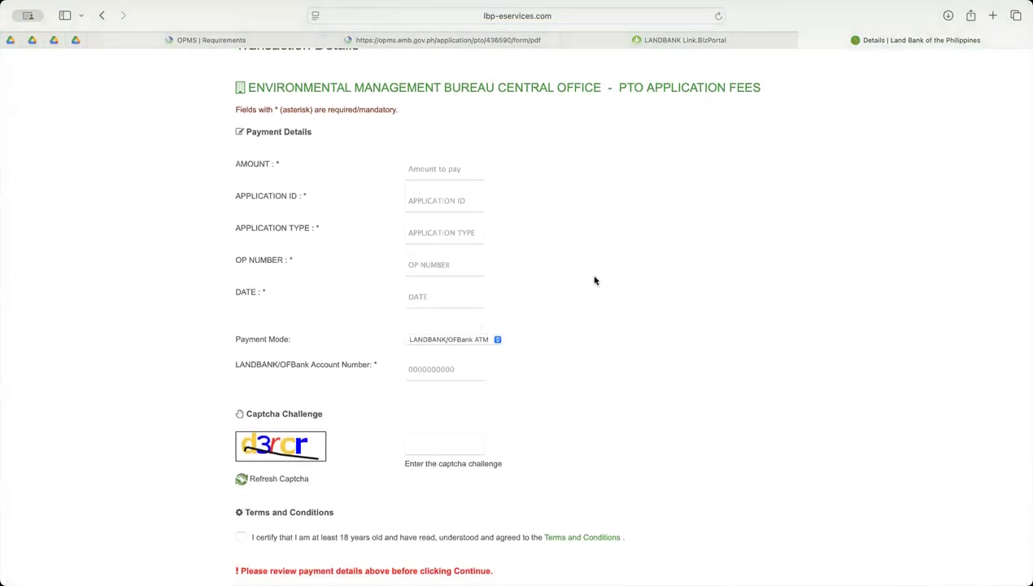
{"action": "scroll", "coordinate": [429, 163], "scroll_direction": "up", "scroll_amount": 5}
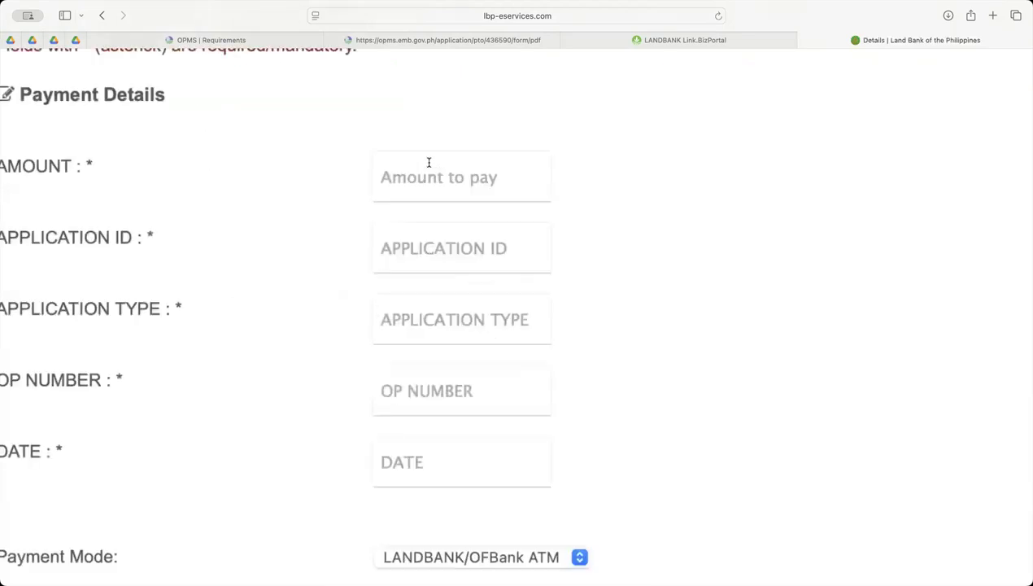
{"action": "scroll", "coordinate": [428, 162], "scroll_direction": "left", "scroll_amount": 3}
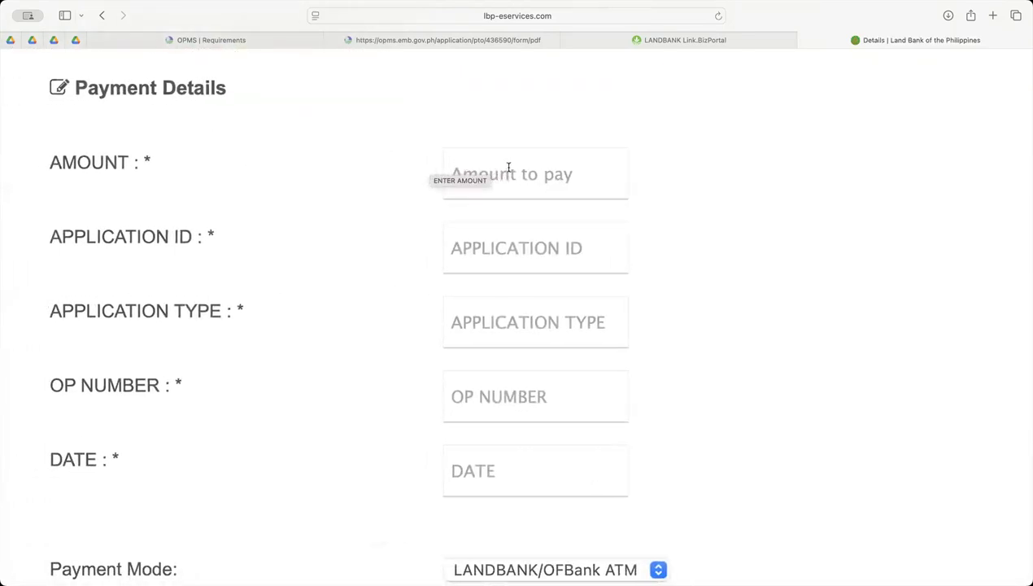
{"action": "left_click", "coordinate": [576, 241]}
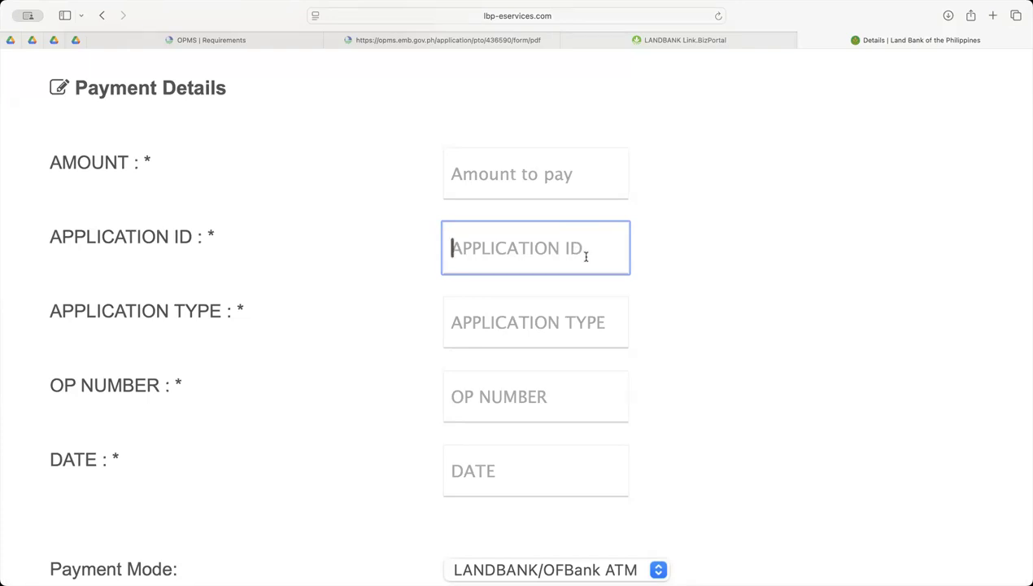
{"action": "scroll", "coordinate": [578, 244], "scroll_direction": "down", "scroll_amount": 2}
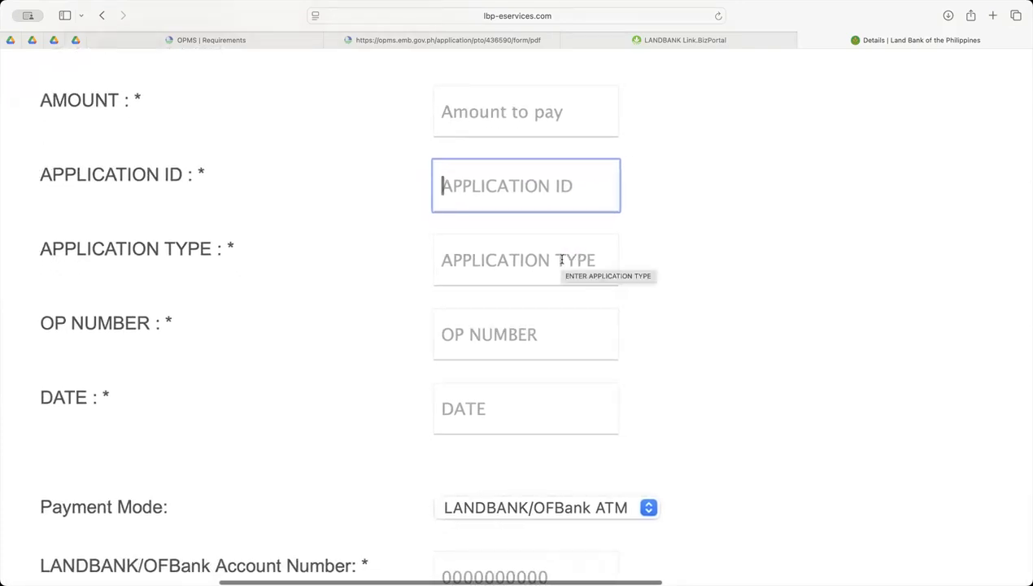
{"action": "scroll", "coordinate": [549, 276], "scroll_direction": "down", "scroll_amount": 1}
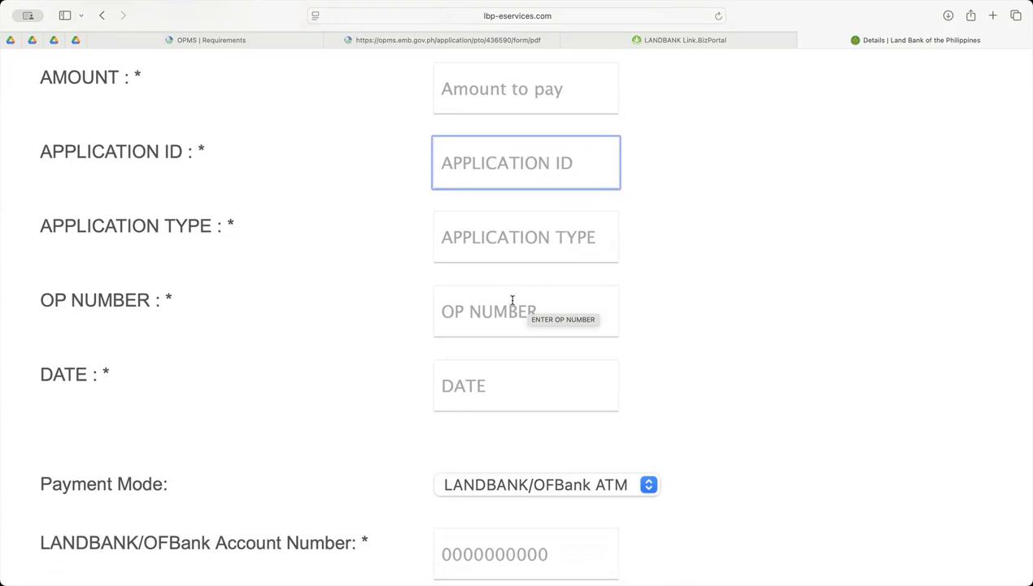
{"action": "scroll", "coordinate": [513, 301], "scroll_direction": "down", "scroll_amount": 2}
{"action": "left_click", "coordinate": [479, 330]}
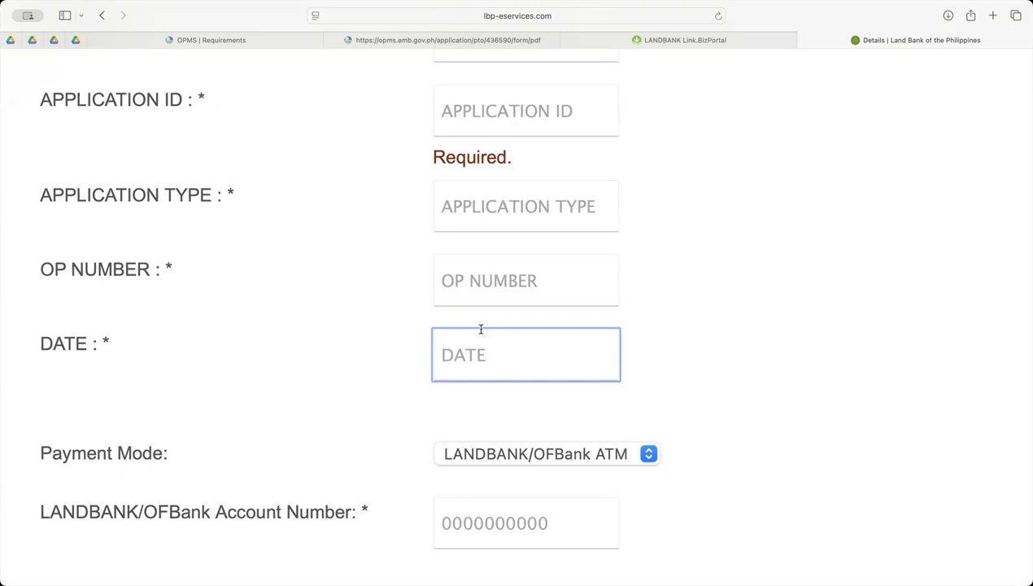
Check the bank account number field, and accept the age certification and Terms and Conditions
{"action": "scroll", "coordinate": [523, 330], "scroll_direction": "down", "scroll_amount": 5}
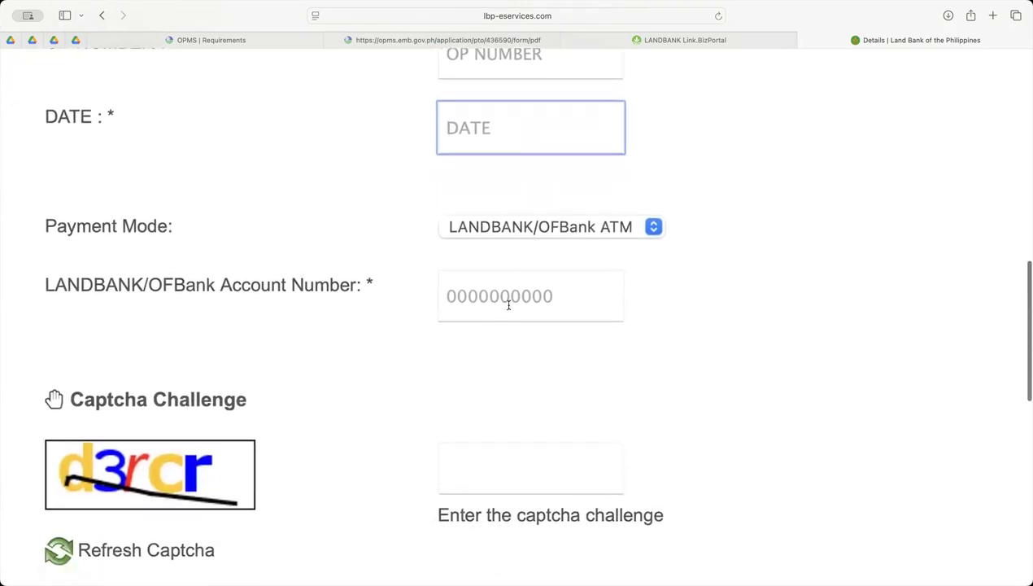
{"action": "left_click", "coordinate": [520, 297]}
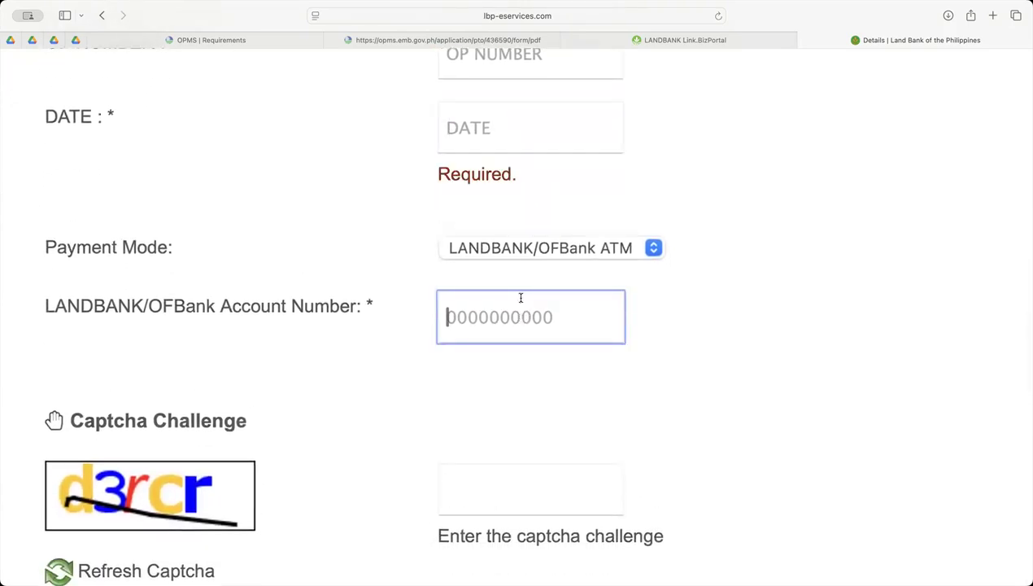
{"action": "scroll", "coordinate": [521, 297], "scroll_direction": "down", "scroll_amount": 9}
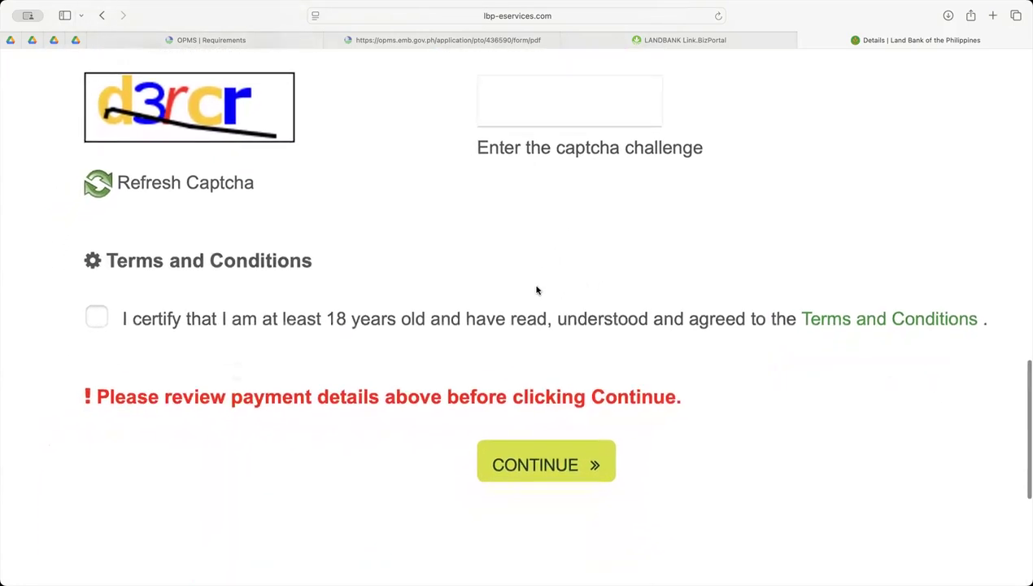
{"action": "left_click", "coordinate": [98, 318]}
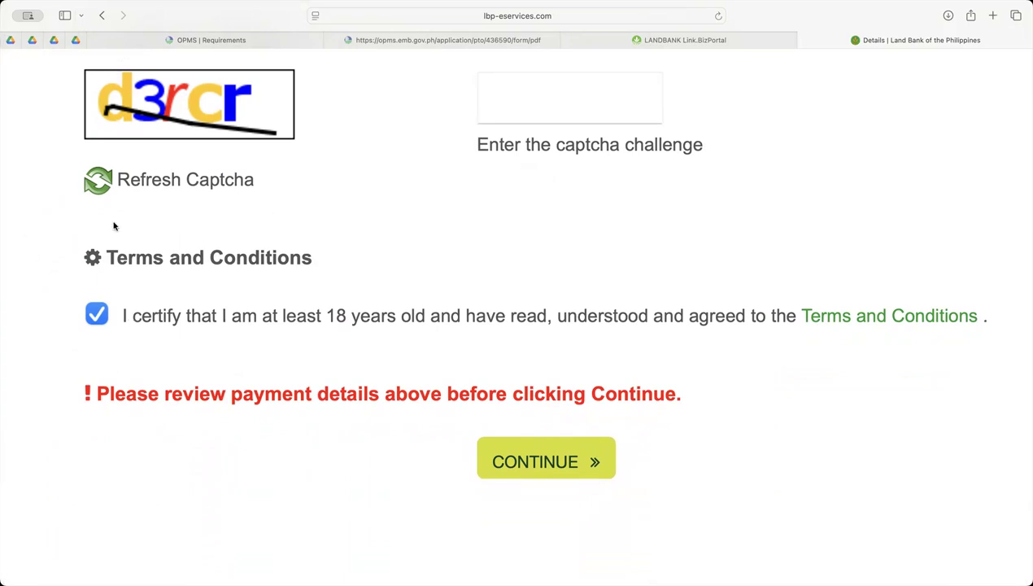
Review the payment form again, from the payment mode and account number fields back up to the amount field
{"action": "scroll", "coordinate": [540, 197], "scroll_direction": "up", "scroll_amount": 8}
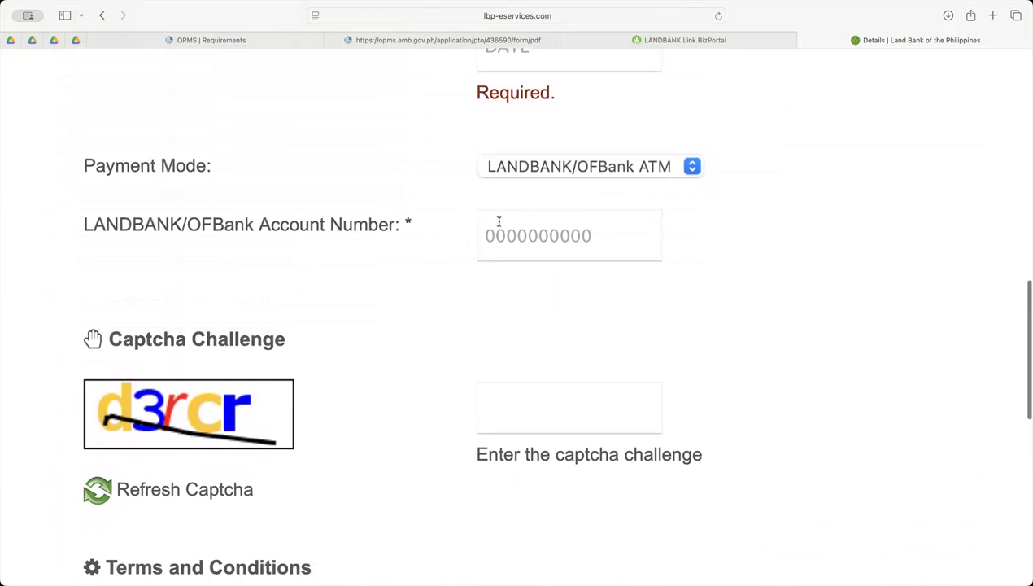
{"action": "left_click", "coordinate": [556, 233]}
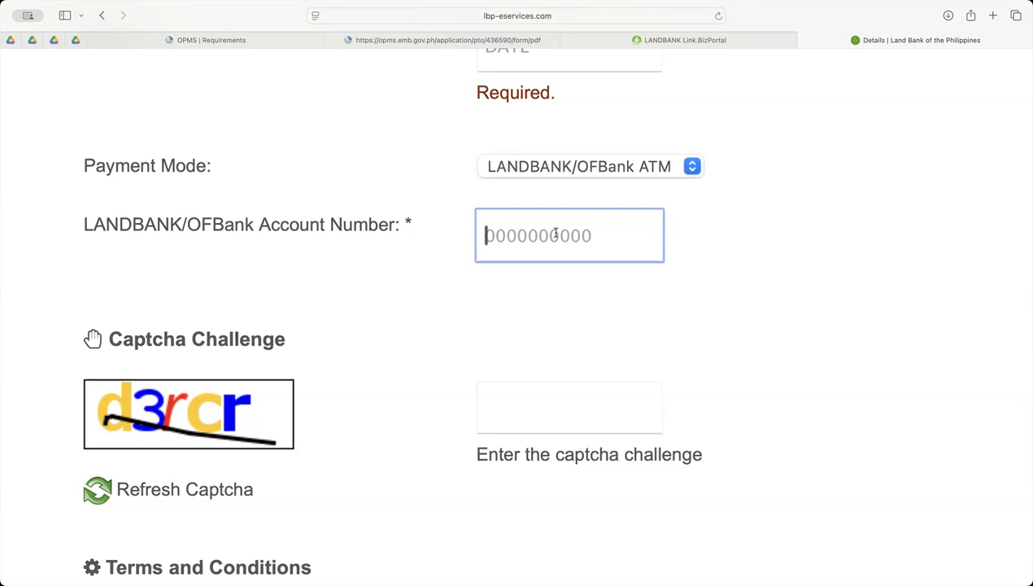
{"action": "scroll", "coordinate": [556, 233], "scroll_direction": "up", "scroll_amount": 5}
{"action": "scroll", "coordinate": [552, 232], "scroll_direction": "up", "scroll_amount": 2}
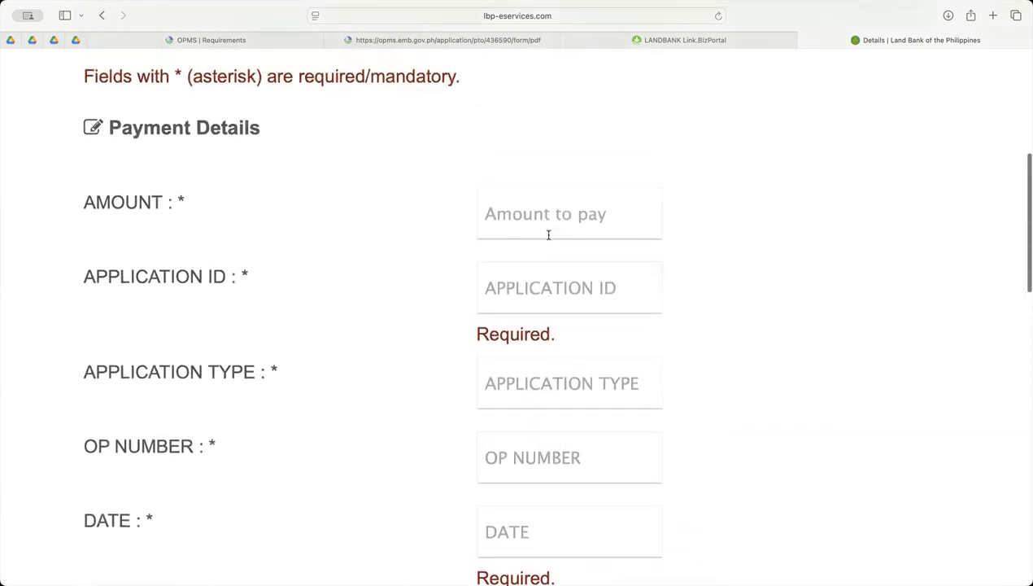
{"action": "left_click", "coordinate": [533, 210]}
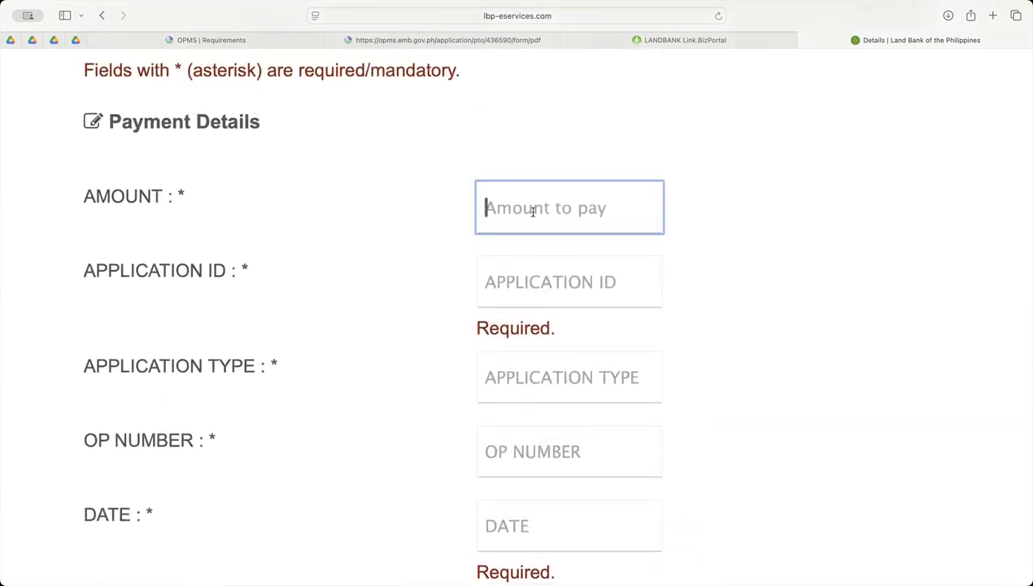
{"action": "scroll", "coordinate": [533, 211], "scroll_direction": "down", "scroll_amount": 1}
{"action": "scroll", "coordinate": [520, 214], "scroll_direction": "down", "scroll_amount": 2}
{"action": "scroll", "coordinate": [532, 218], "scroll_direction": "up", "scroll_amount": 3}
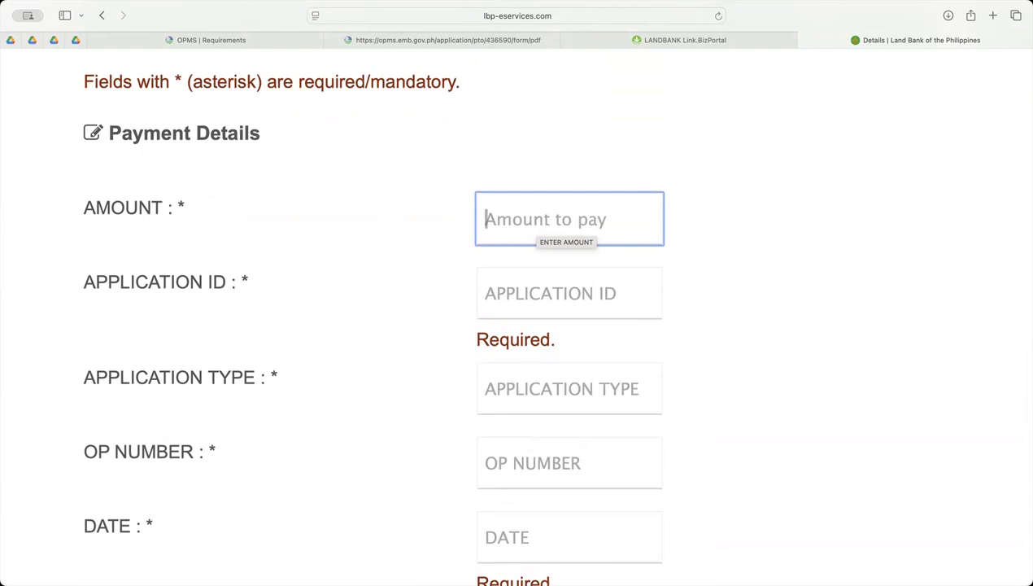
Return to the OPMS Upload Requirements page and bring the list of required documents into view
{"action": "left_click", "coordinate": [294, 37]}
{"action": "scroll", "coordinate": [408, 226], "scroll_direction": "down", "scroll_amount": 3}
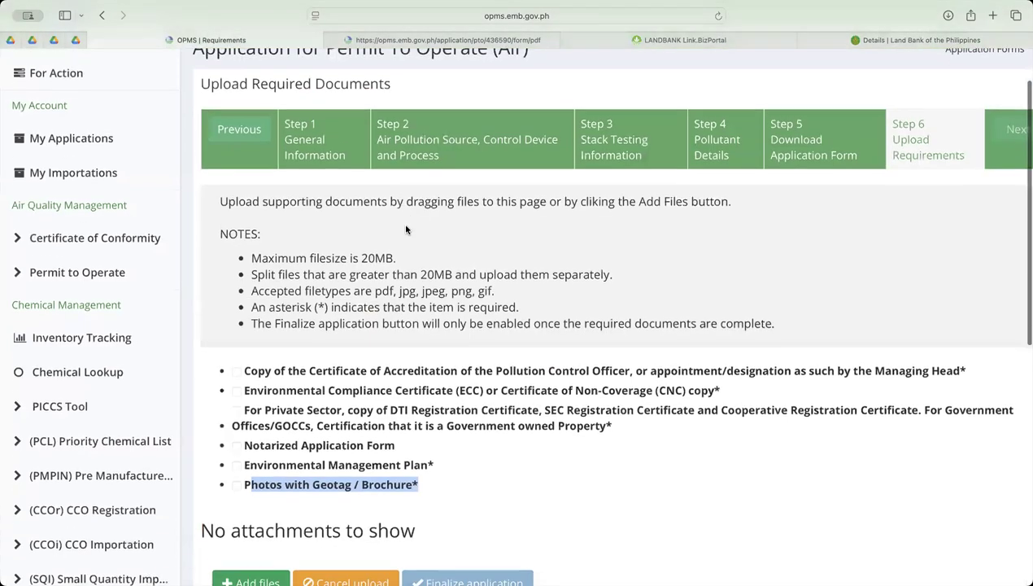